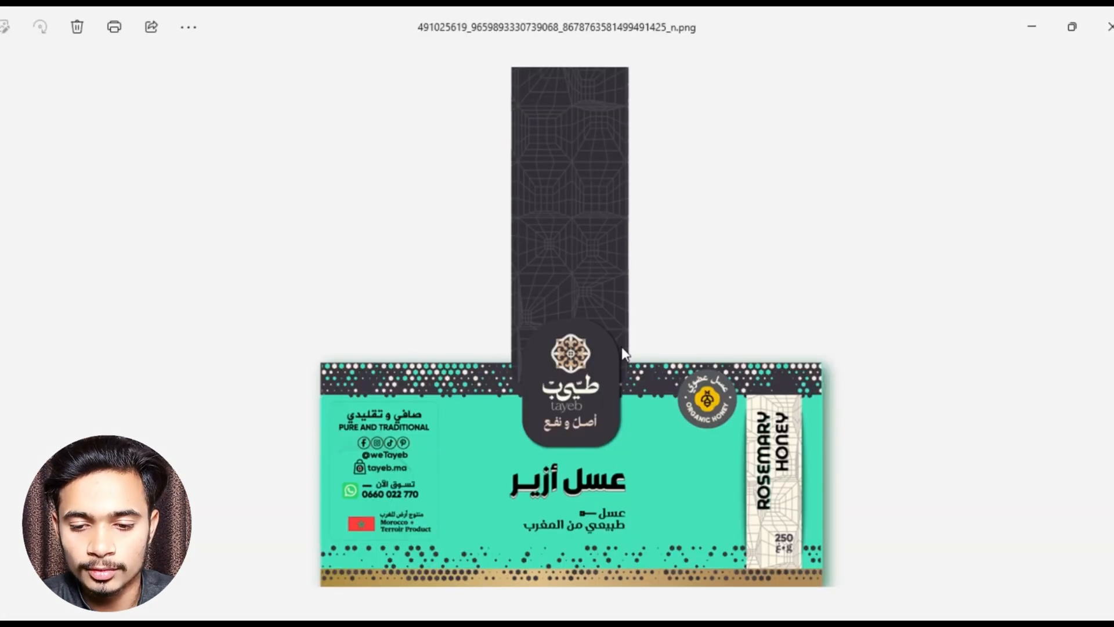
- Examine the rosemary honey label design up close, then close the image viewer
scroll(590, 421, up, 1)
scroll(568, 384, up, 2)
scroll(556, 331, down, 3)
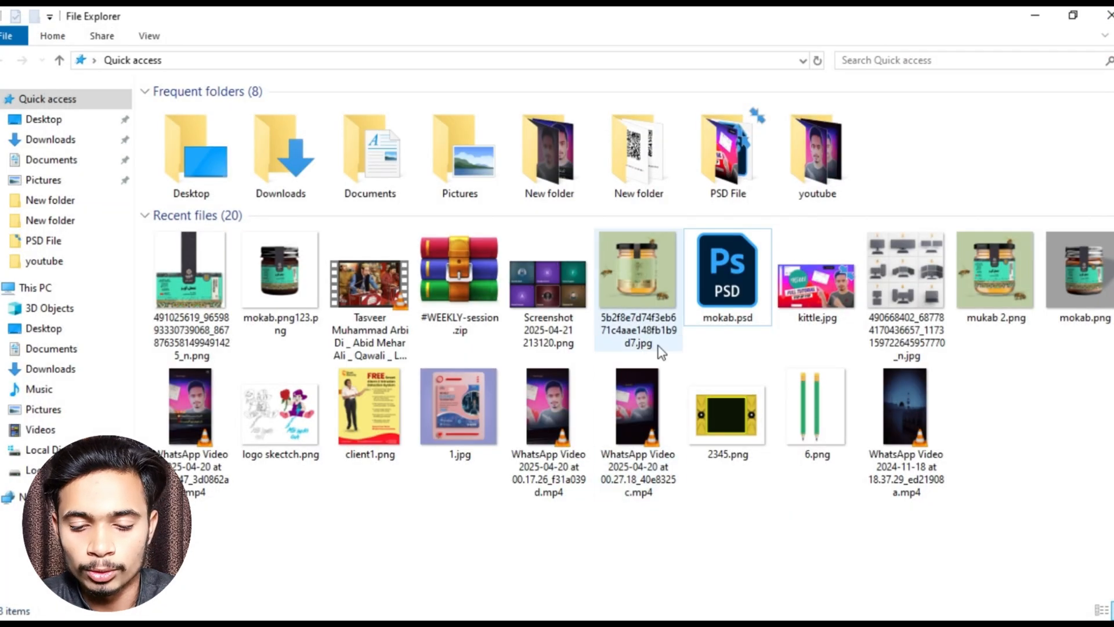
click(1108, 26)
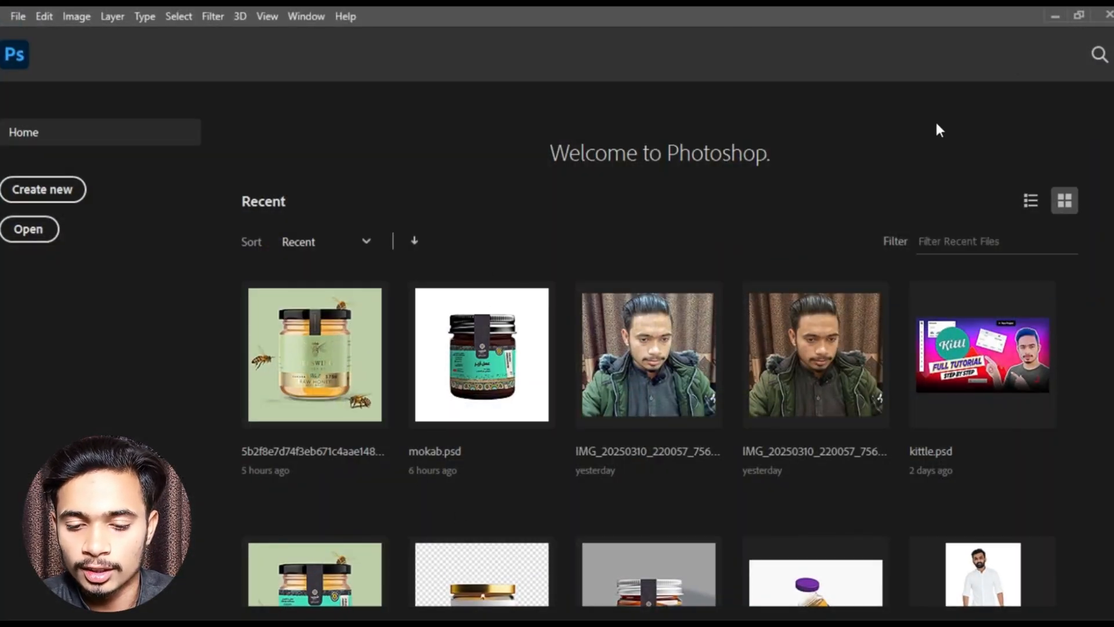
- Switch to Chrome and search Google Images for "honey jar product mockup"
click(1055, 16)
click(1033, 16)
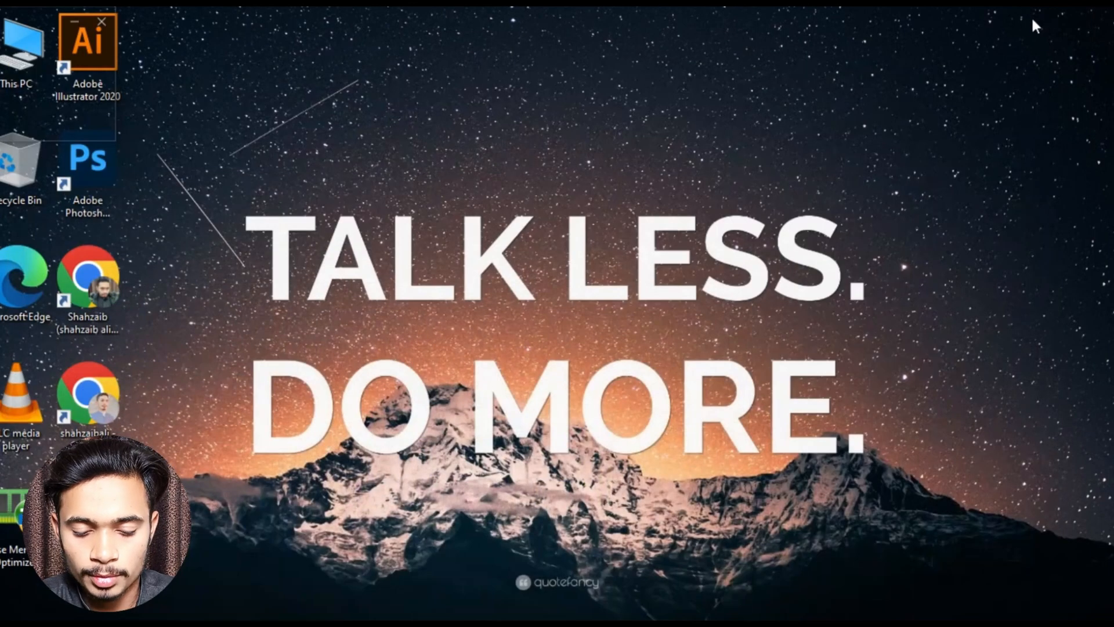
double_click(88, 278)
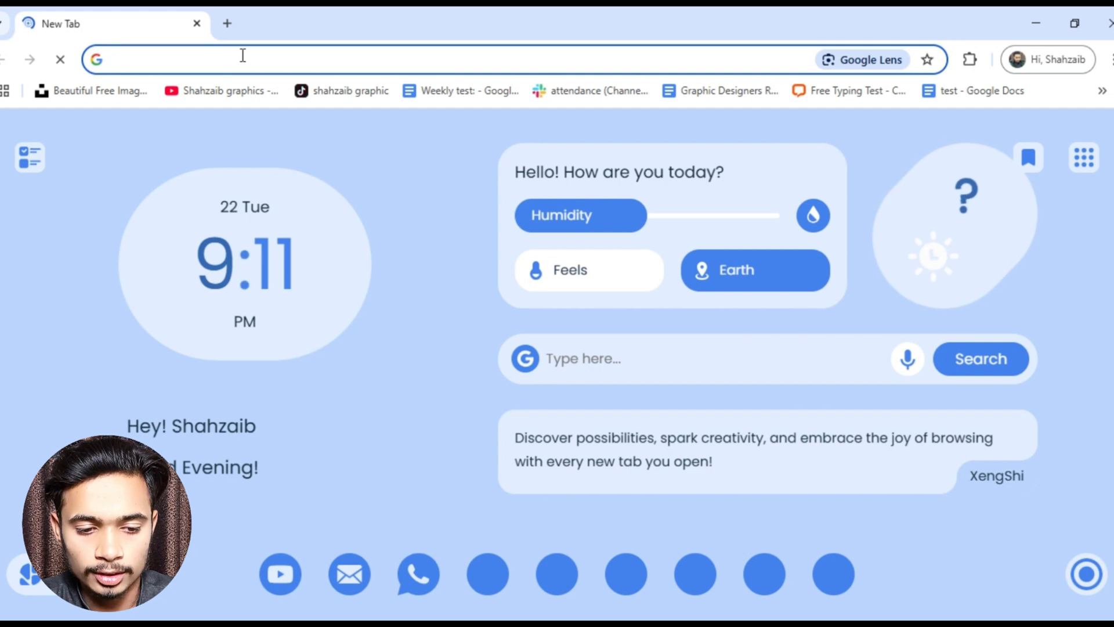
text(hone)
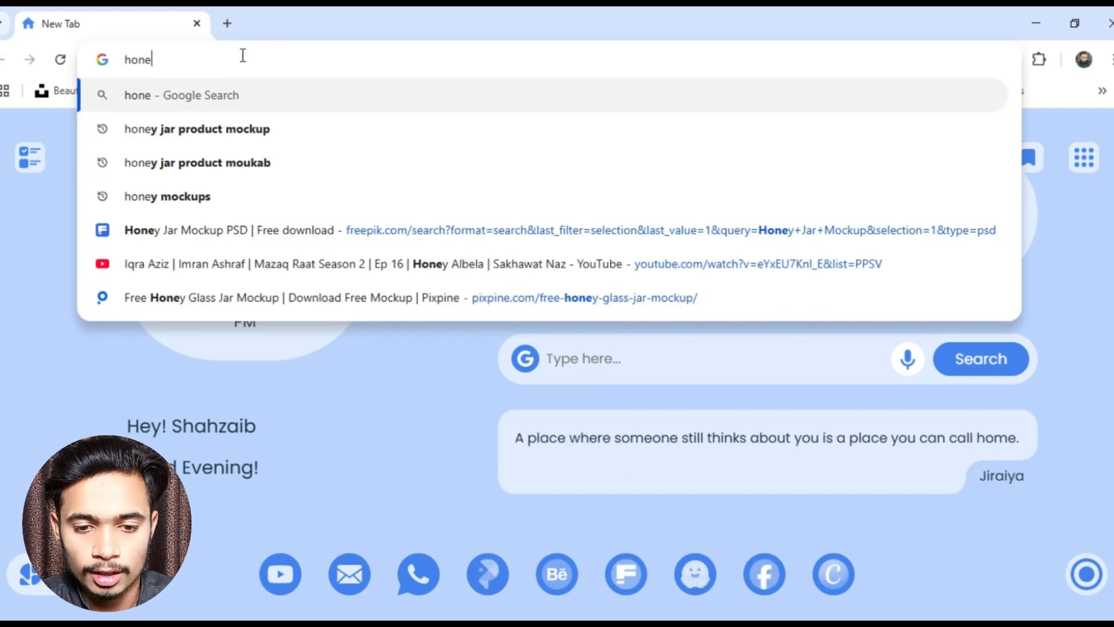
text(y jar)
key(Return)
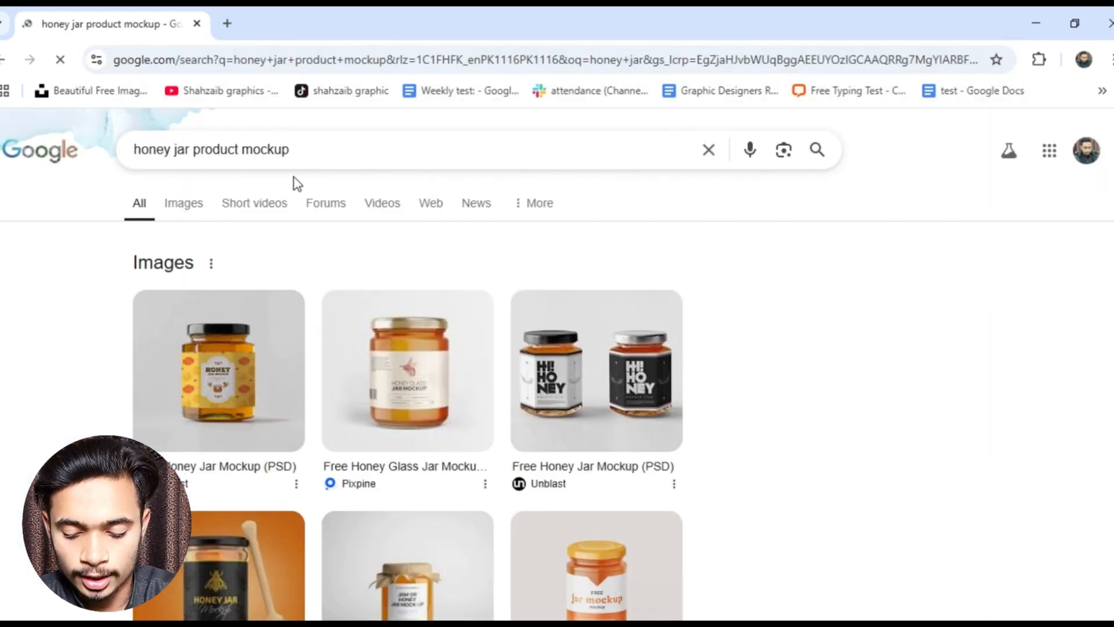
click(192, 205)
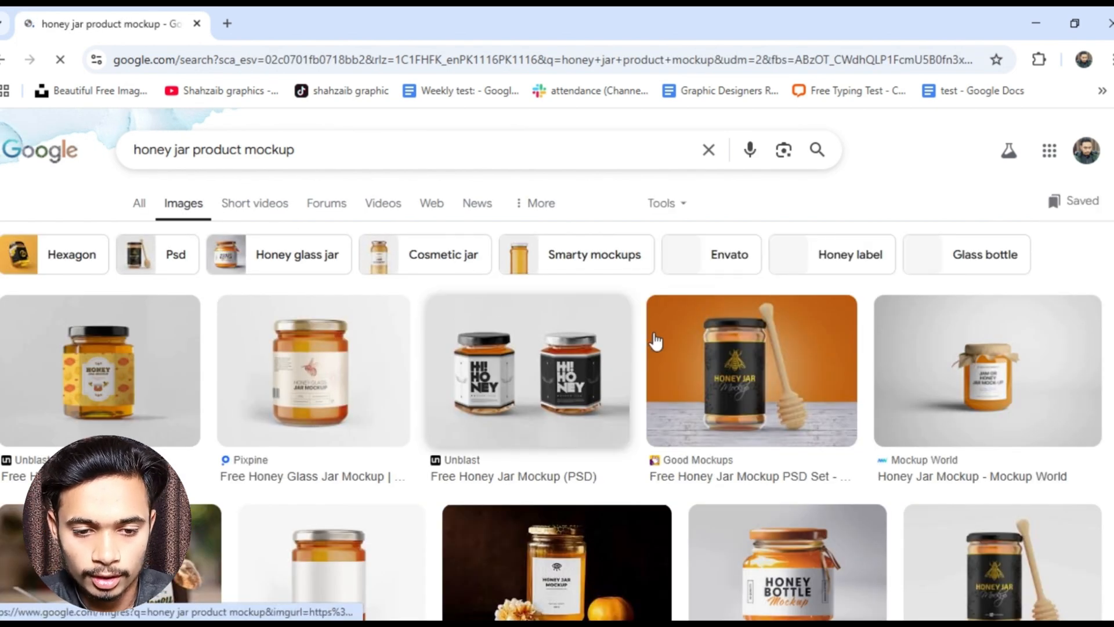
- Open Pixpine's Free Honey Glass Jar Mockup page from the image result showing a jar with a blank label
scroll(548, 377, down, 5)
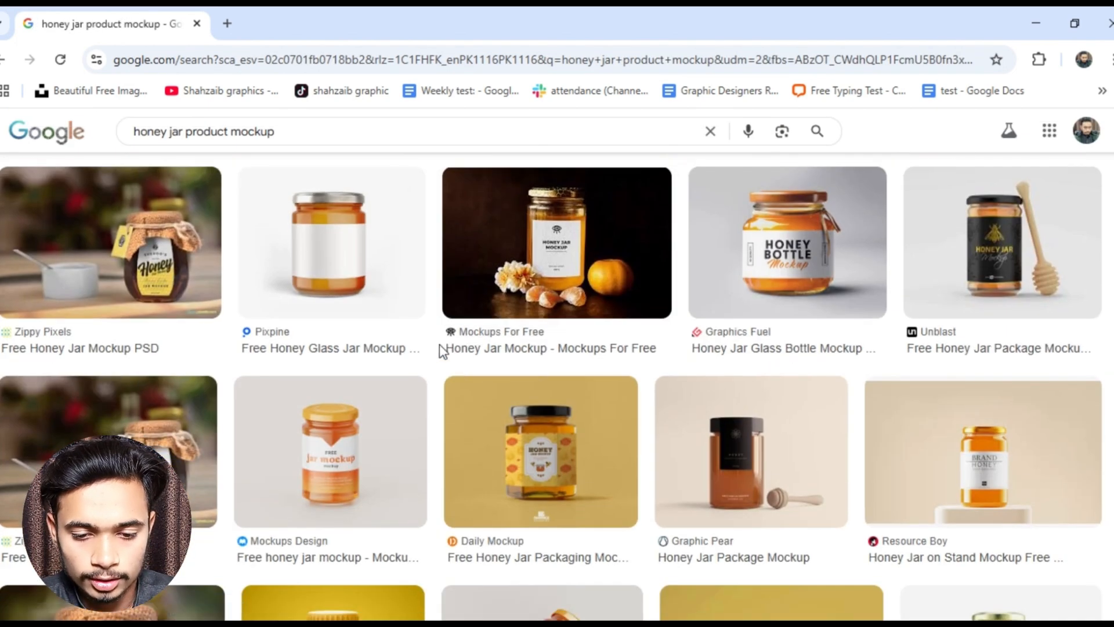
click(325, 291)
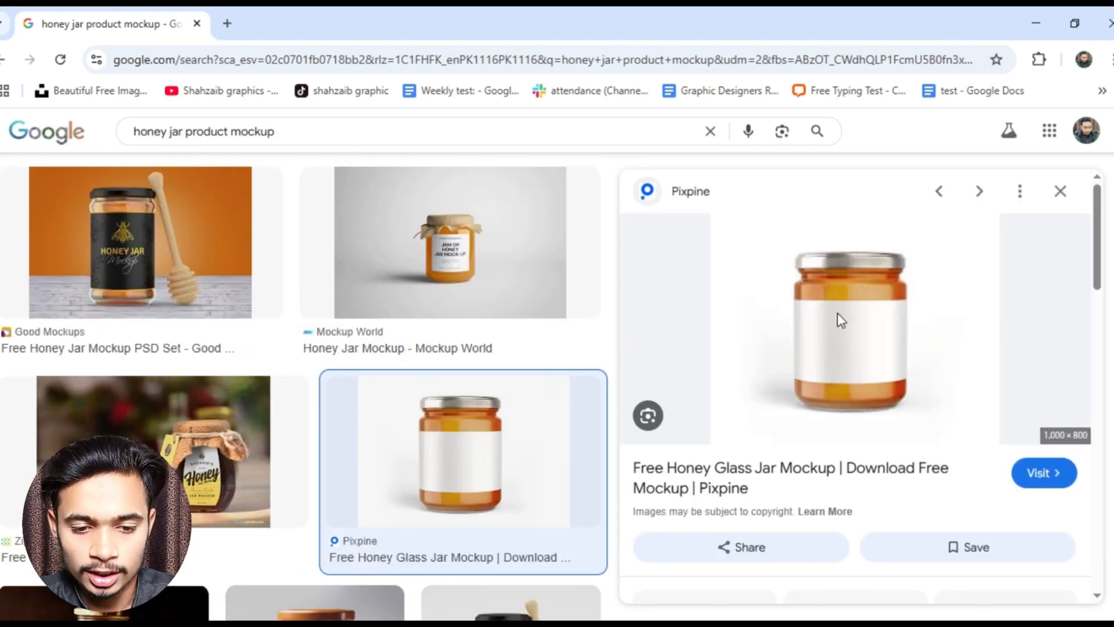
click(837, 314)
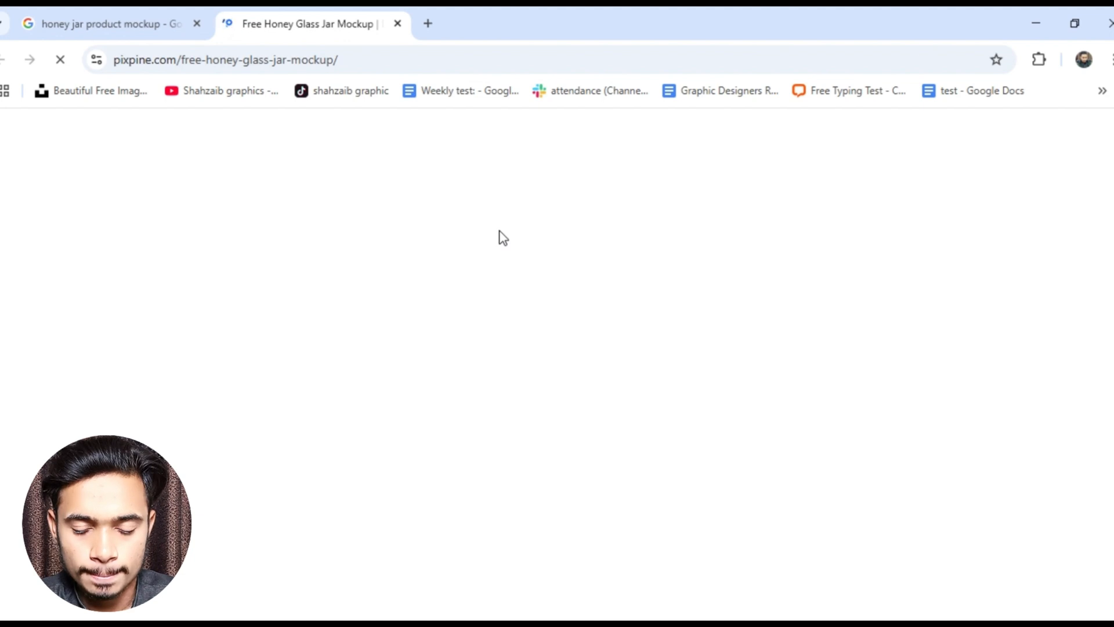
- Save the honey glass jar preview image from the page to the Downloads folder as a JPG
scroll(503, 238, down, 3)
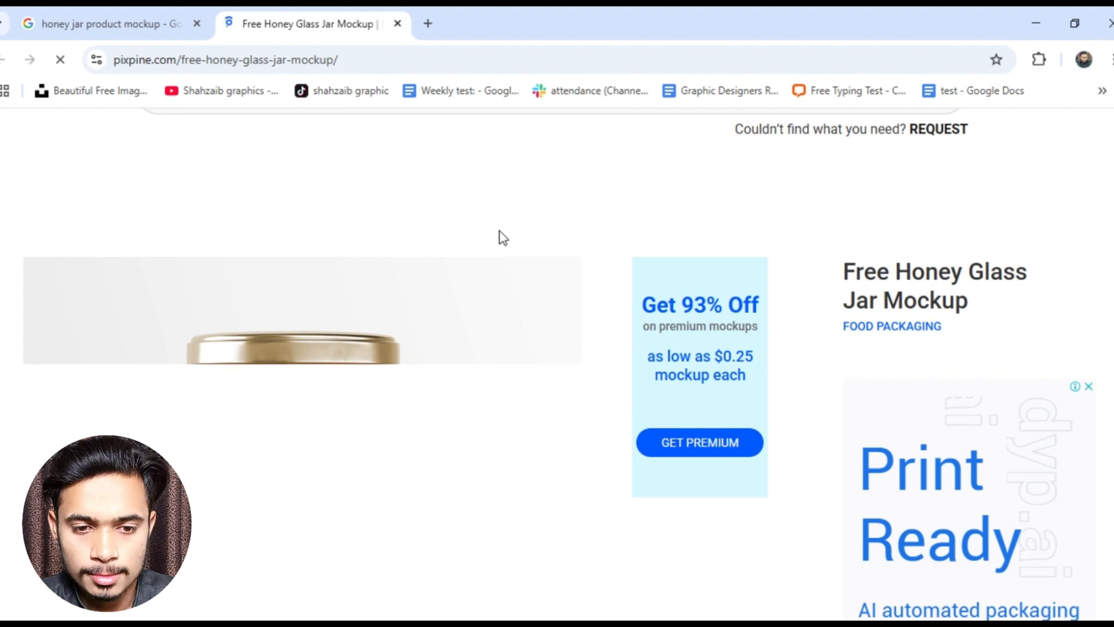
scroll(503, 238, down, 3)
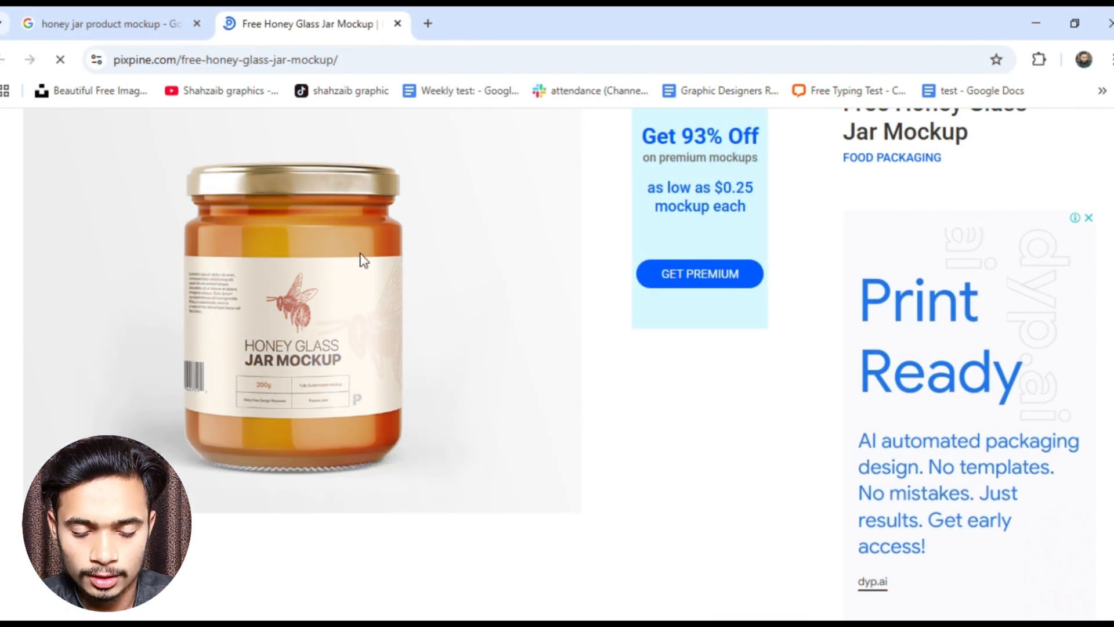
right_click(242, 196)
click(296, 246)
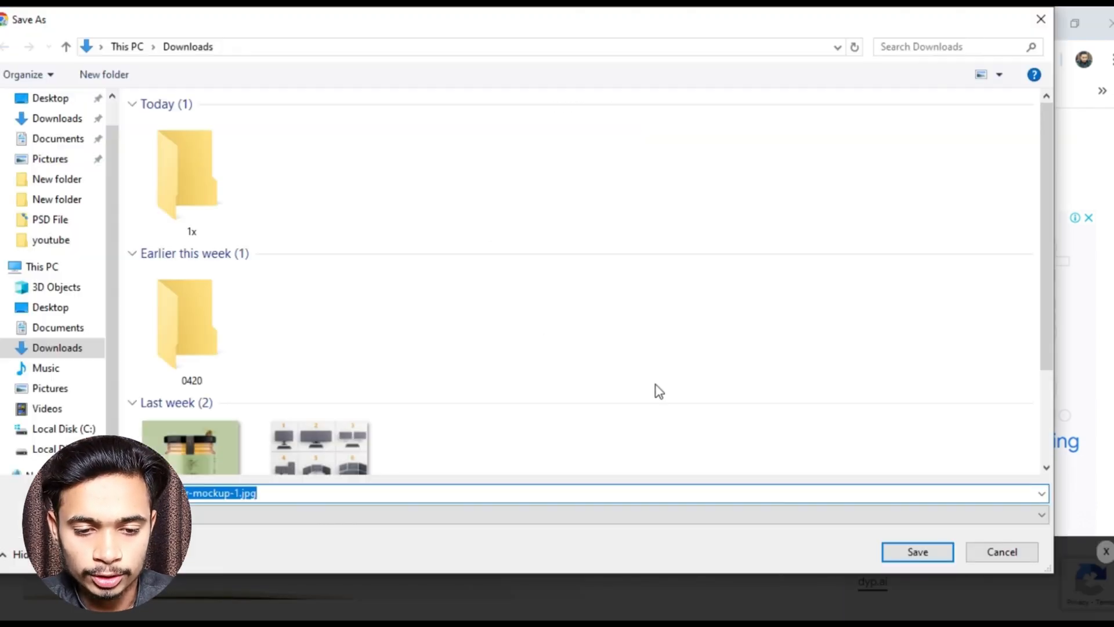
click(903, 552)
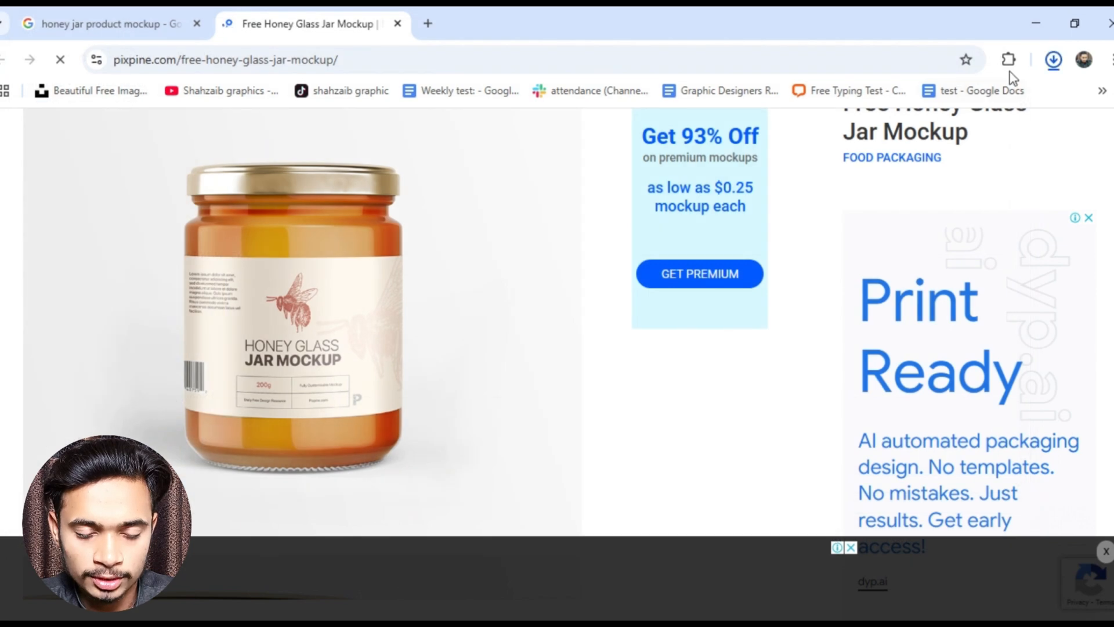
- Open the downloaded free-honey-glass-jar-mockup-1.jpg as a document in Photoshop
drag(943, 127, 560, 100)
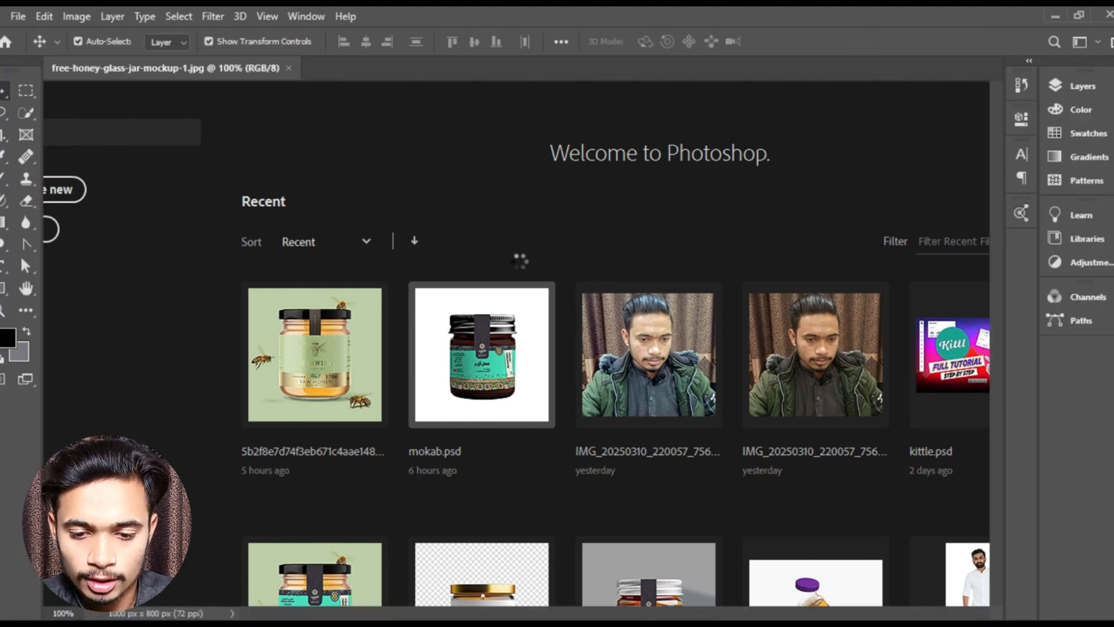
scroll(538, 286, down, 4)
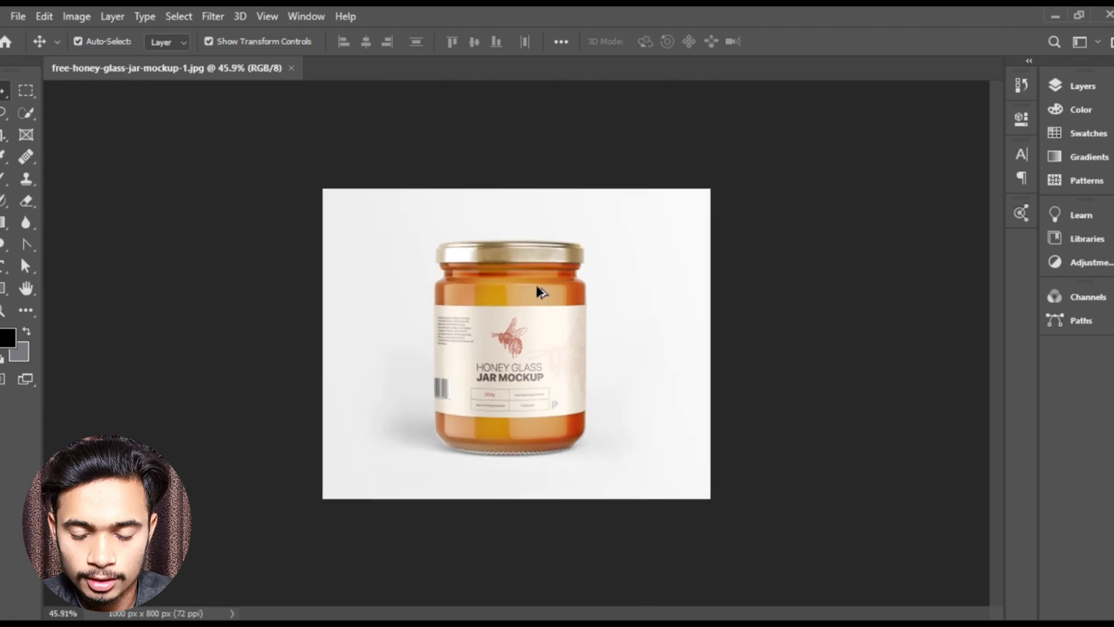
scroll(531, 354, up, 5)
scroll(567, 354, up, 2)
scroll(567, 325, down, 1)
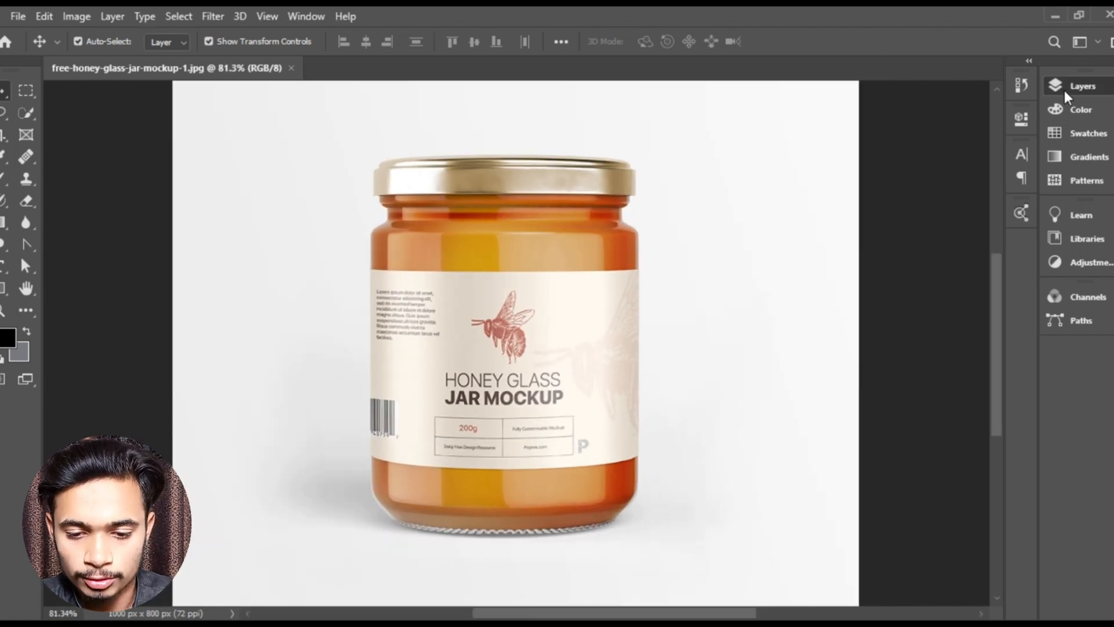
- Duplicate the Background layer of the jar image and leave no layer selected
click(1083, 86)
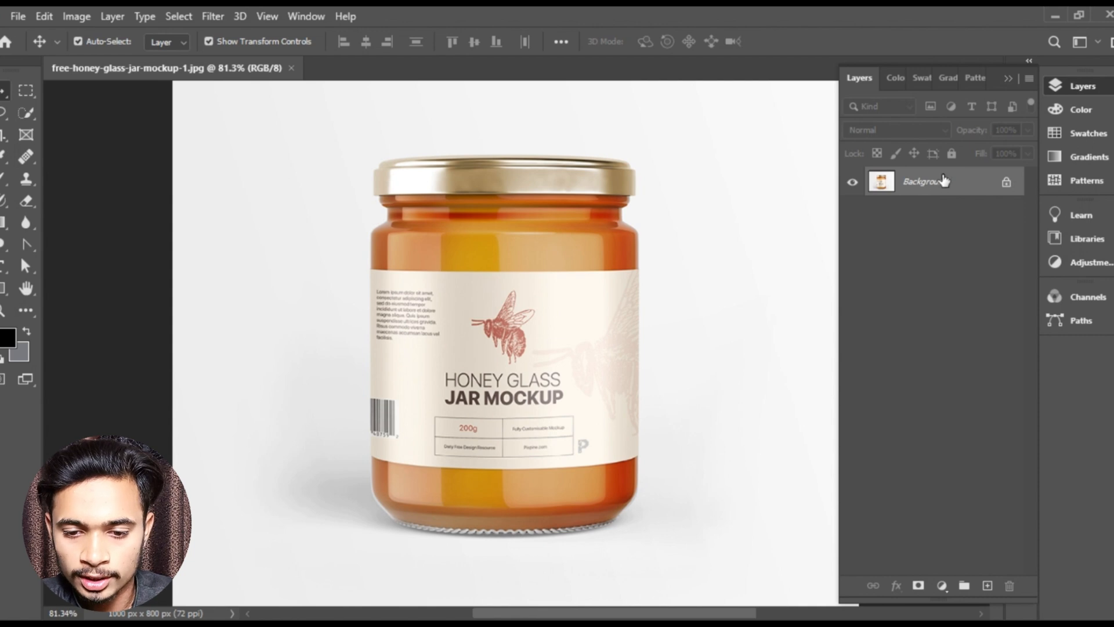
key(ctrl+j)
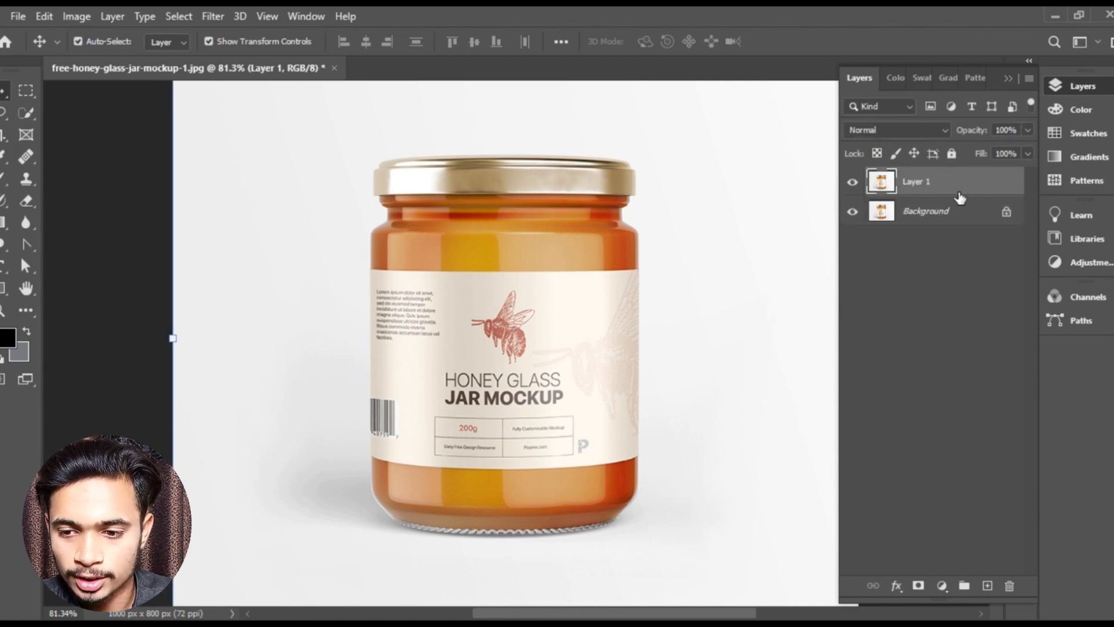
click(1011, 79)
click(953, 215)
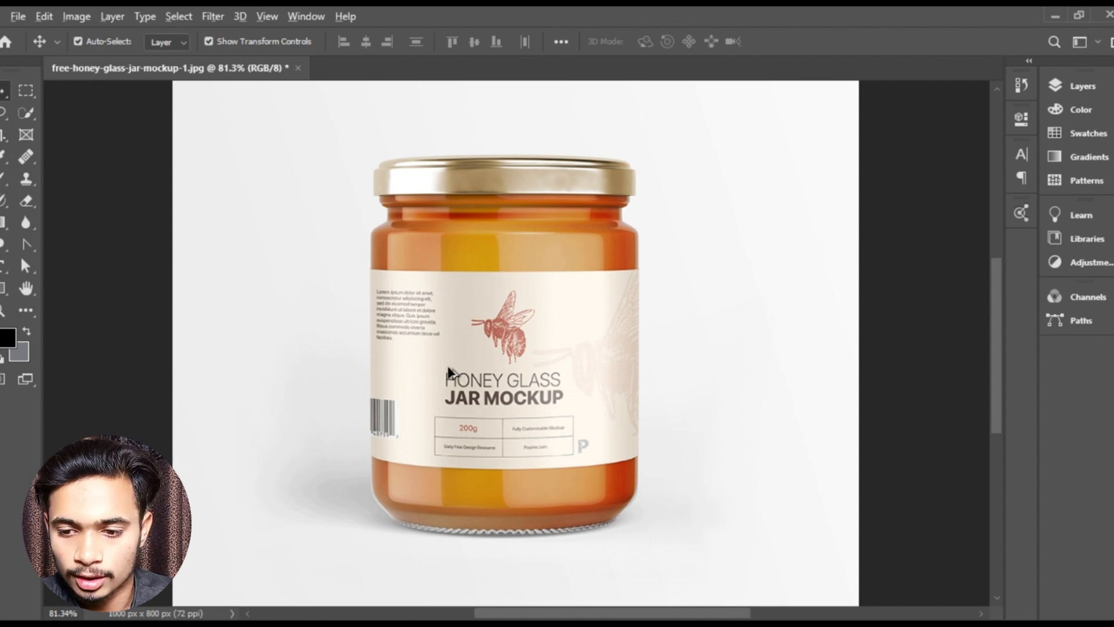
- Draw a black rectangle shape about 392 by 271 px over the label on the jar
scroll(451, 372, up, 4)
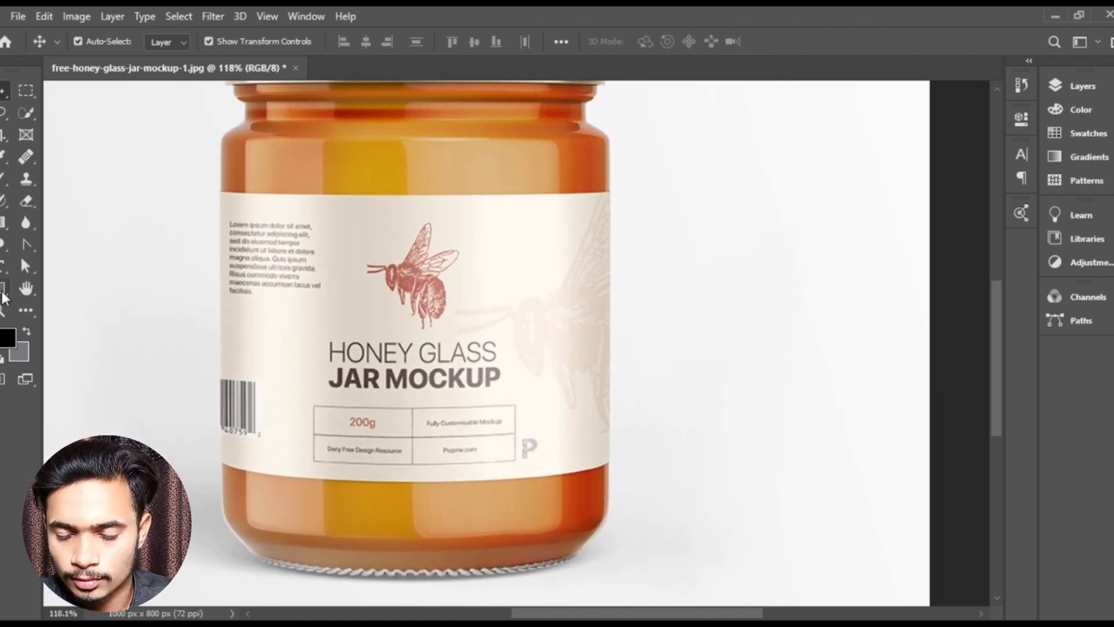
click(3, 298)
drag(219, 190, 609, 460)
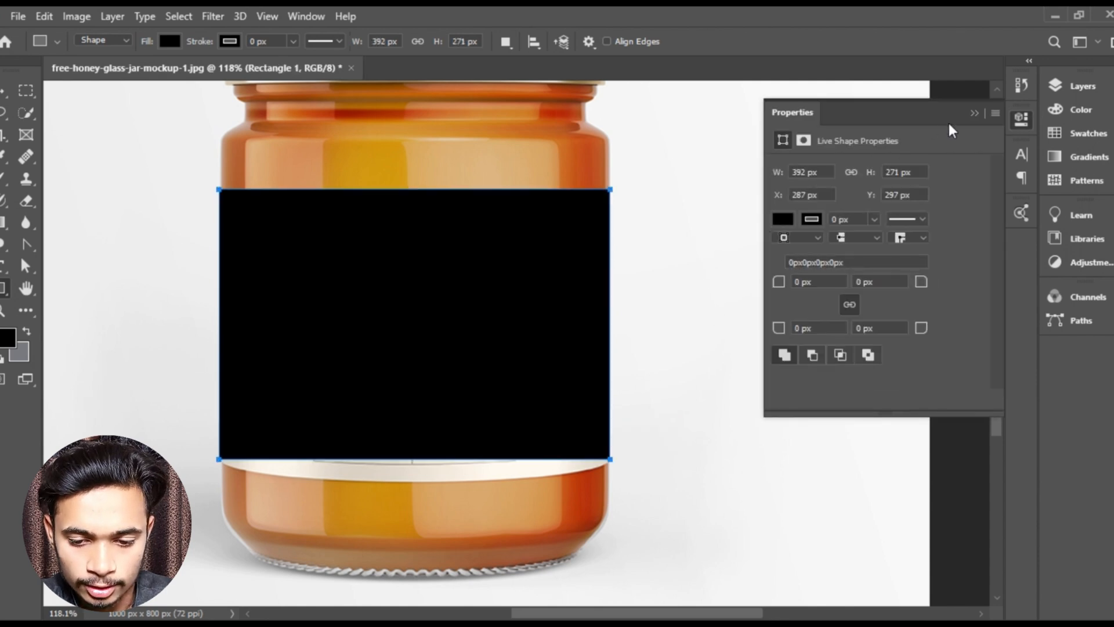
click(974, 113)
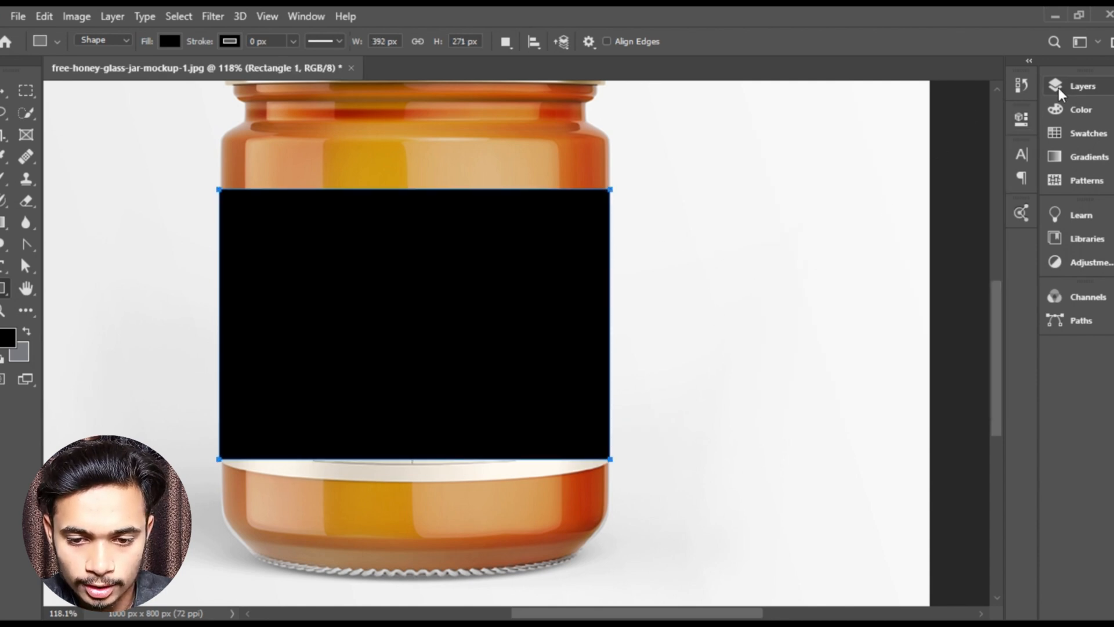
- Convert the Rectangle 1 layer to a smart object
click(1083, 85)
right_click(961, 184)
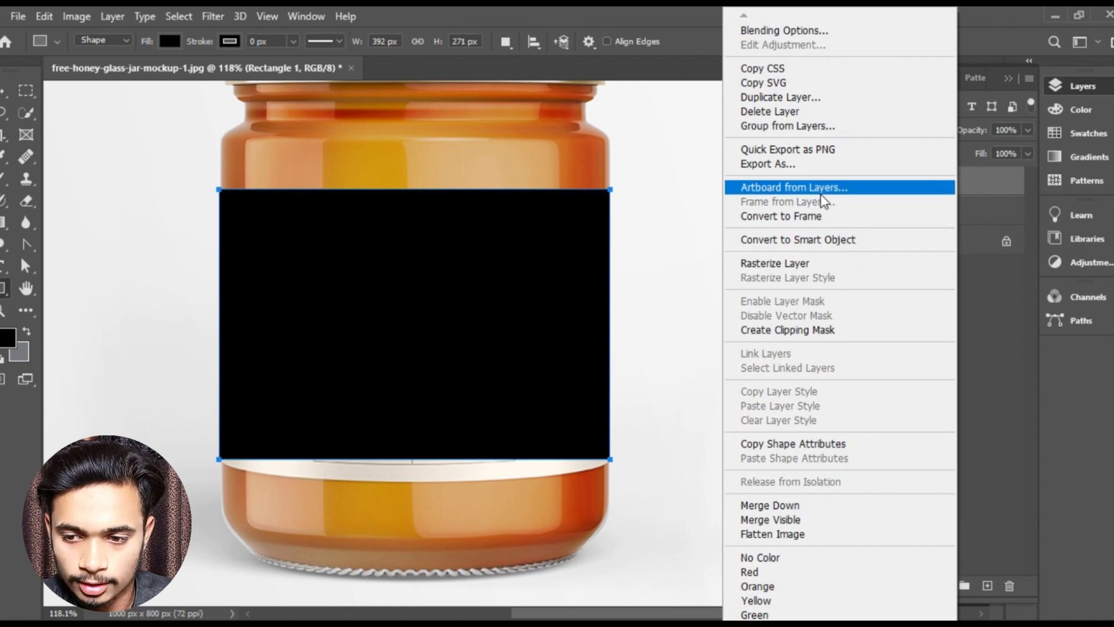
click(789, 239)
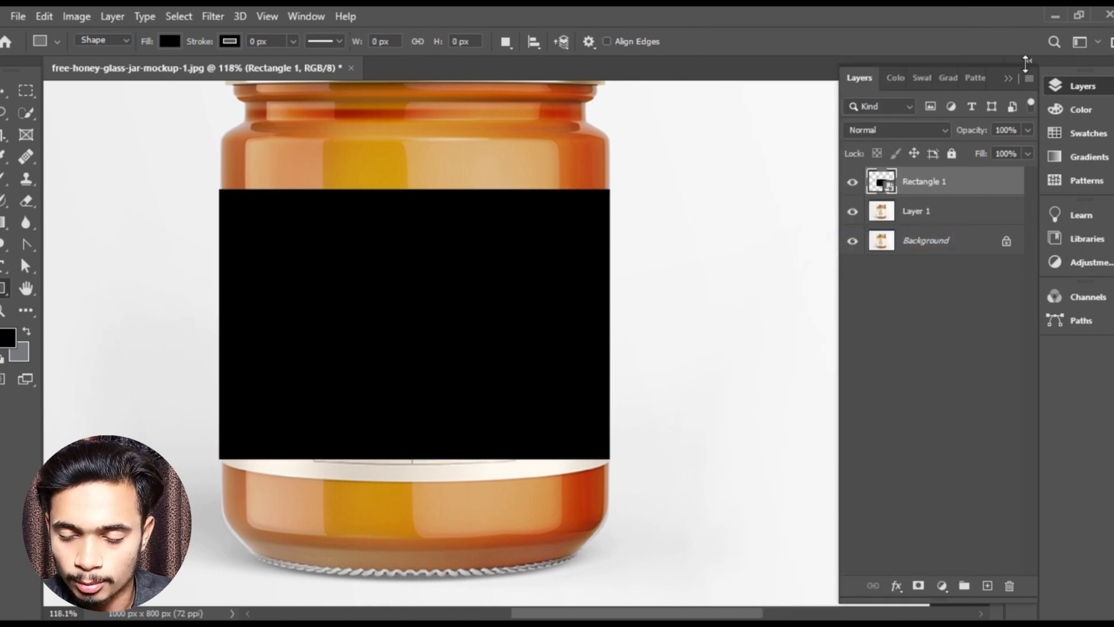
click(1015, 80)
- Distort the black rectangle so its upper-left corner meets the jar's left edge at the top of the label
scroll(485, 294, up, 1)
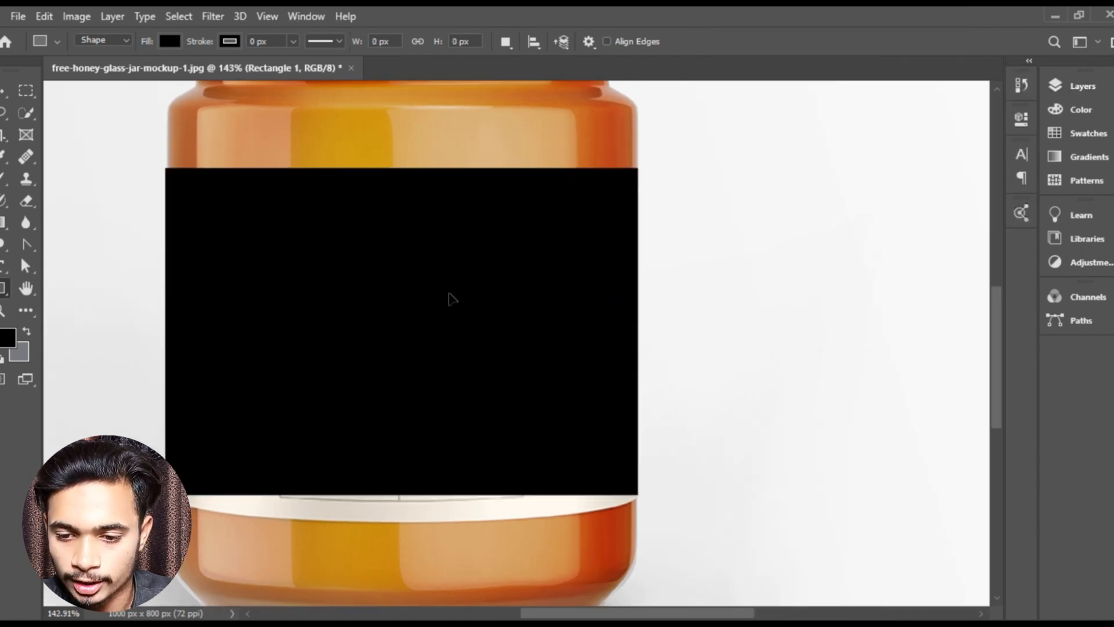
key(v)
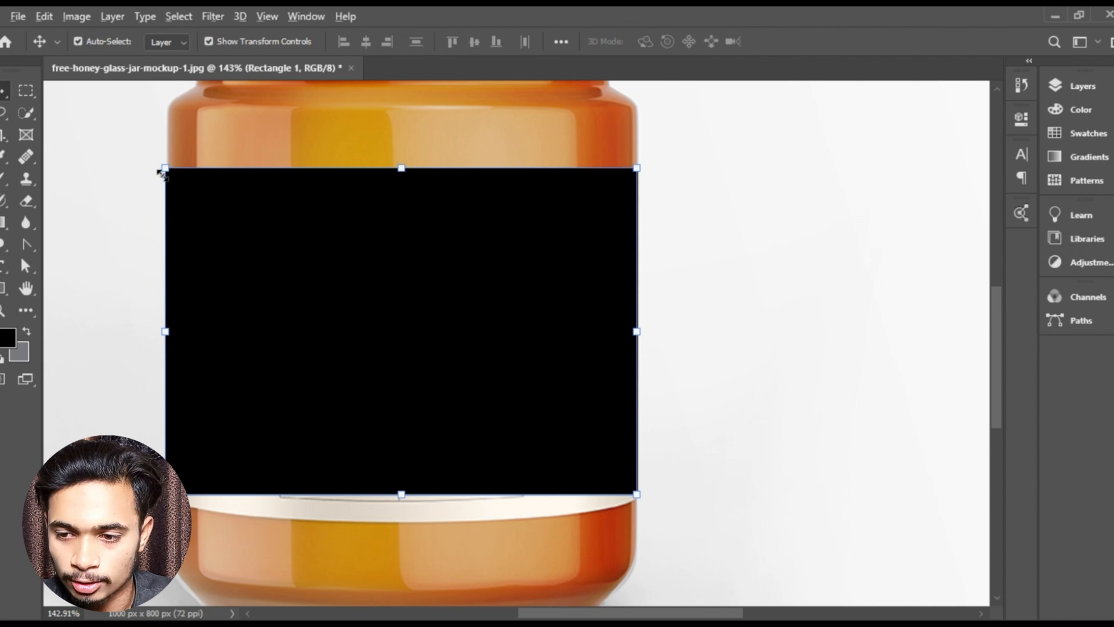
scroll(161, 171, up, 2)
scroll(162, 171, up, 3)
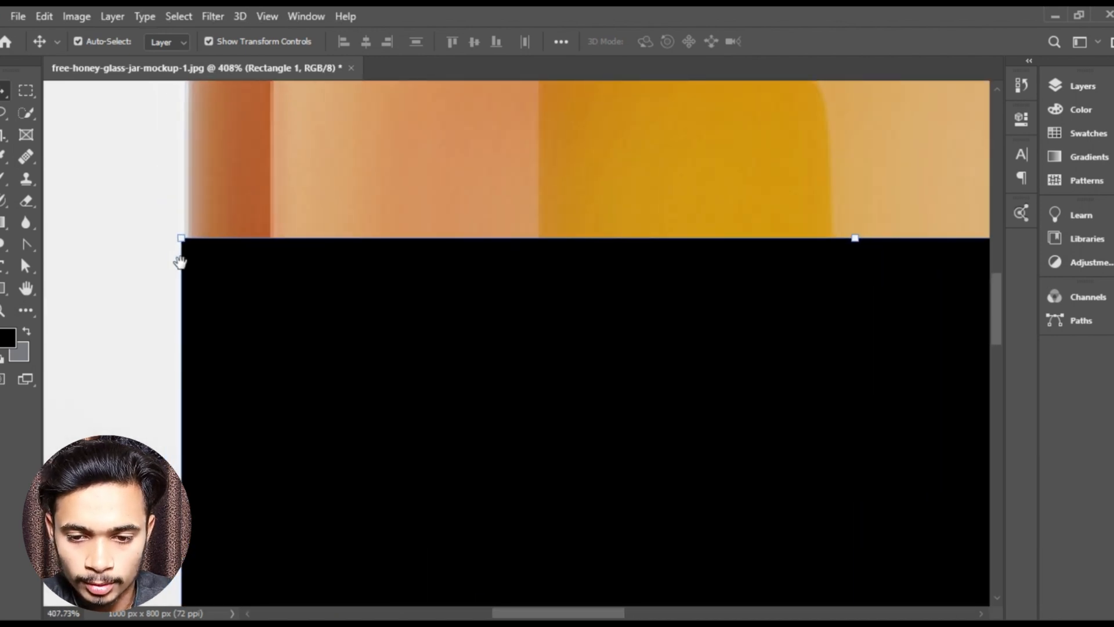
scroll(188, 268, up, 1)
key(ctrl)
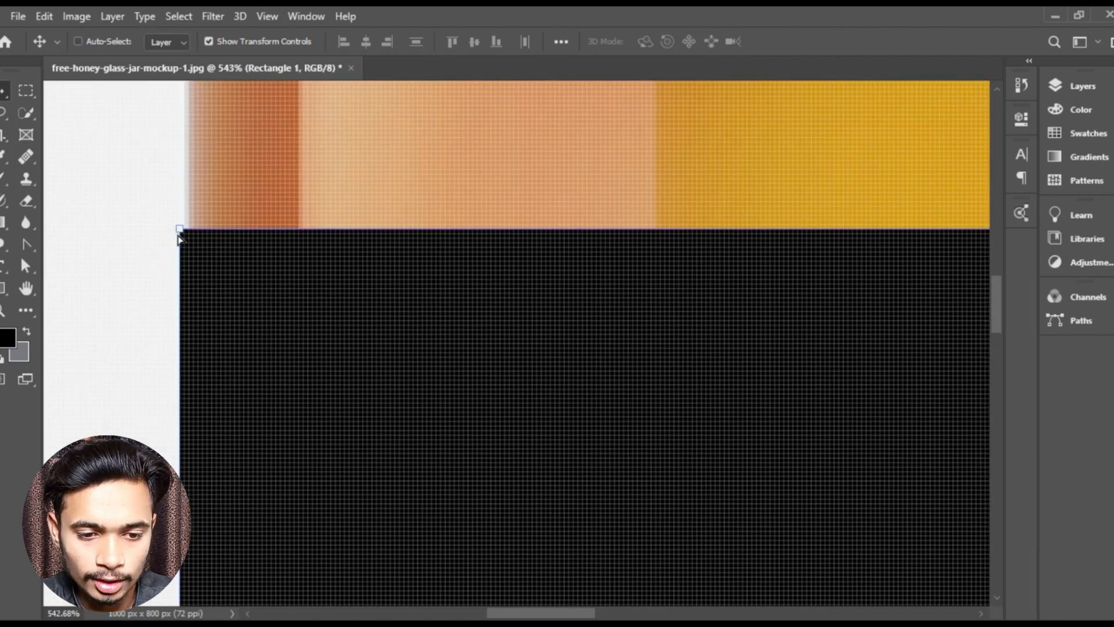
mouse_move(179, 232)
mouse_down()
mouse_move(185, 251)
mouse_move(179, 236)
mouse_up()
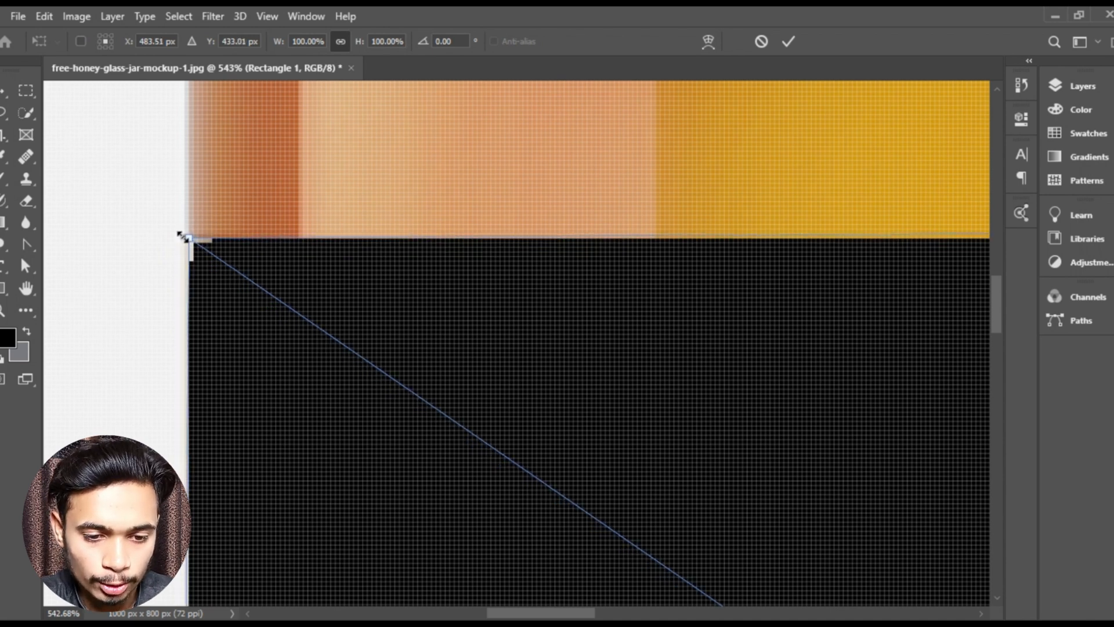
- Distort the rectangle's upper-right corner to meet the jar's right edge at the top of the label
scroll(488, 262, down, 1)
scroll(511, 262, down, 5)
drag(905, 285, 465, 267)
scroll(562, 223, up, 7)
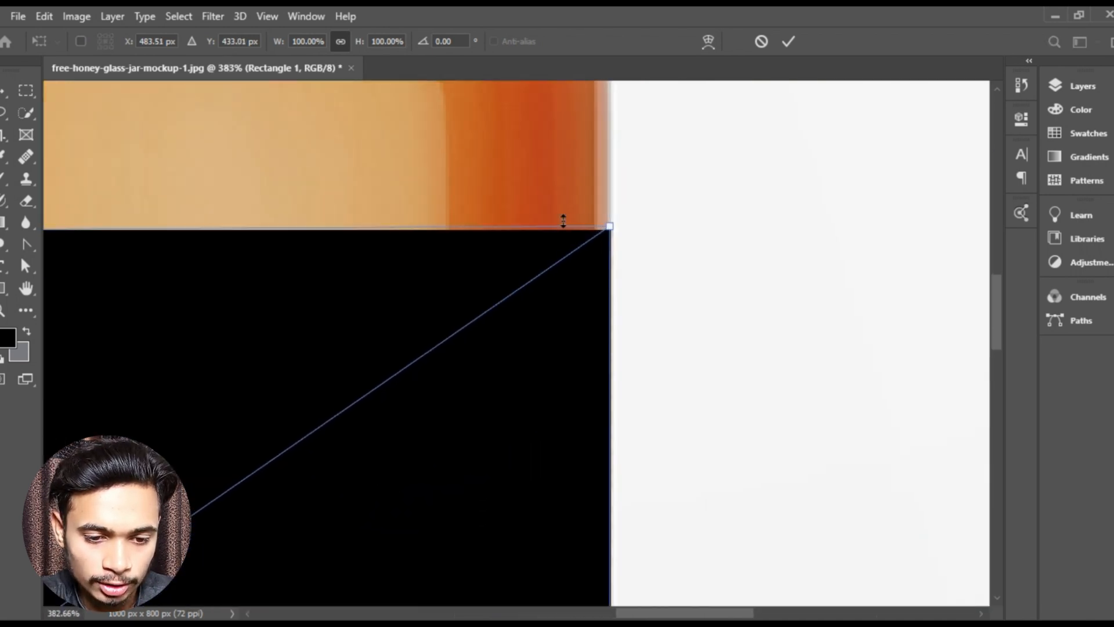
mouse_move(641, 238)
mouse_down()
mouse_move(642, 256)
mouse_move(641, 246)
mouse_up()
scroll(386, 311, down, 6)
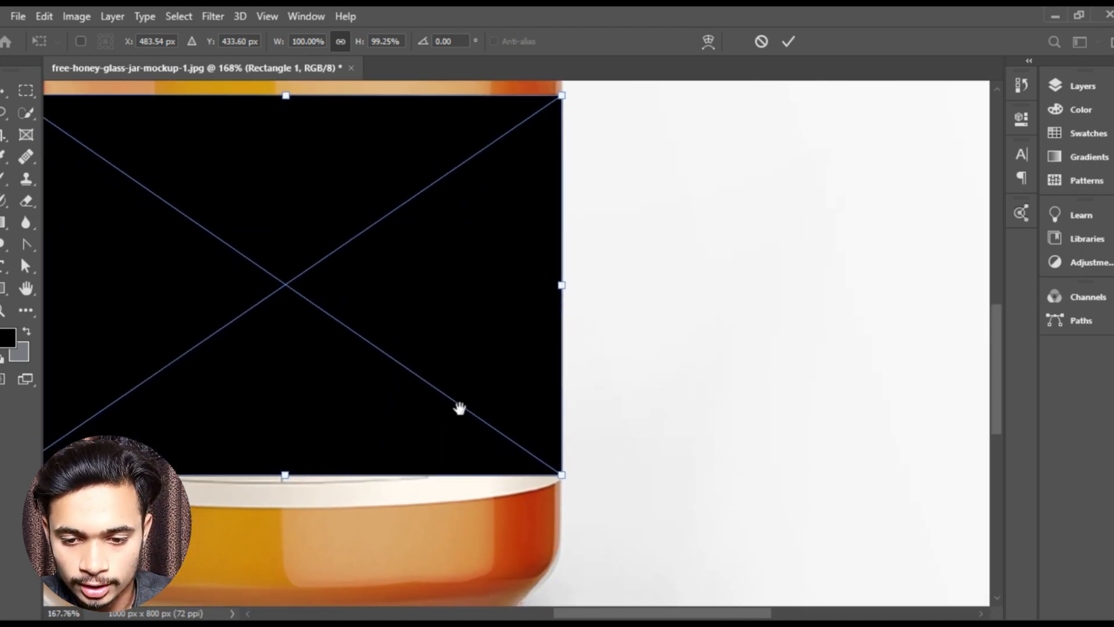
- Adjust the rectangle's lower-right corner to the jar's right edge at the label's lower end
drag(460, 409, 486, 299)
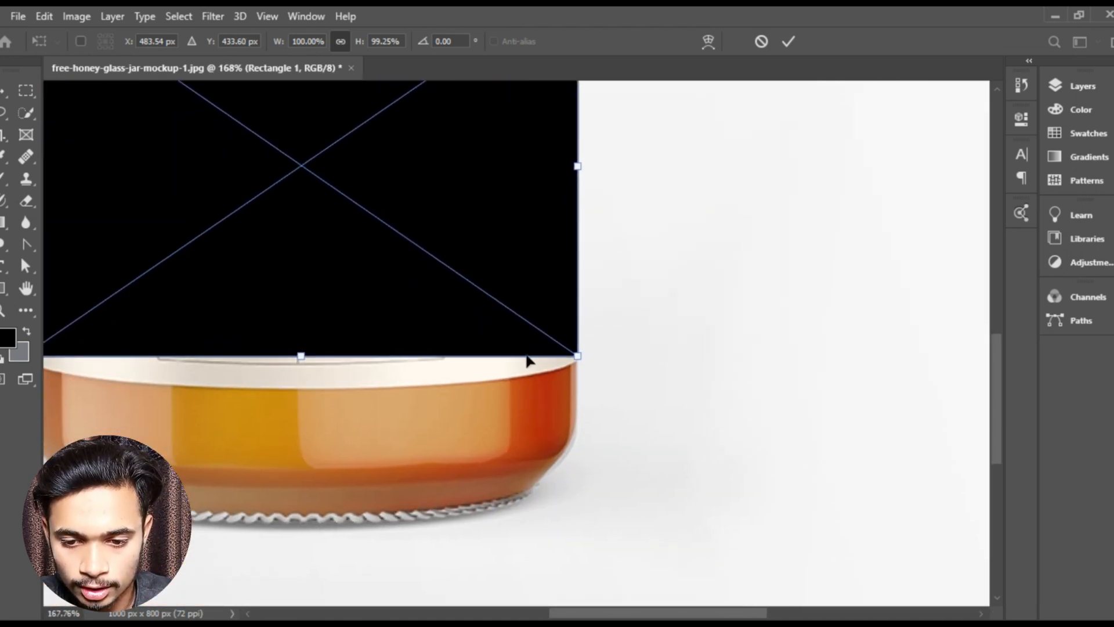
scroll(579, 366, up, 2)
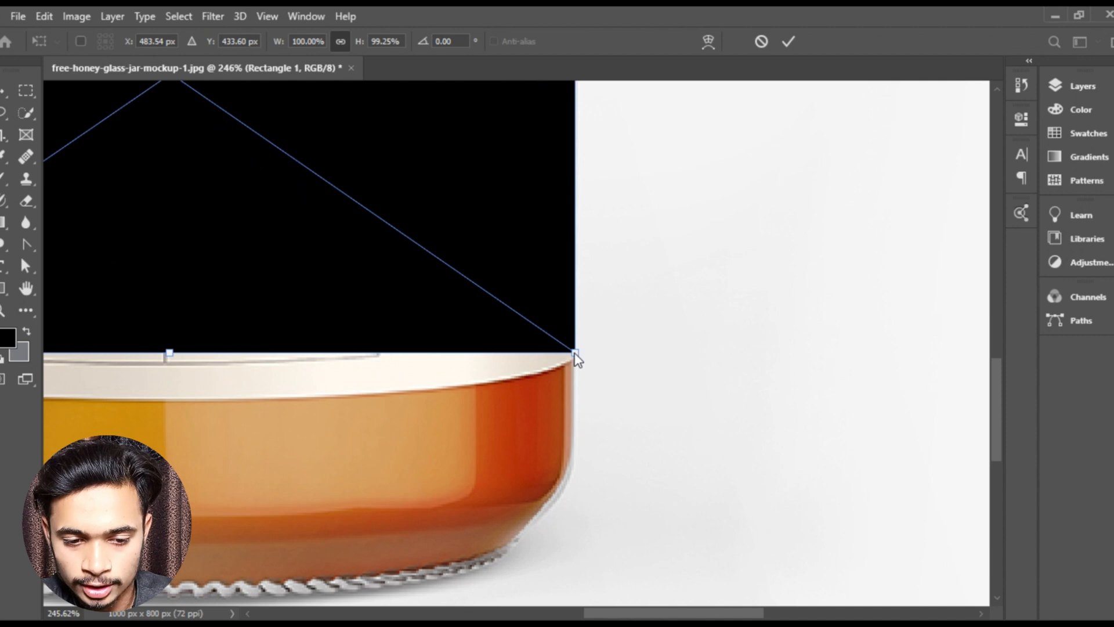
drag(574, 357, 578, 345)
- Adjust the rectangle's lower-left corner to the jar's left edge at the label's lower end
scroll(294, 302, down, 2)
scroll(328, 318, left, 3)
scroll(383, 268, up, 4)
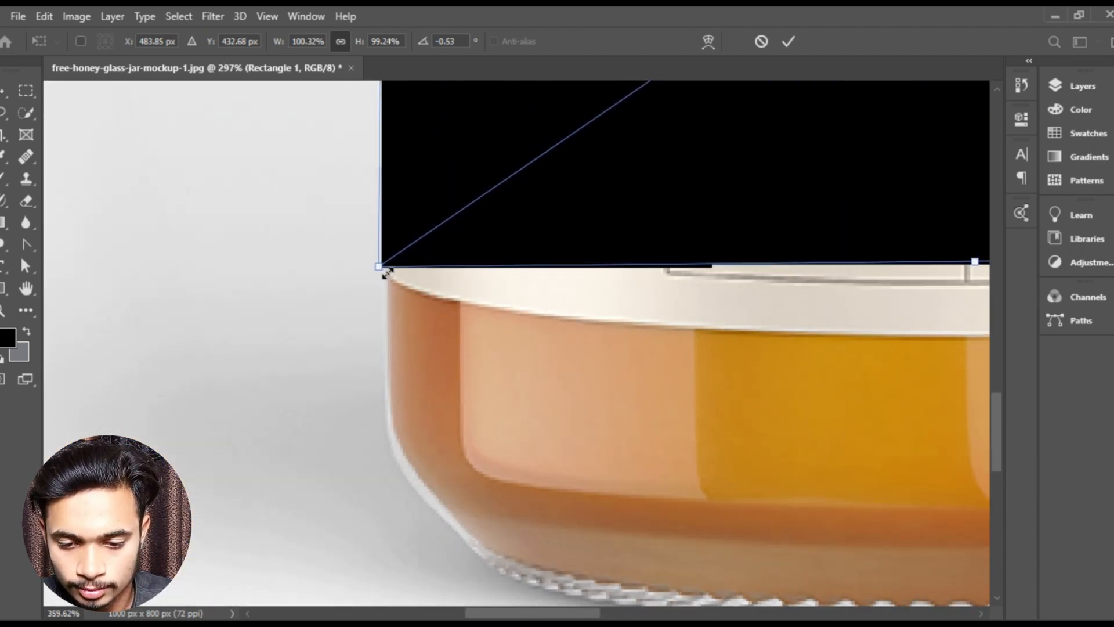
drag(367, 267, 366, 256)
scroll(540, 270, down, 3)
drag(694, 269, 447, 302)
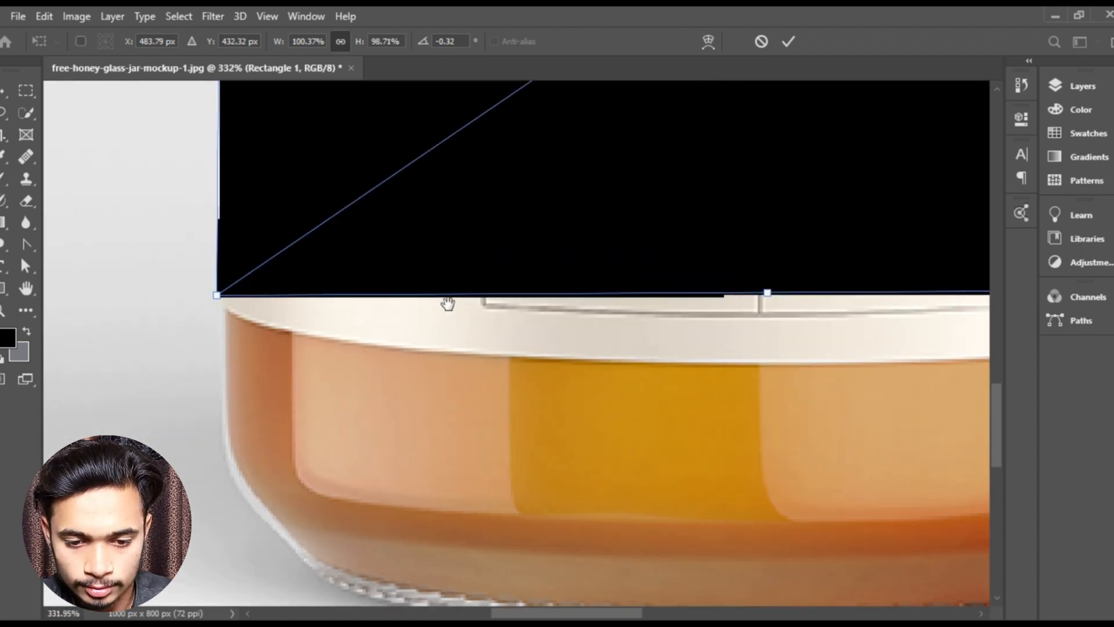
- Warp the rectangle's lower edge into a downward curve that follows the bottom edge of the jar's original label
scroll(494, 285, down, 3)
drag(549, 284, 406, 333)
drag(471, 256, 413, 229)
scroll(413, 228, down, 2)
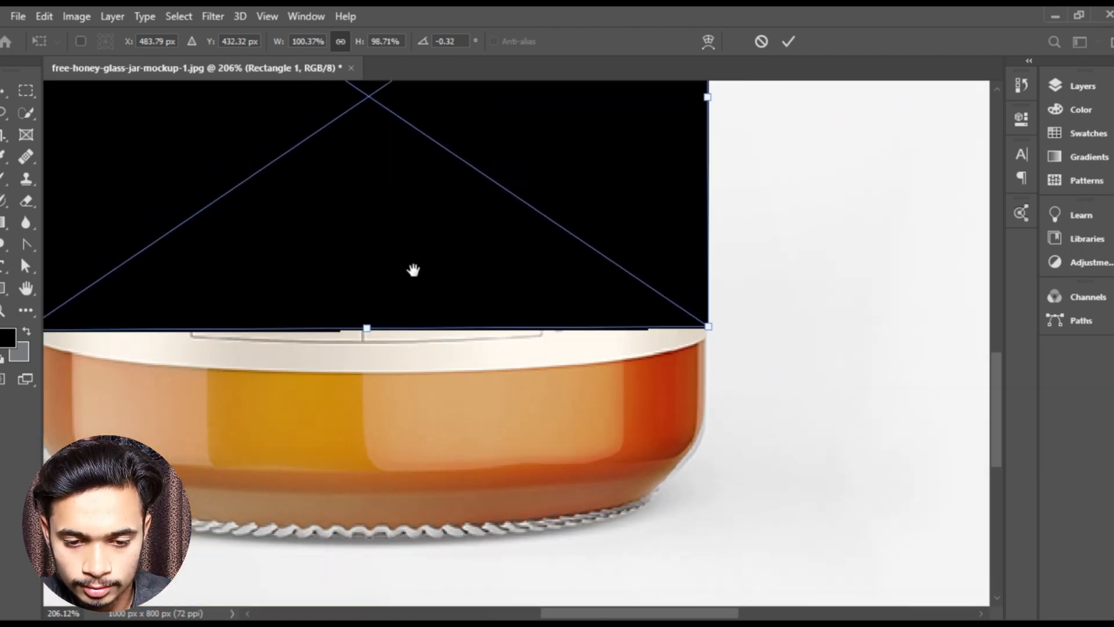
drag(414, 270, 476, 408)
scroll(471, 401, down, 2)
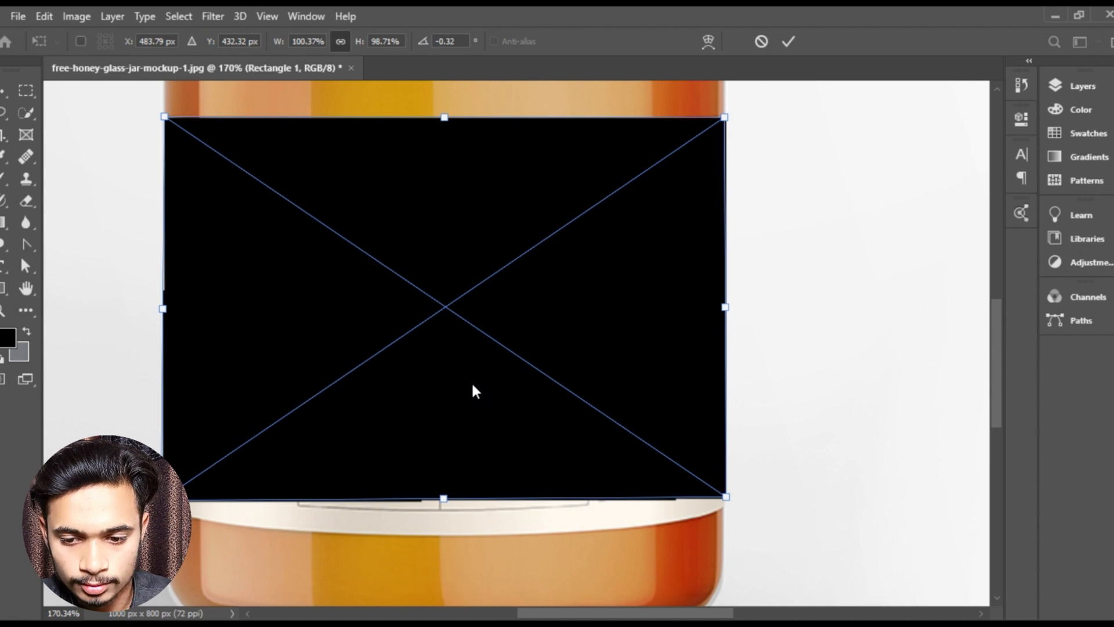
right_click(387, 193)
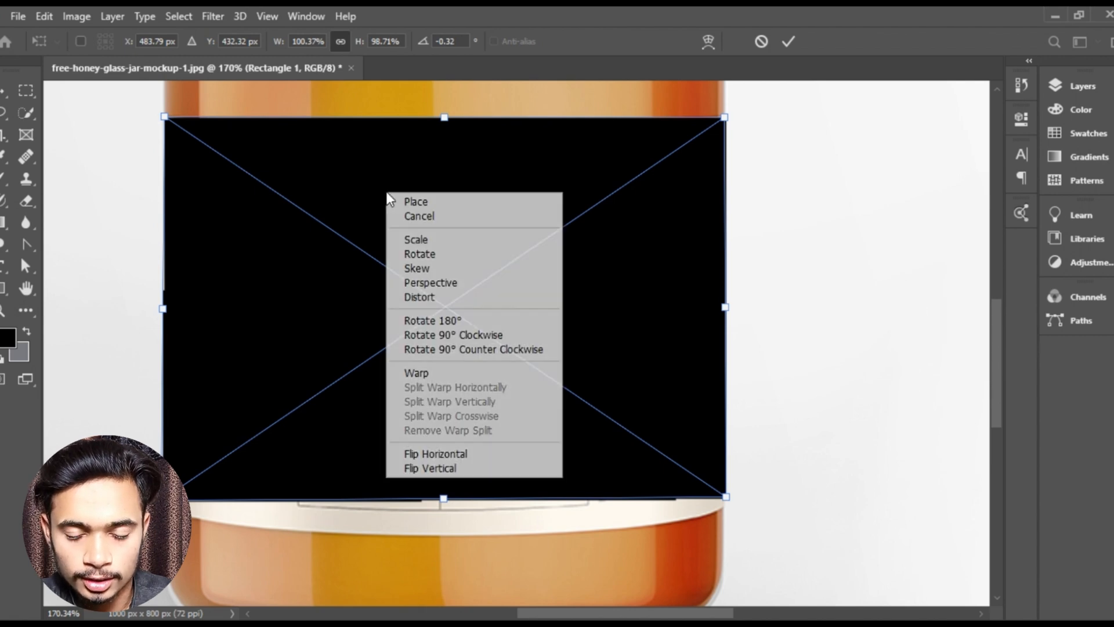
click(421, 378)
scroll(494, 406, down, 2)
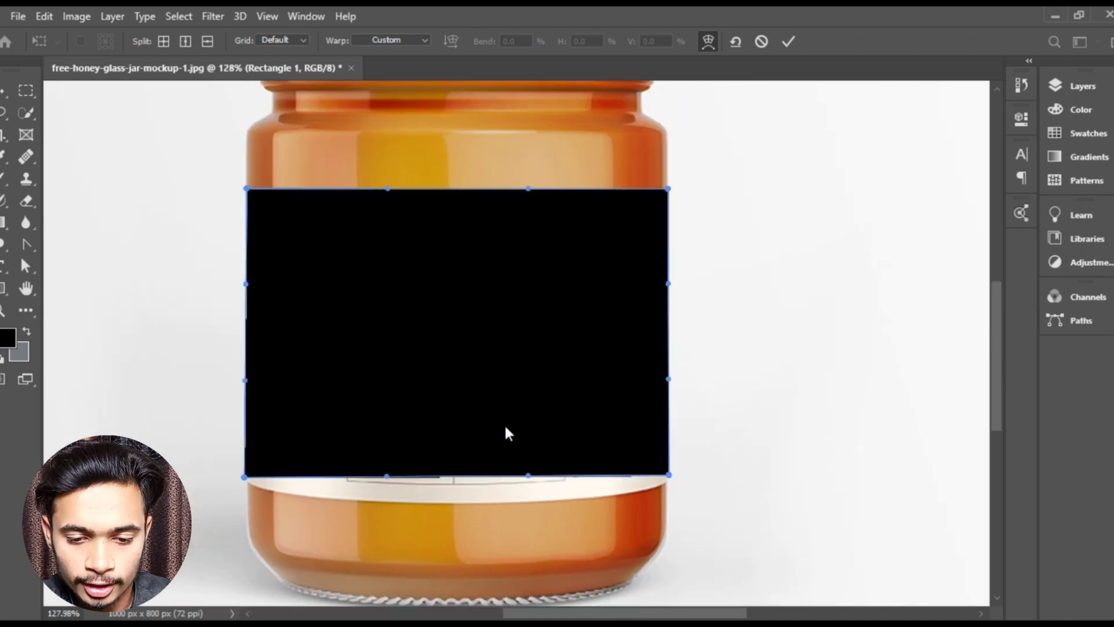
scroll(545, 432, up, 3)
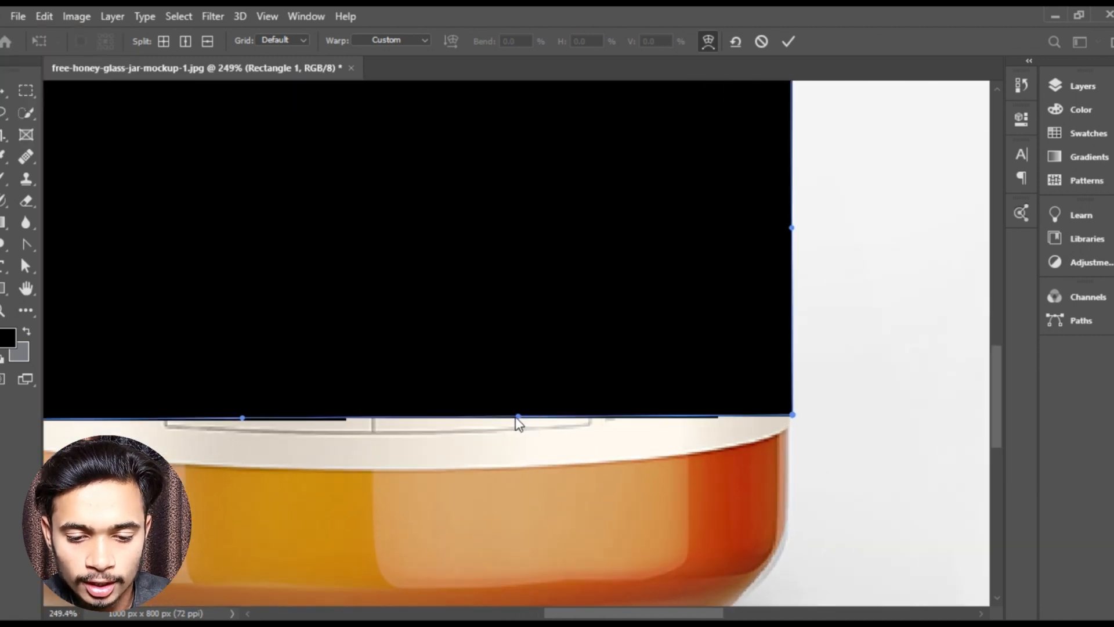
drag(520, 422, 750, 497)
drag(509, 466, 702, 409)
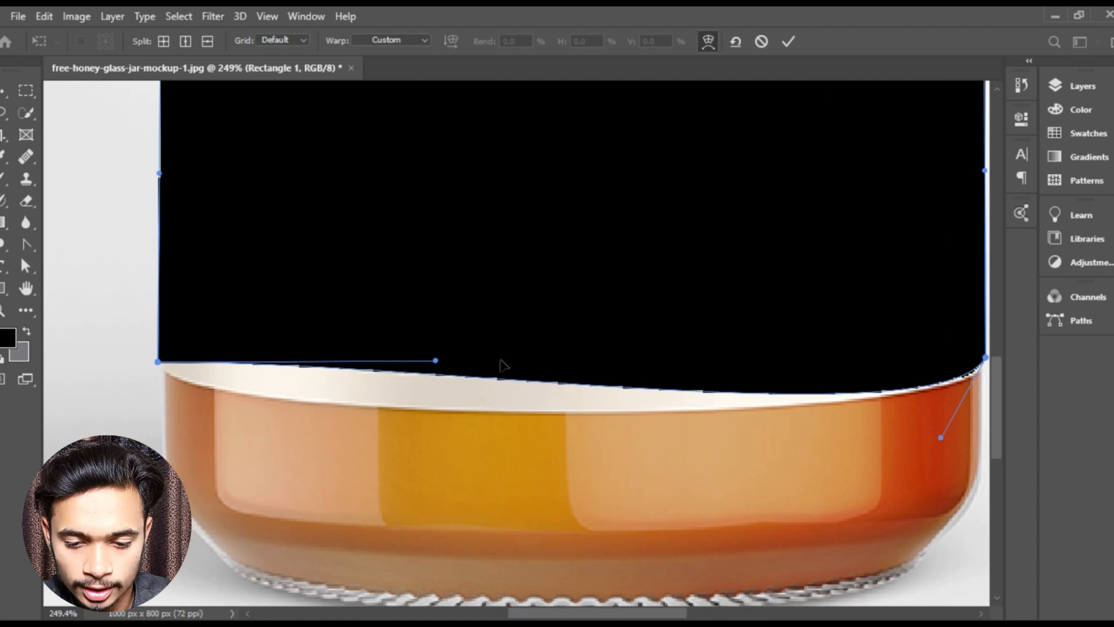
drag(437, 361, 146, 430)
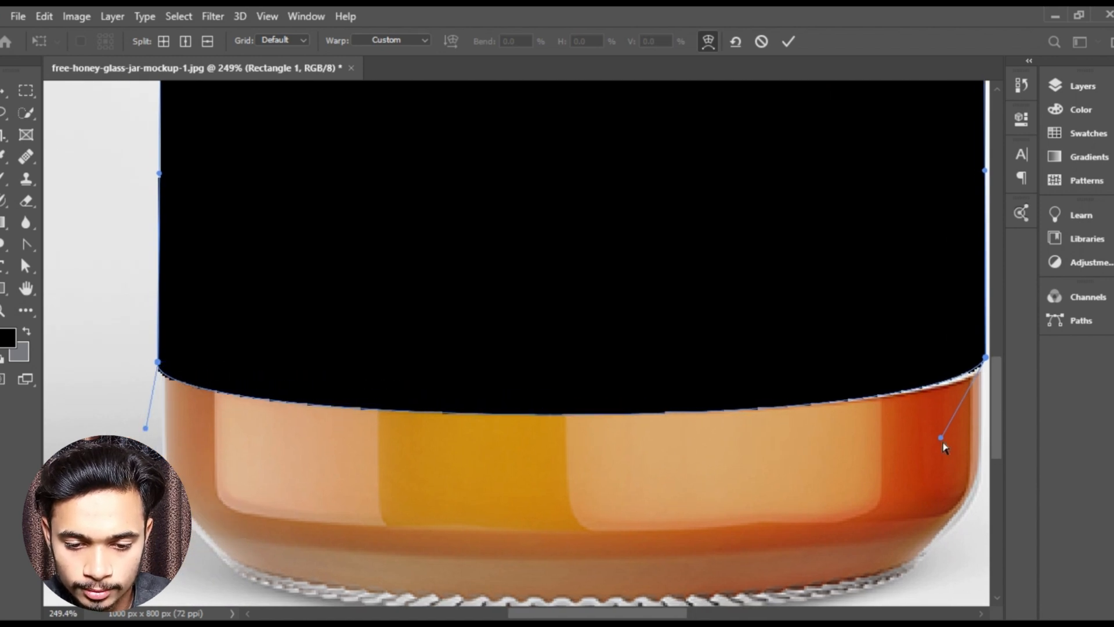
drag(896, 436, 759, 456)
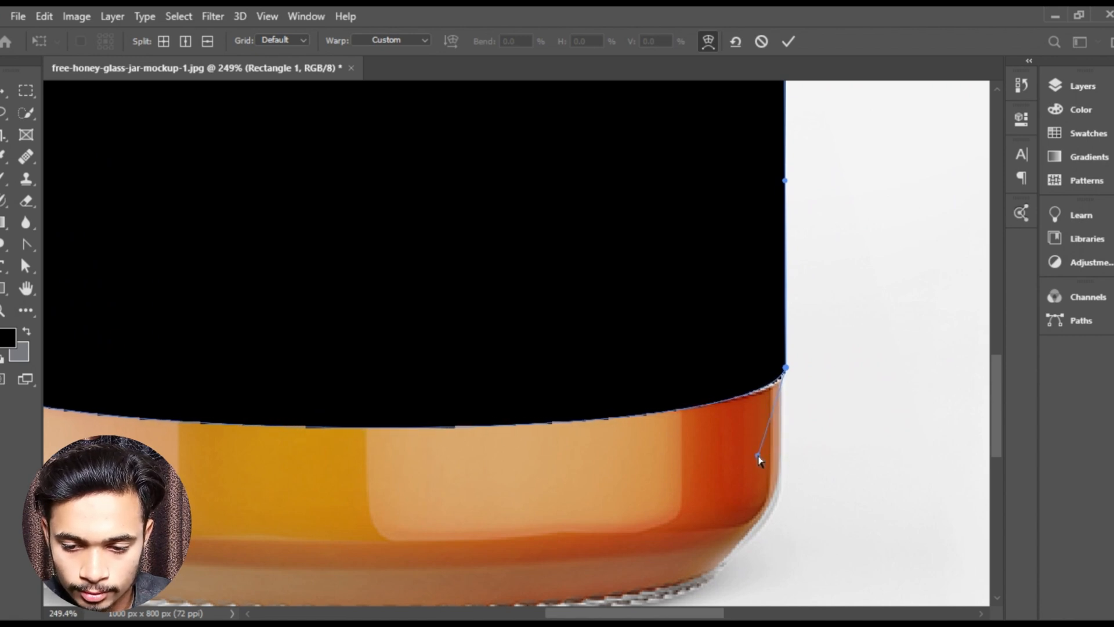
- Warp the rectangle's upper edge into a slight downward curve across the jar and apply the transform
scroll(562, 400, down, 4)
drag(438, 354, 485, 557)
drag(443, 203, 484, 379)
scroll(445, 358, up, 5)
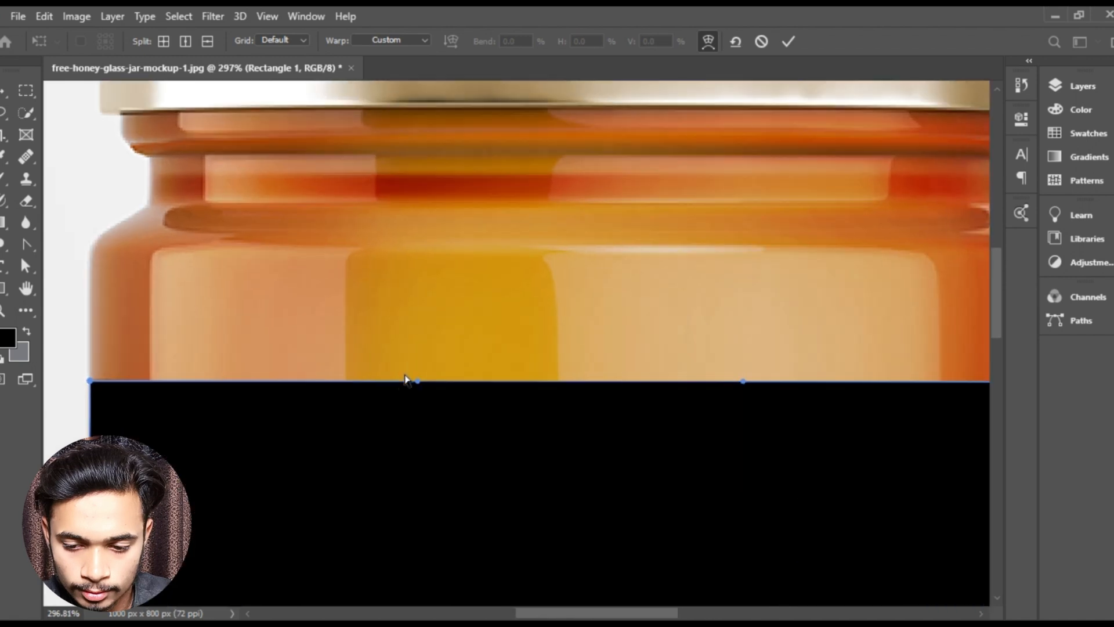
drag(405, 387, 439, 318)
drag(653, 296, 540, 295)
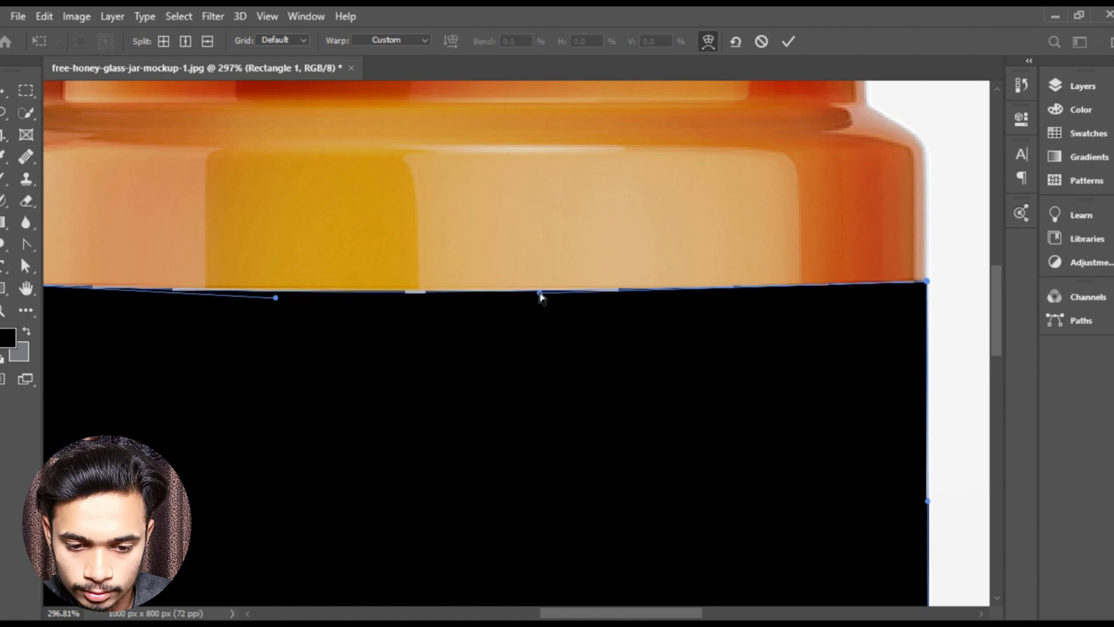
click(788, 42)
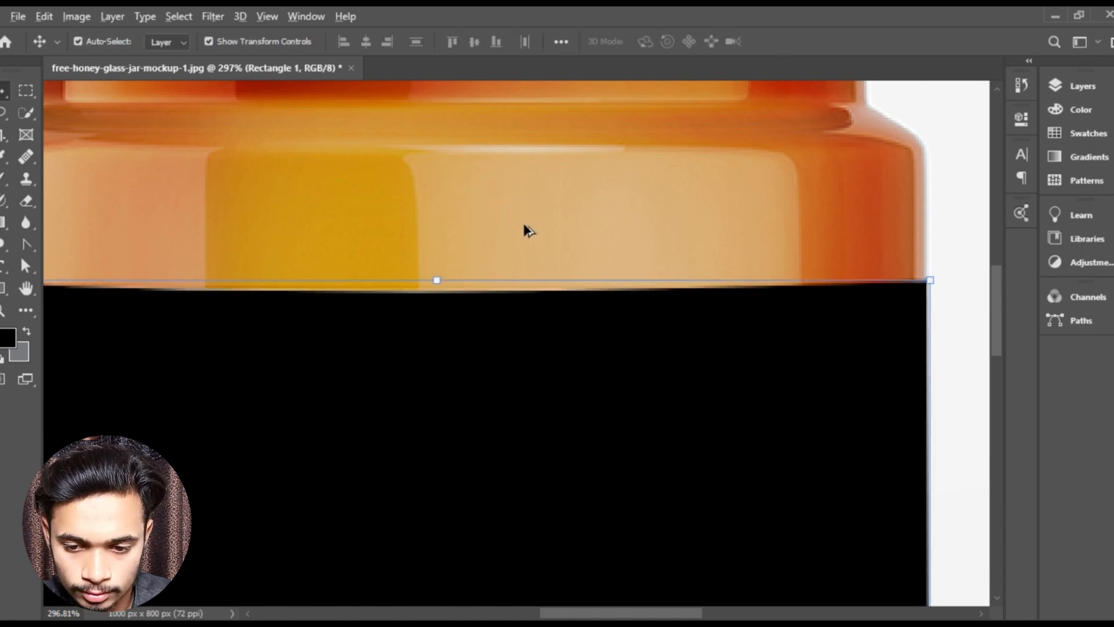
- Duplicate the Rectangle 1 smart-object layer and deselect all layers
scroll(524, 230, down, 5)
scroll(524, 230, down, 2)
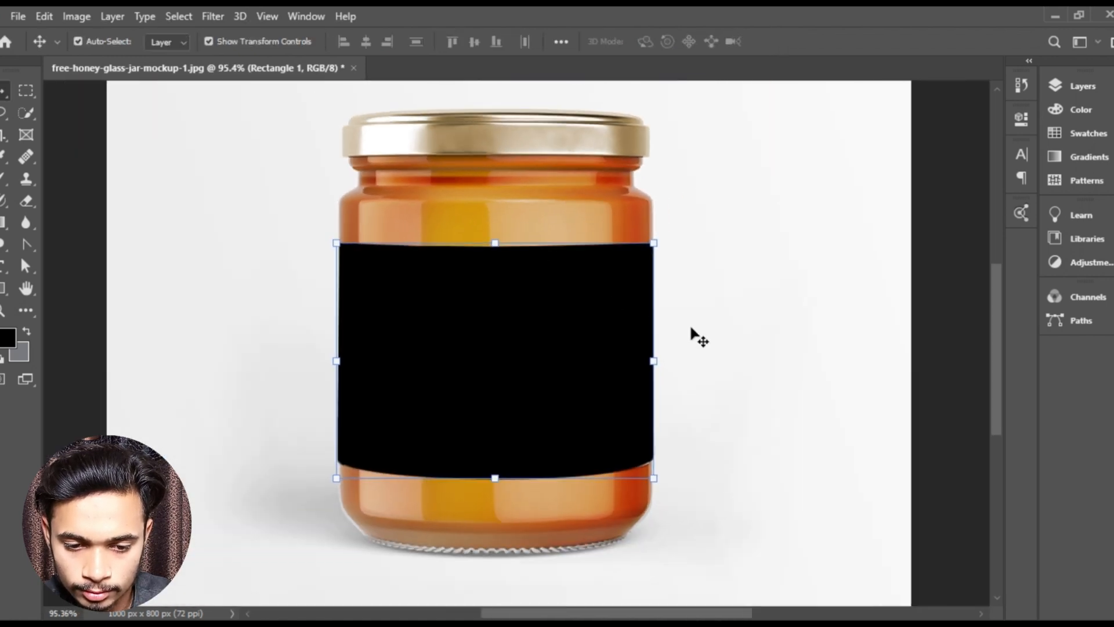
drag(682, 371, 656, 351)
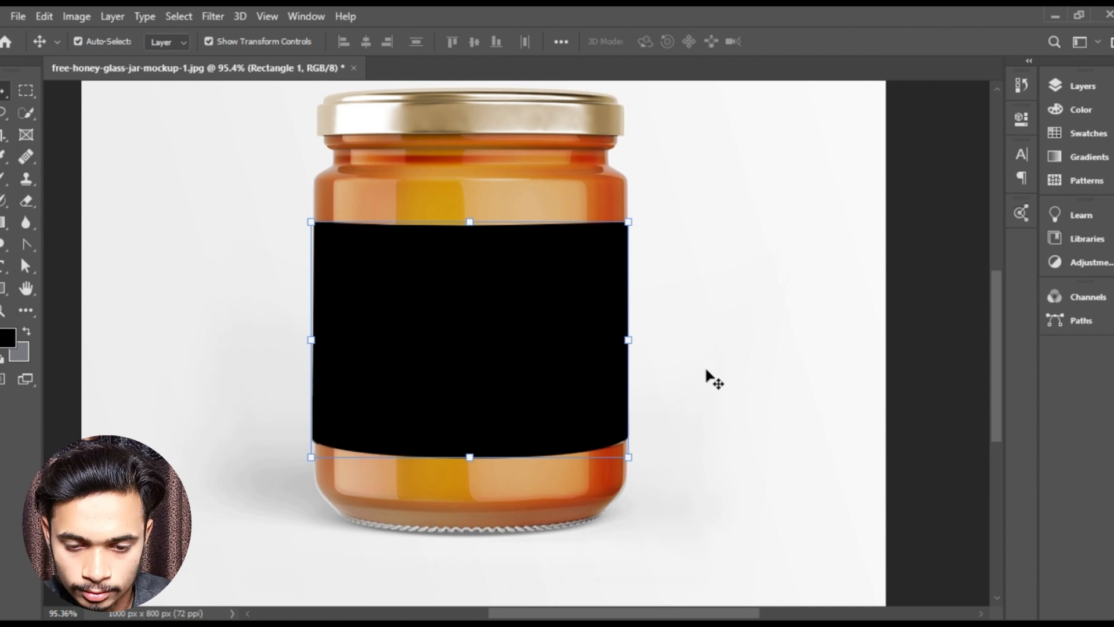
click(1080, 86)
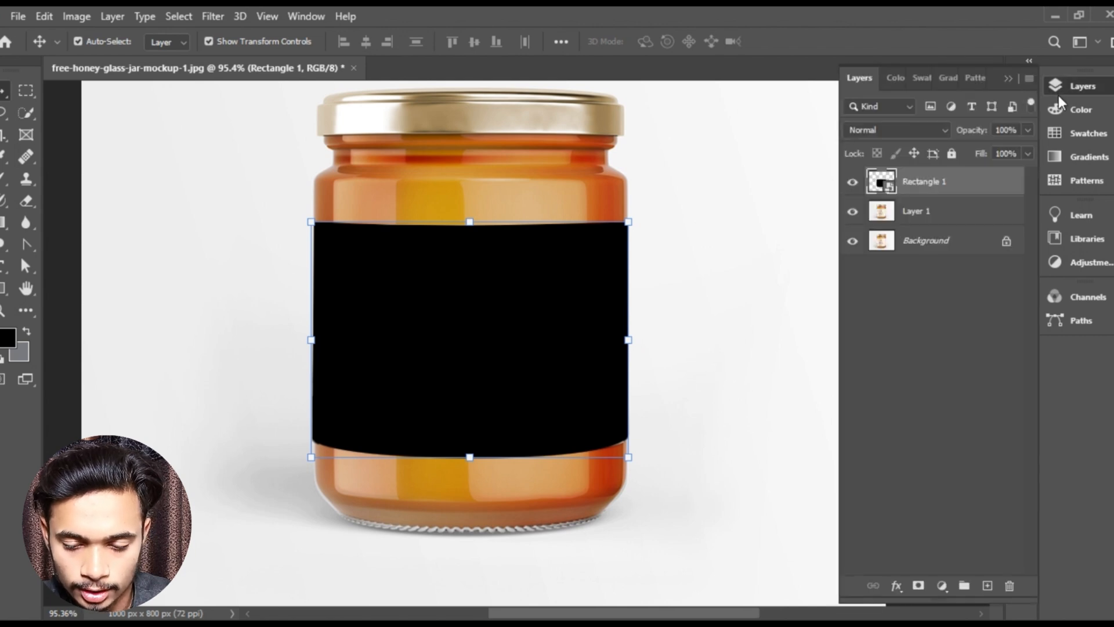
key(ctrl+j)
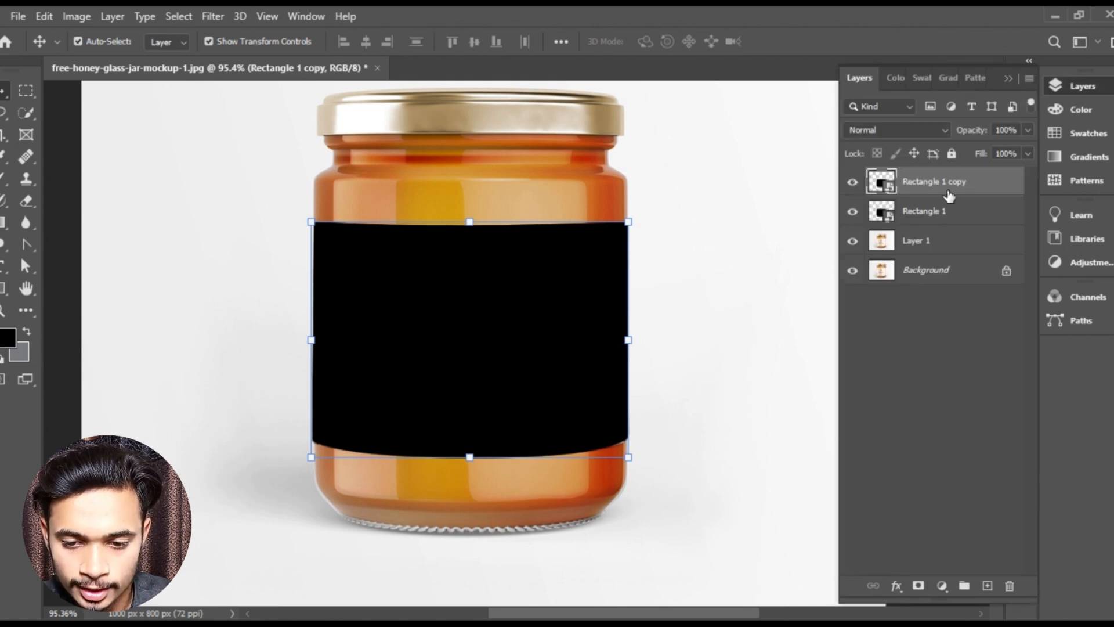
click(947, 293)
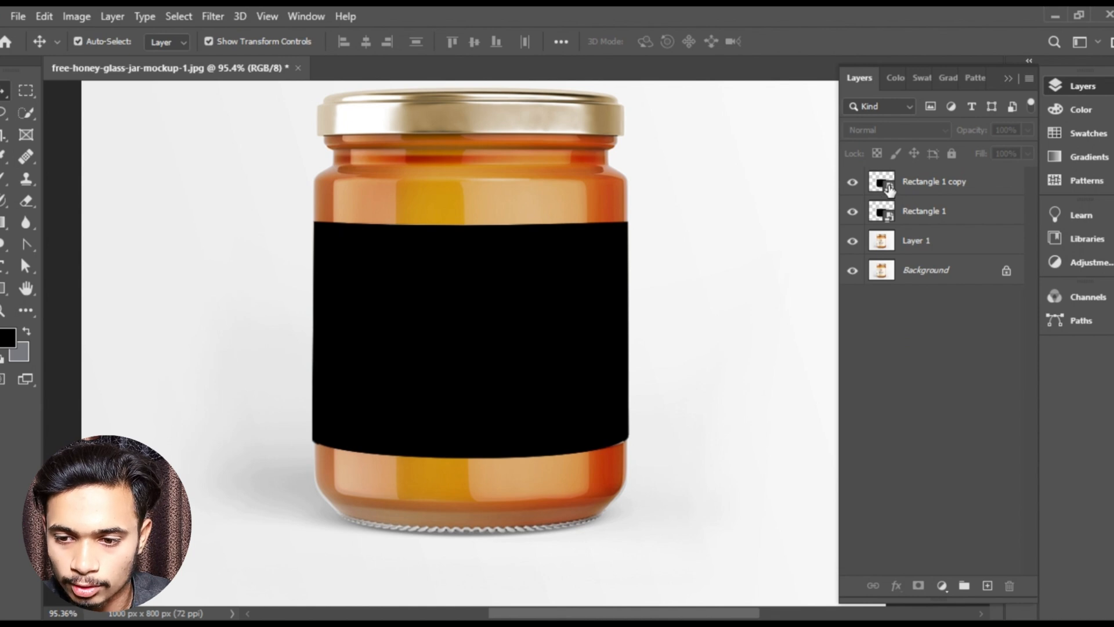
- Open the contents of the Rectangle 1 copy smart object and place the teal honey label PNG from File Explorer's recent files
double_click(883, 183)
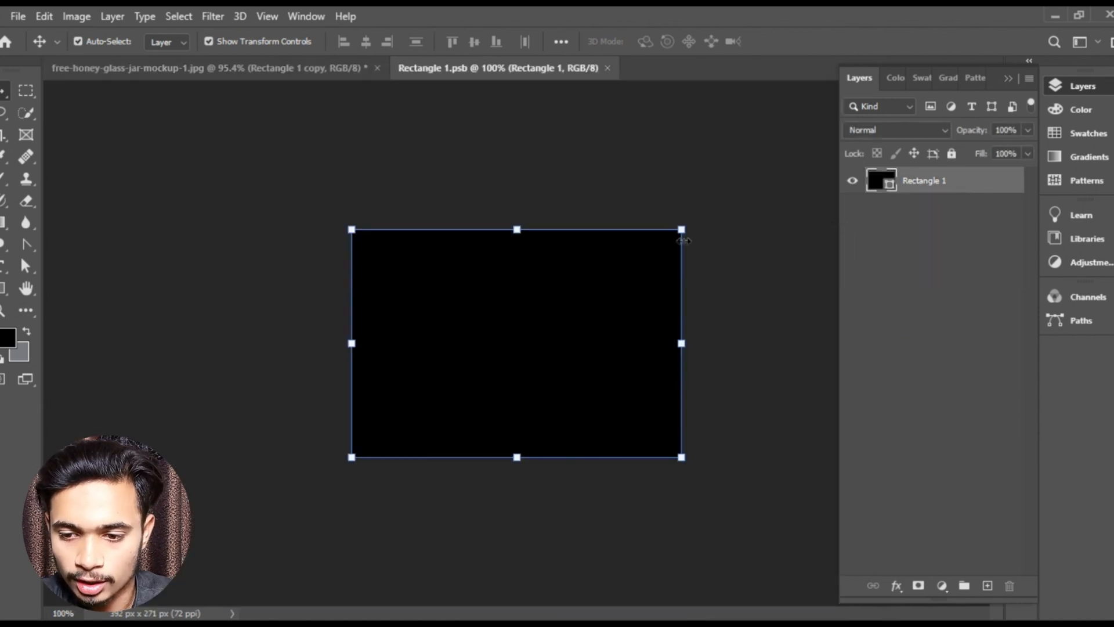
scroll(616, 334, up, 2)
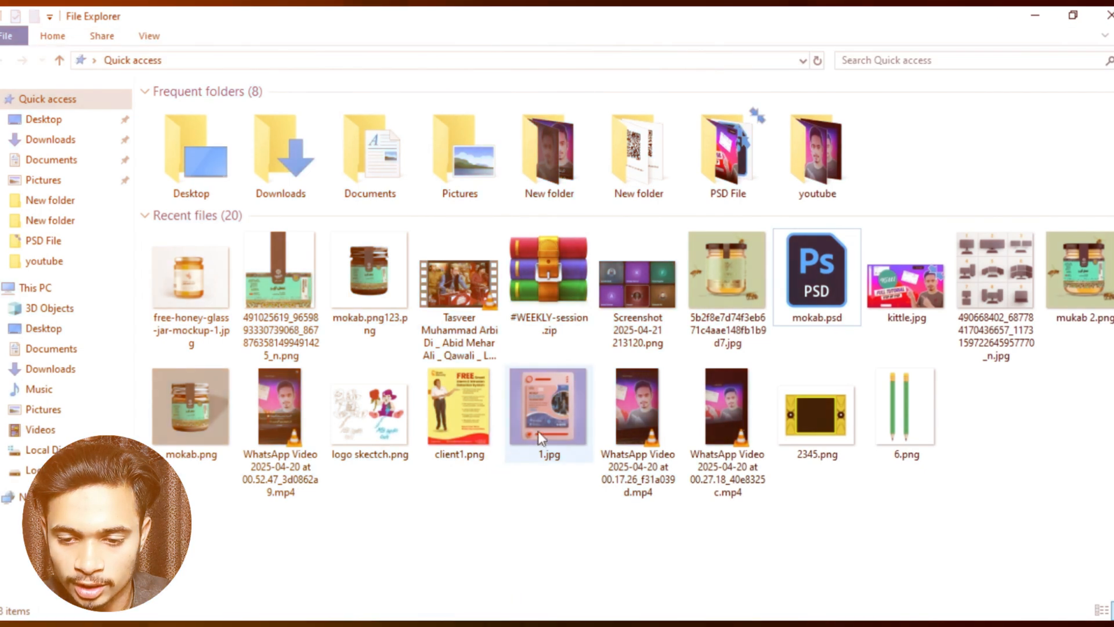
drag(244, 299, 450, 403)
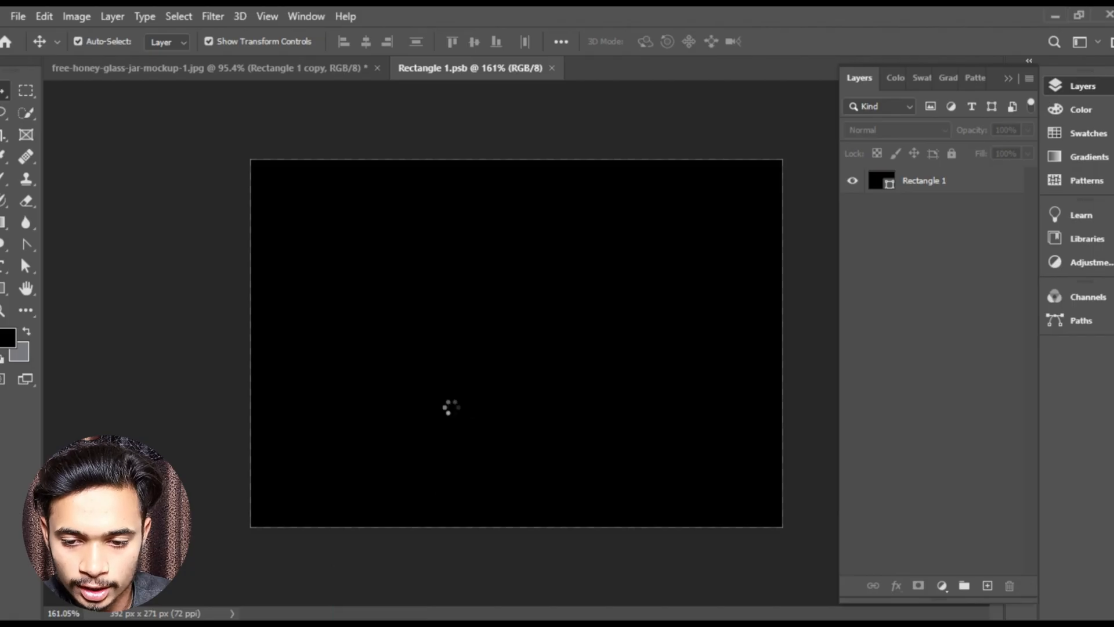
- Enlarge the placed label image to about 76% so its main panel covers the black rectangle, and apply the placement
scroll(514, 360, down, 5)
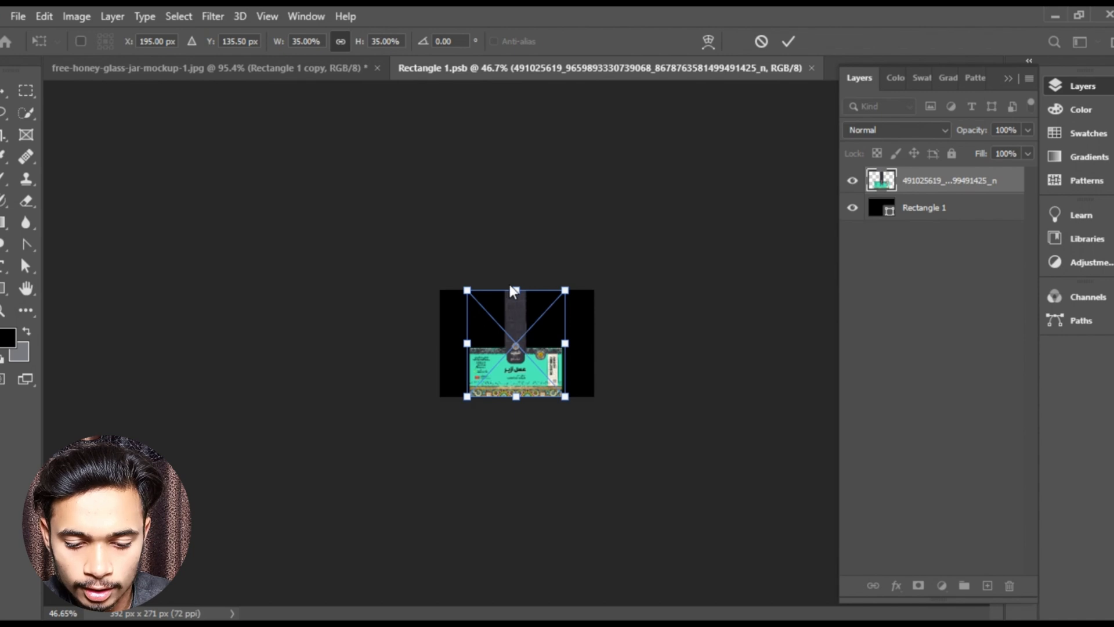
drag(516, 249, 427, 159)
scroll(607, 310, up, 5)
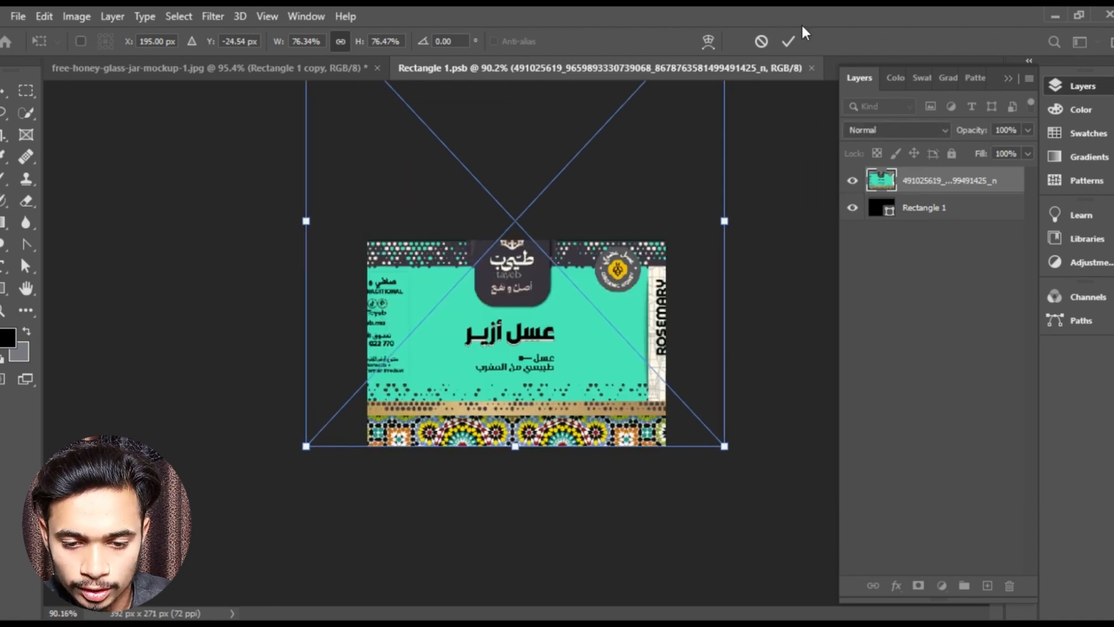
click(788, 39)
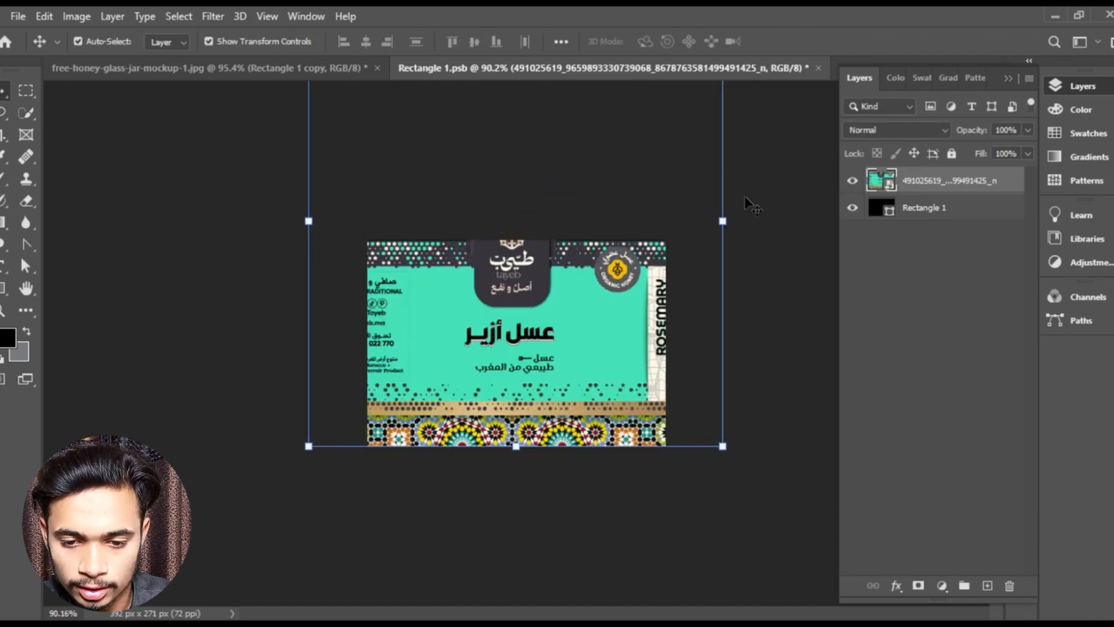
- Save the smart object's contents, return to the honey jar document and fit the whole mockup in view
key(ctrl+s)
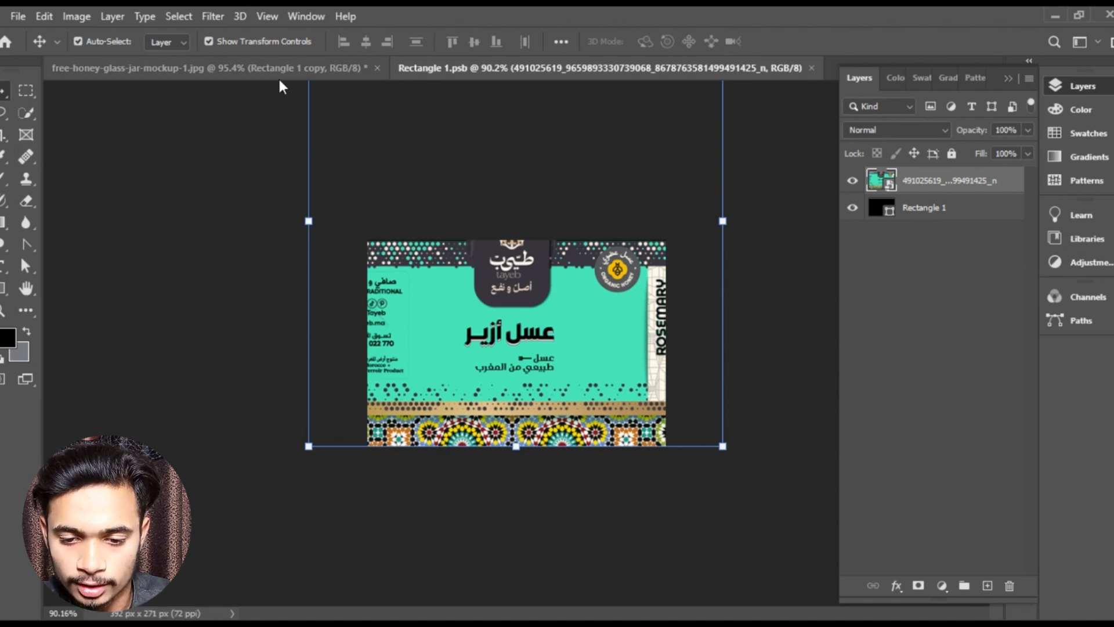
click(241, 71)
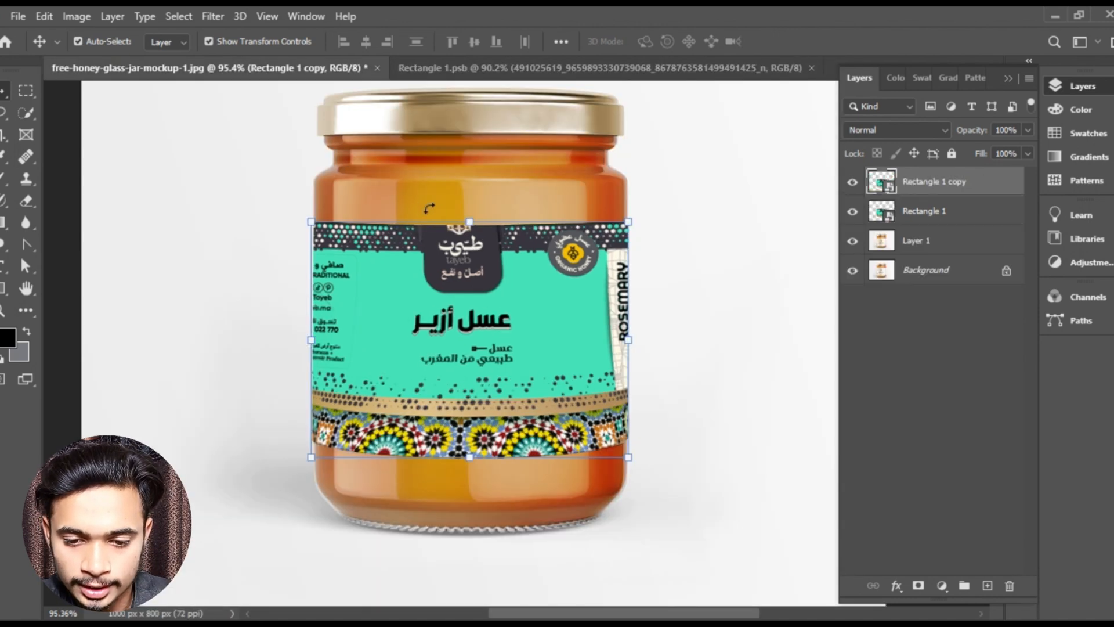
click(702, 282)
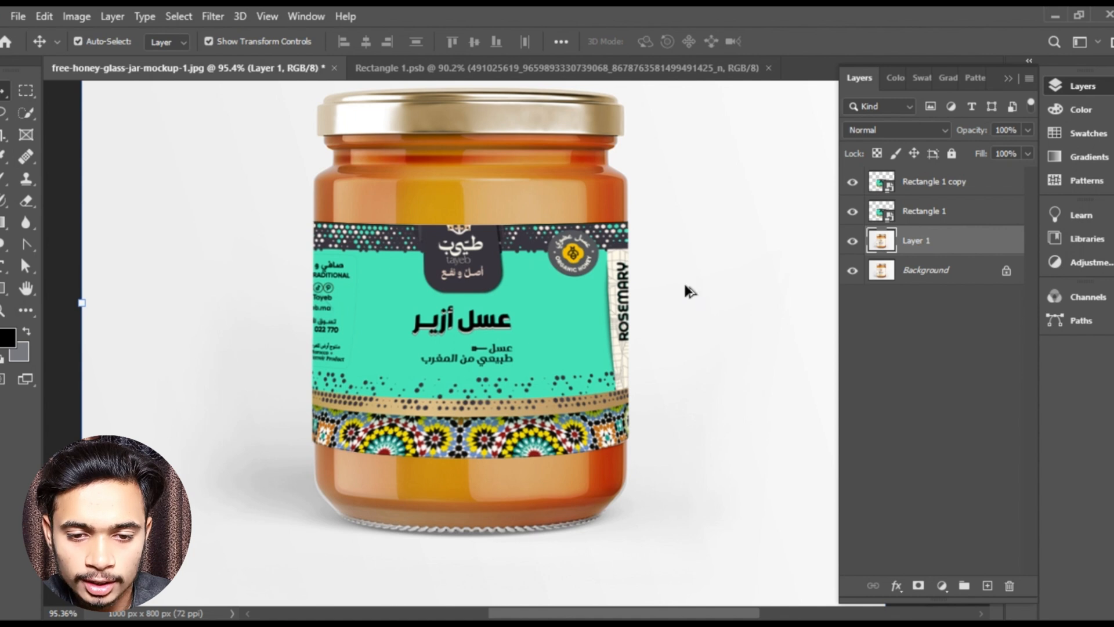
key(ctrl+0)
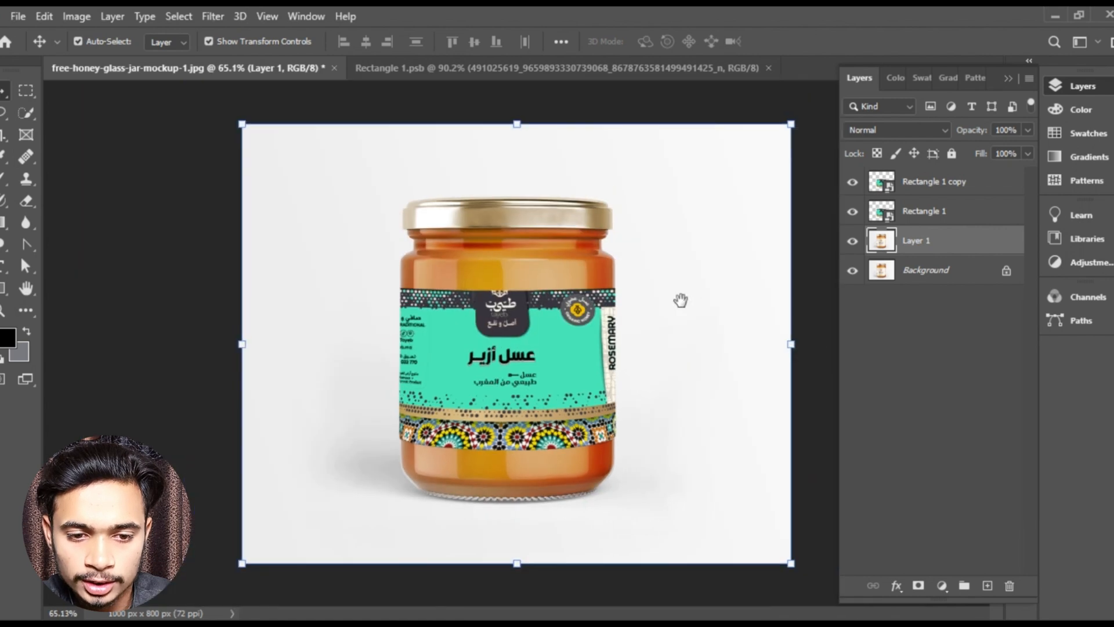
- Set the Rectangle 1 copy layer's blend mode to Multiply after trying Color Burn
click(944, 196)
scroll(556, 345, up, 1)
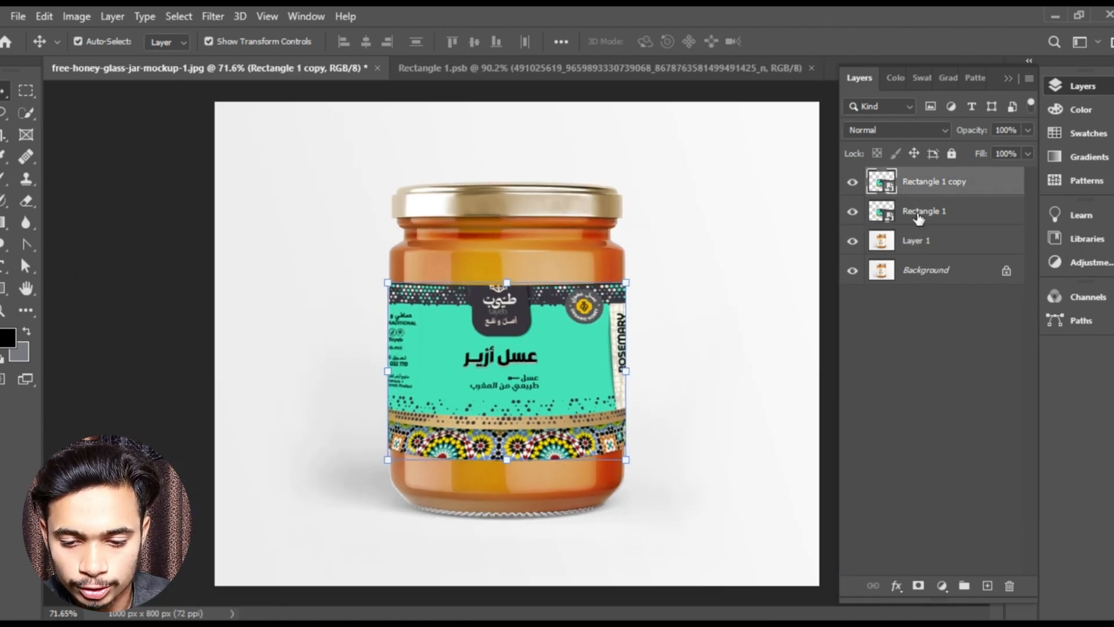
click(937, 131)
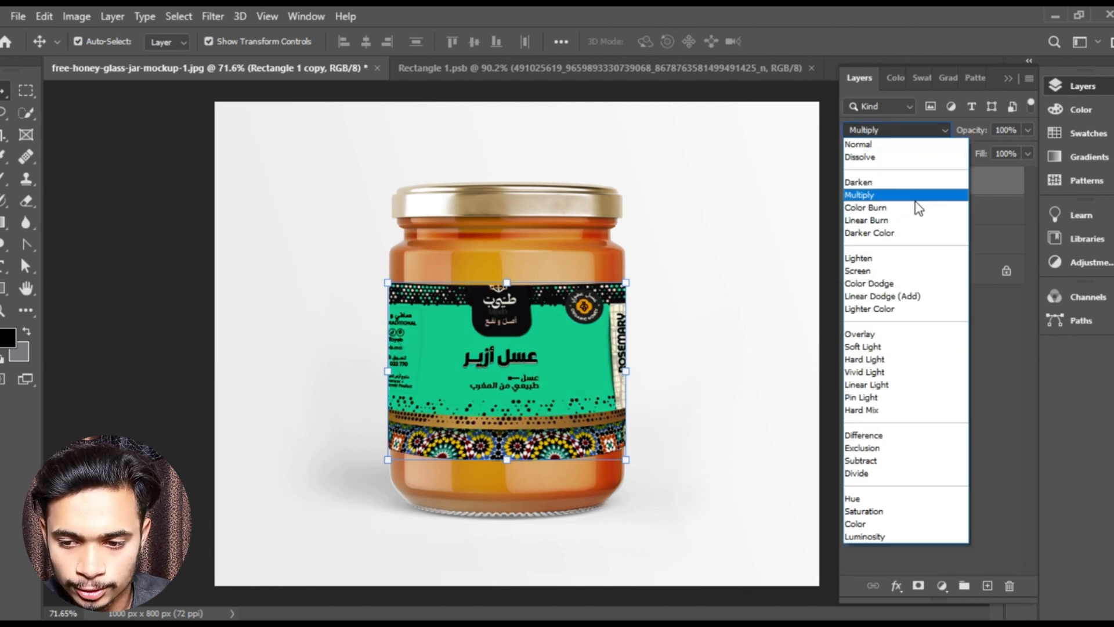
click(916, 208)
click(908, 134)
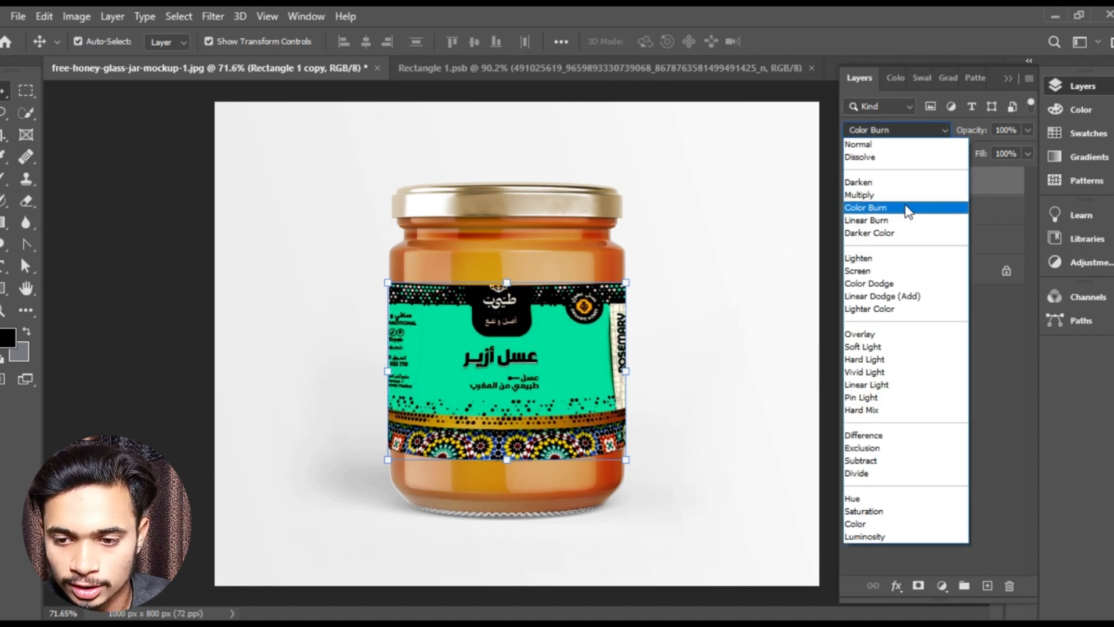
click(912, 207)
click(905, 133)
click(909, 198)
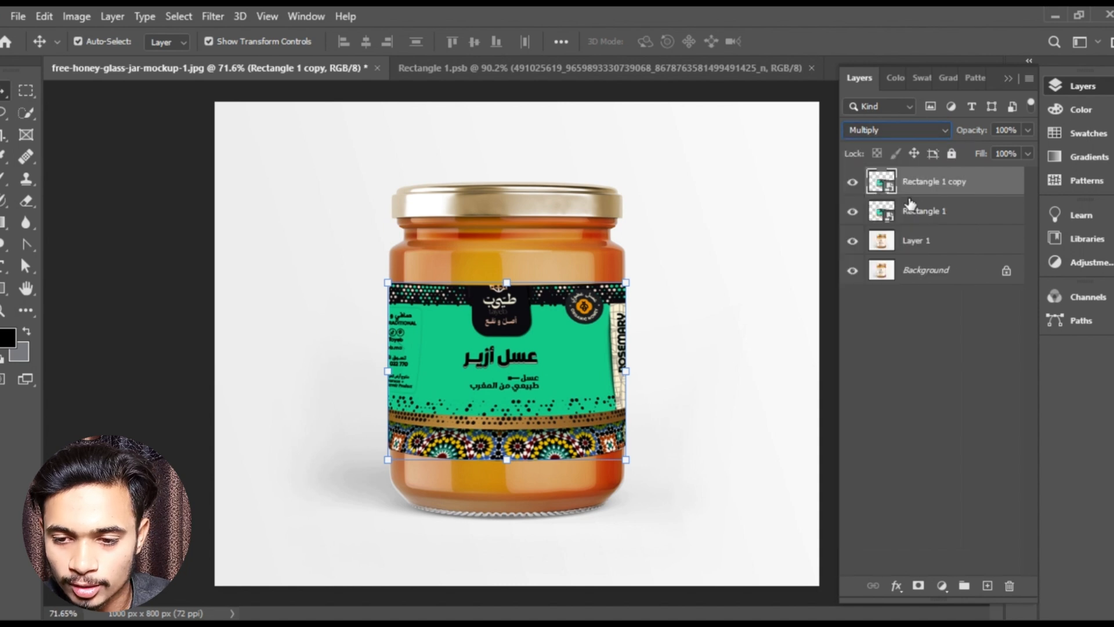
- Deselect all layers, examine the blended label on the jar up close, and show the layer list again
click(1007, 79)
click(888, 255)
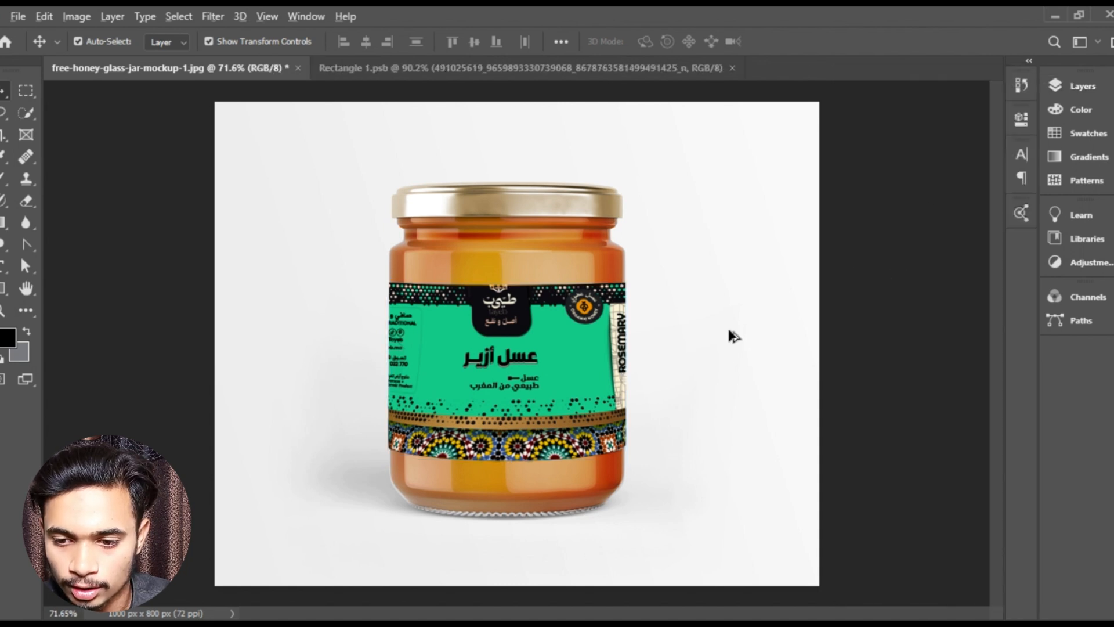
scroll(575, 377, up, 2)
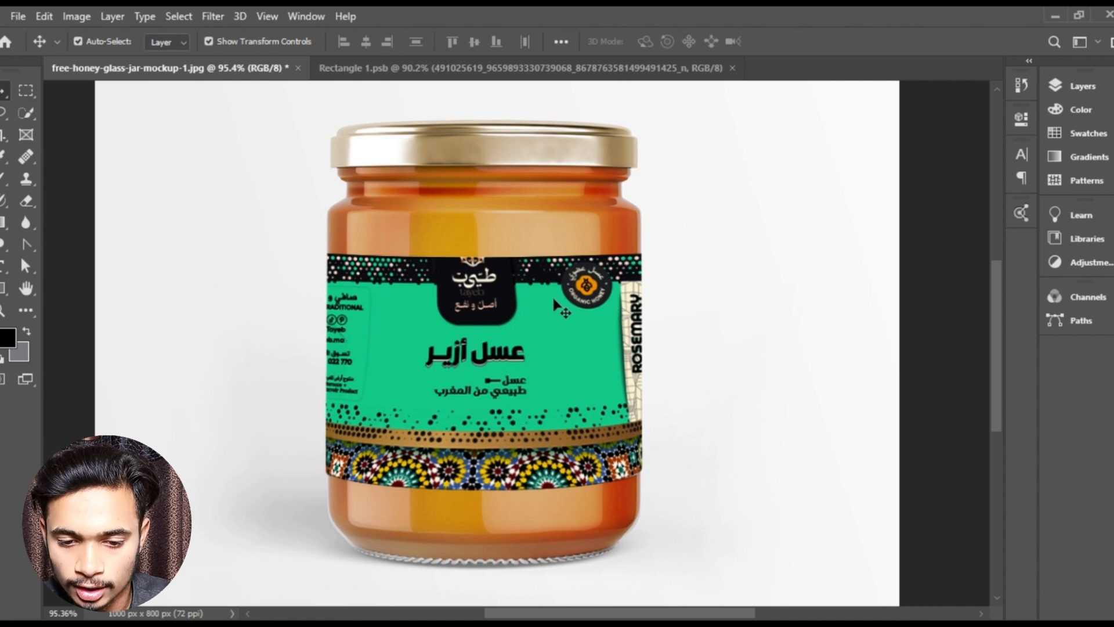
click(1079, 86)
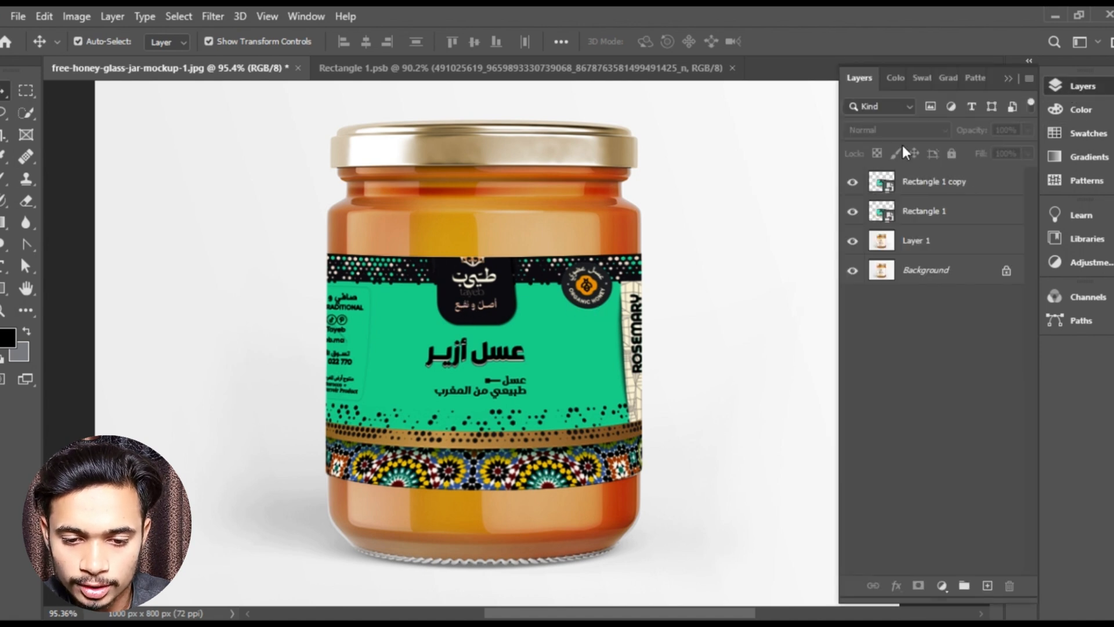
- Try Color Burn on the Rectangle 1 copy layer and return its blend mode to Multiply
click(888, 108)
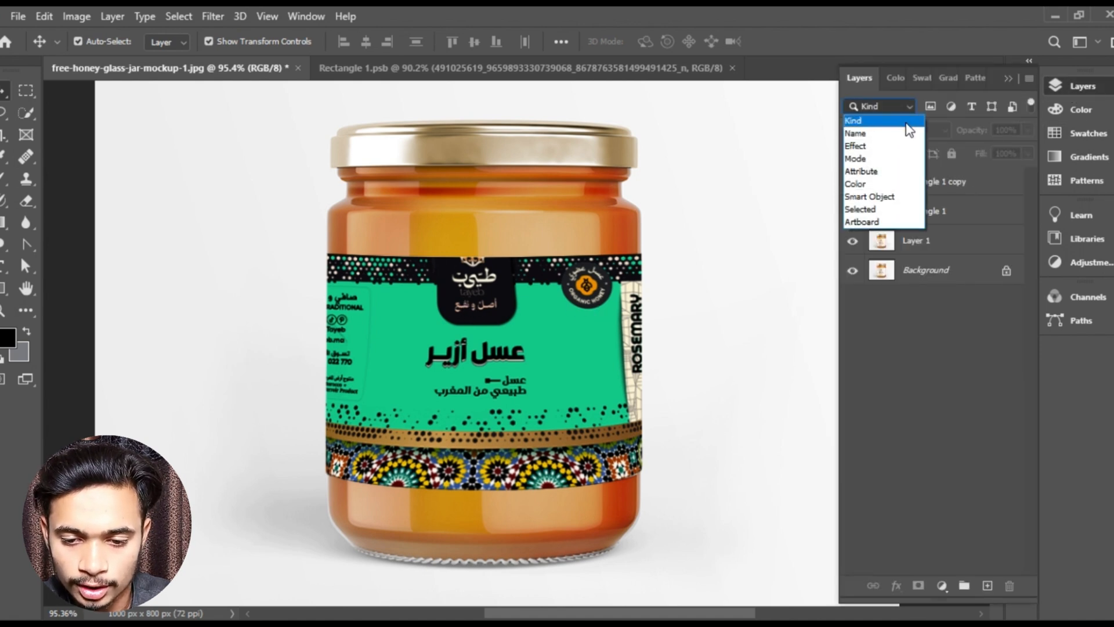
click(938, 148)
click(929, 182)
click(903, 125)
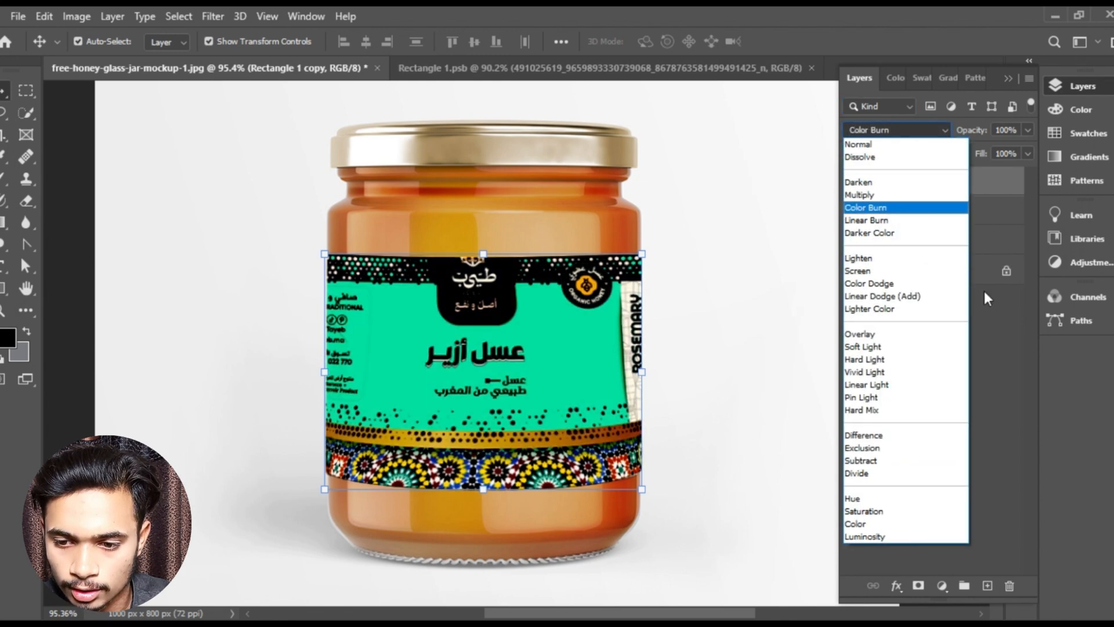
click(985, 292)
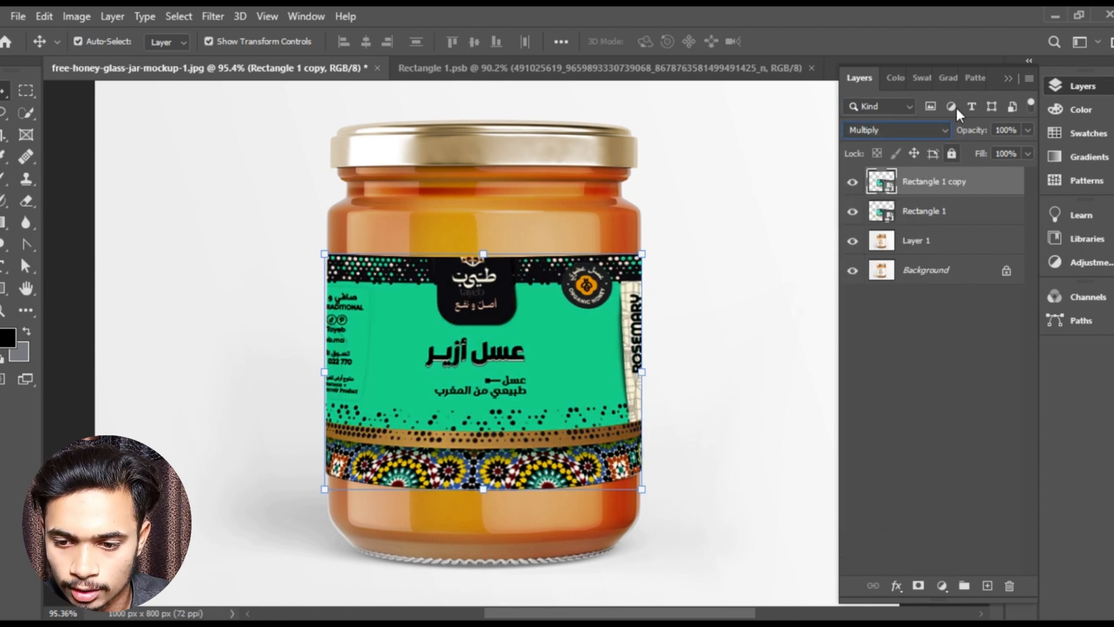
- Deselect all layers and examine the label, its upper edge and the jar lid up close
click(1008, 79)
click(766, 242)
key(ctrl+0)
click(885, 267)
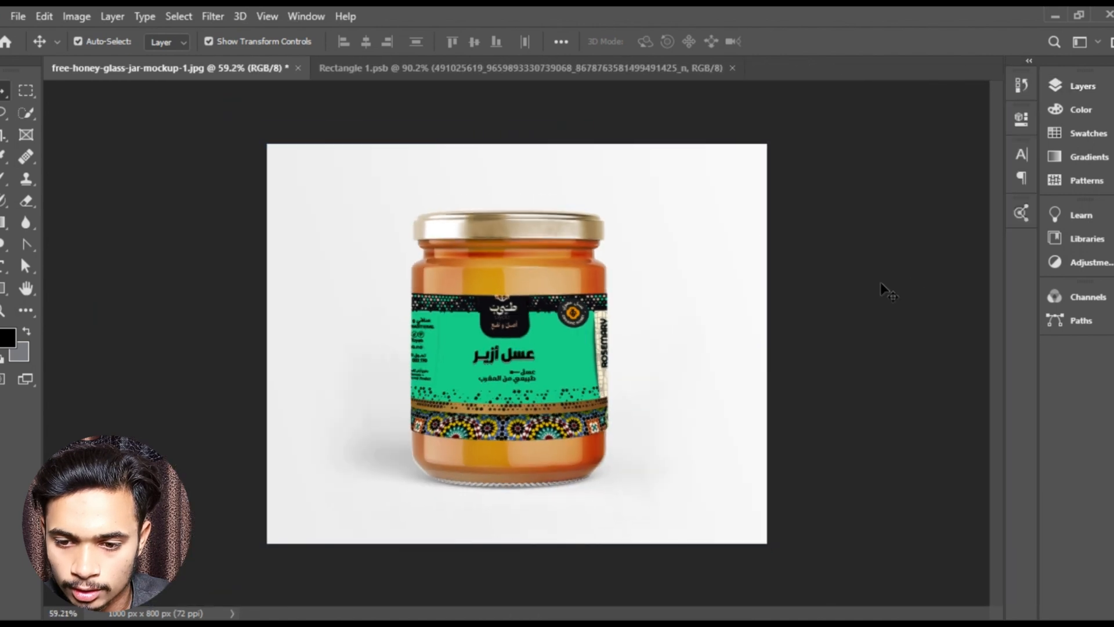
scroll(845, 313, up, 2)
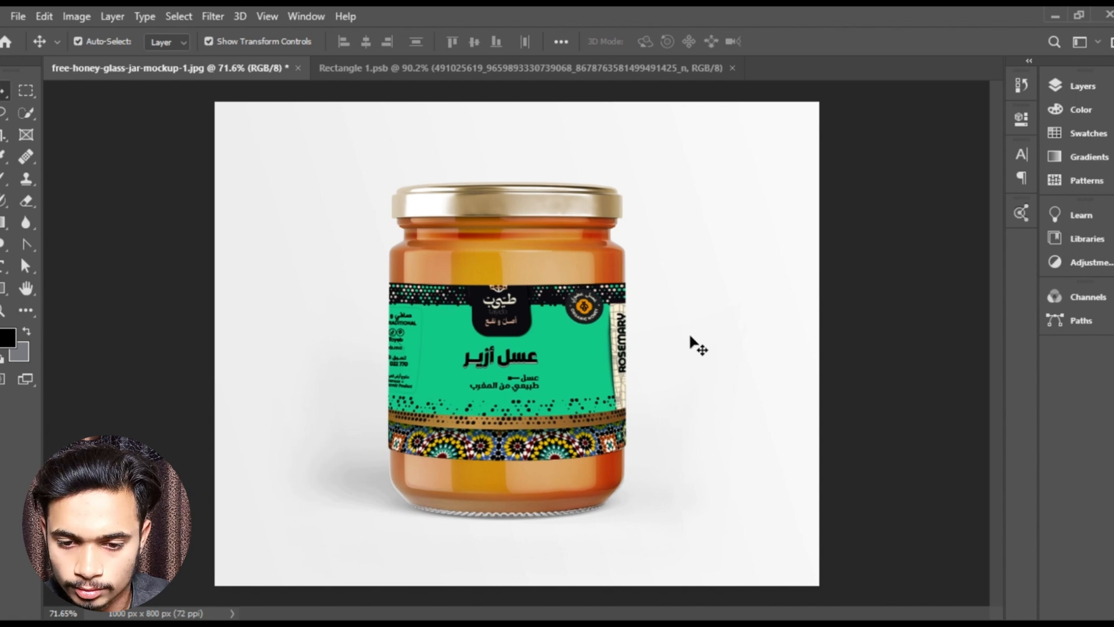
scroll(738, 346, up, 3)
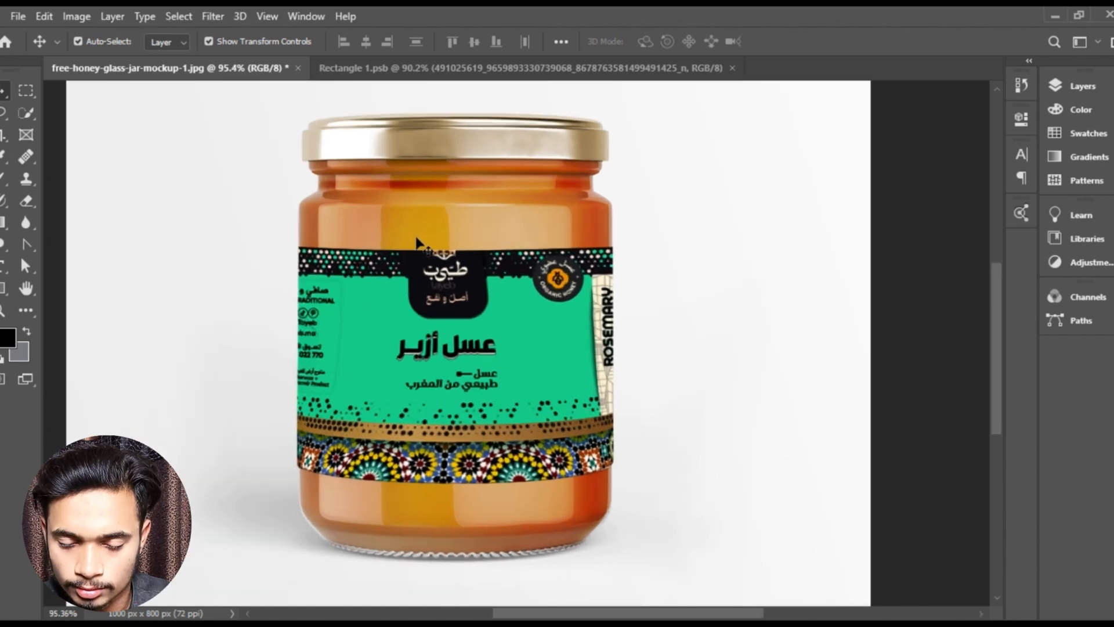
scroll(430, 247, up, 5)
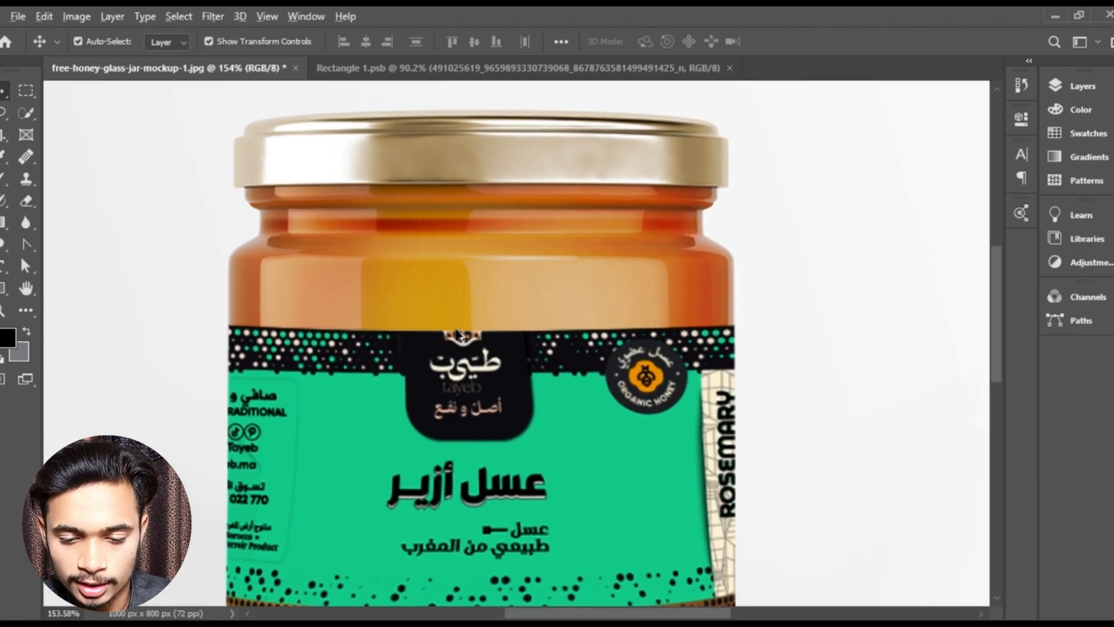
scroll(458, 334, down, 2)
scroll(467, 349, up, 4)
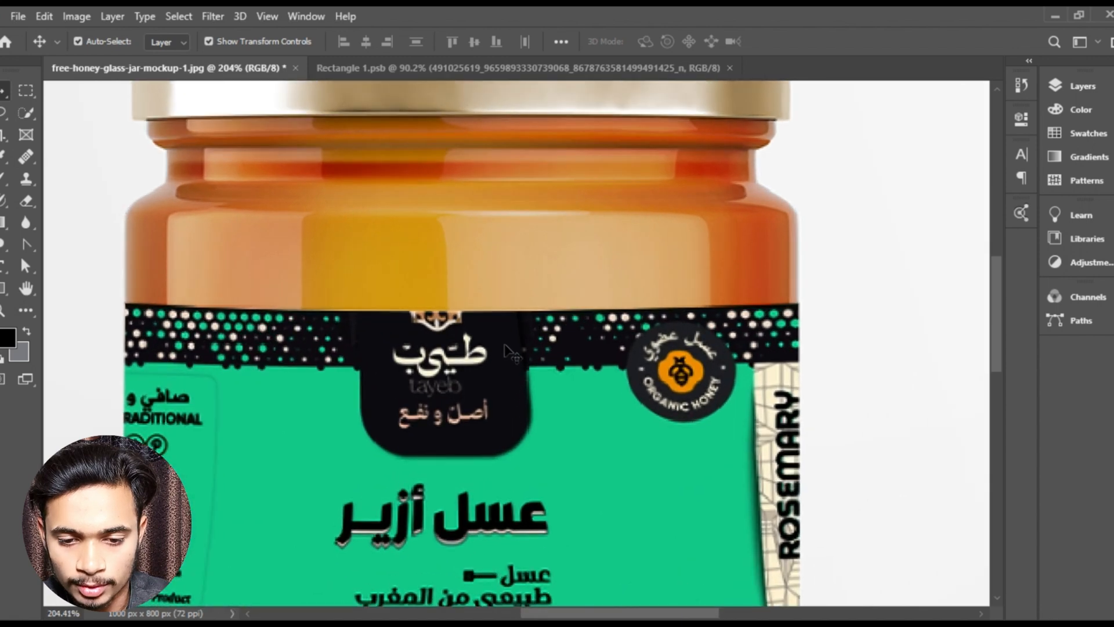
drag(411, 237, 430, 334)
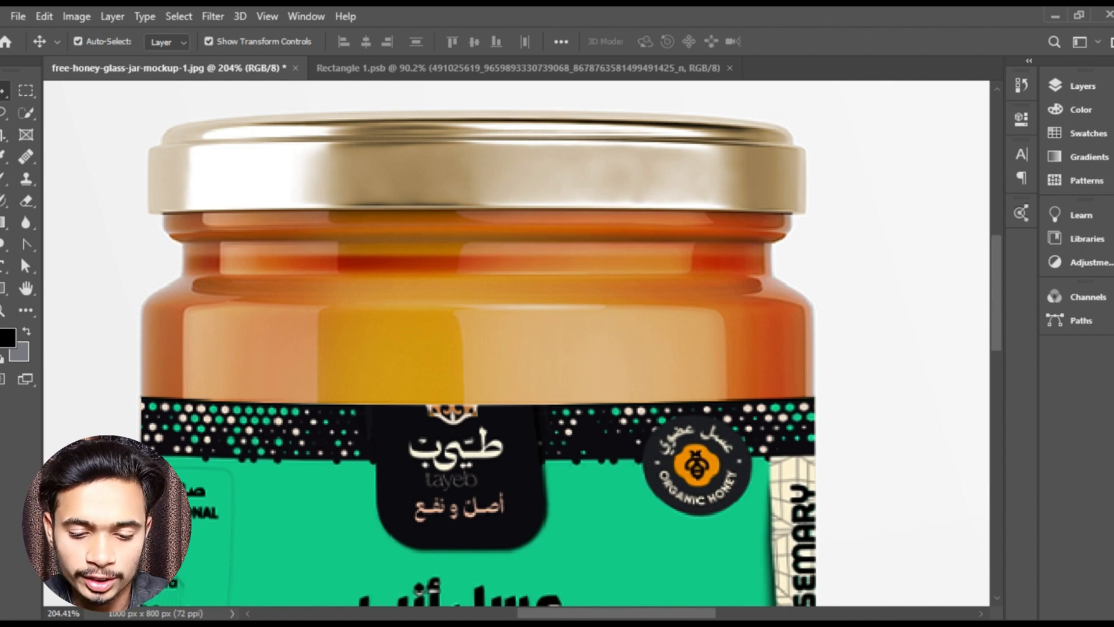
- Place the label image file into the honey jar document as a new layer at 100% scale and apply the placement
key(alt+Tab)
drag(275, 280, 390, 406)
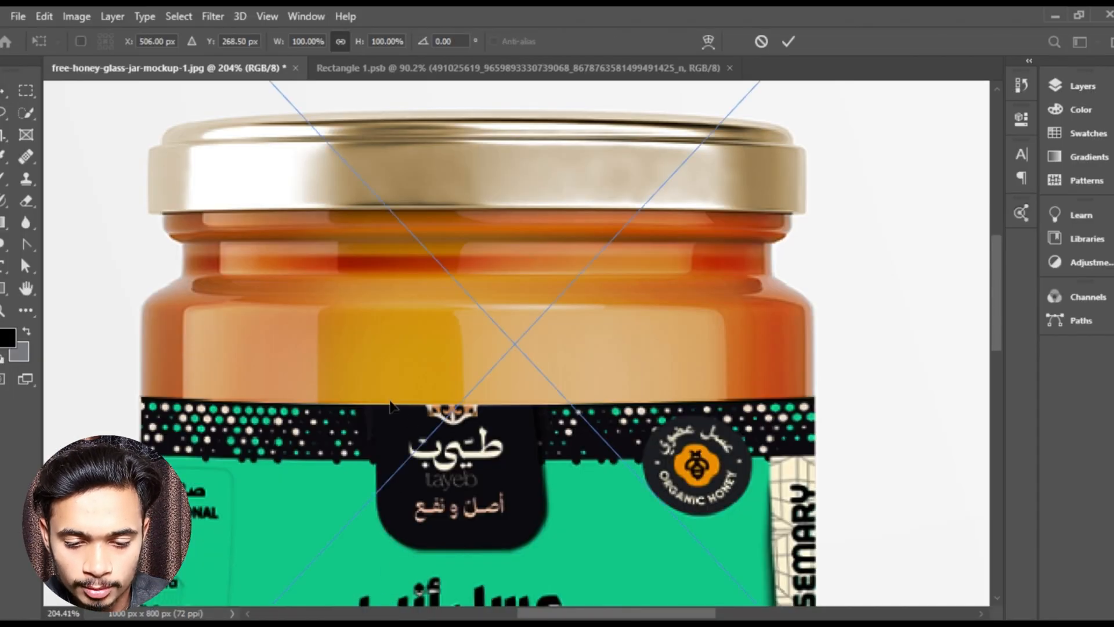
scroll(420, 376, down, 6)
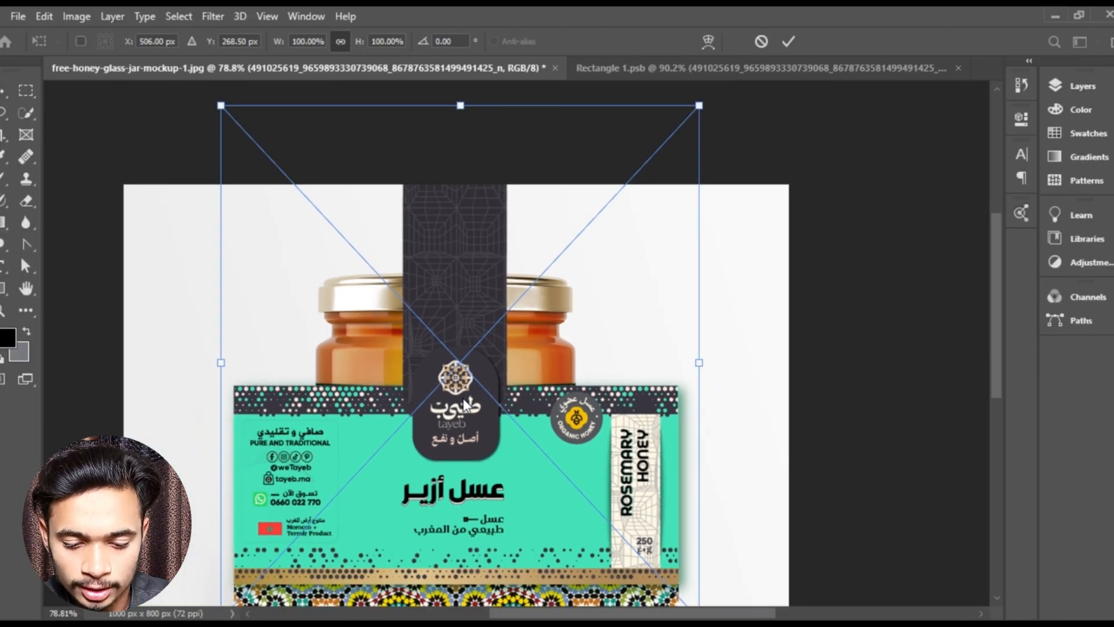
click(793, 43)
scroll(528, 337, down, 2)
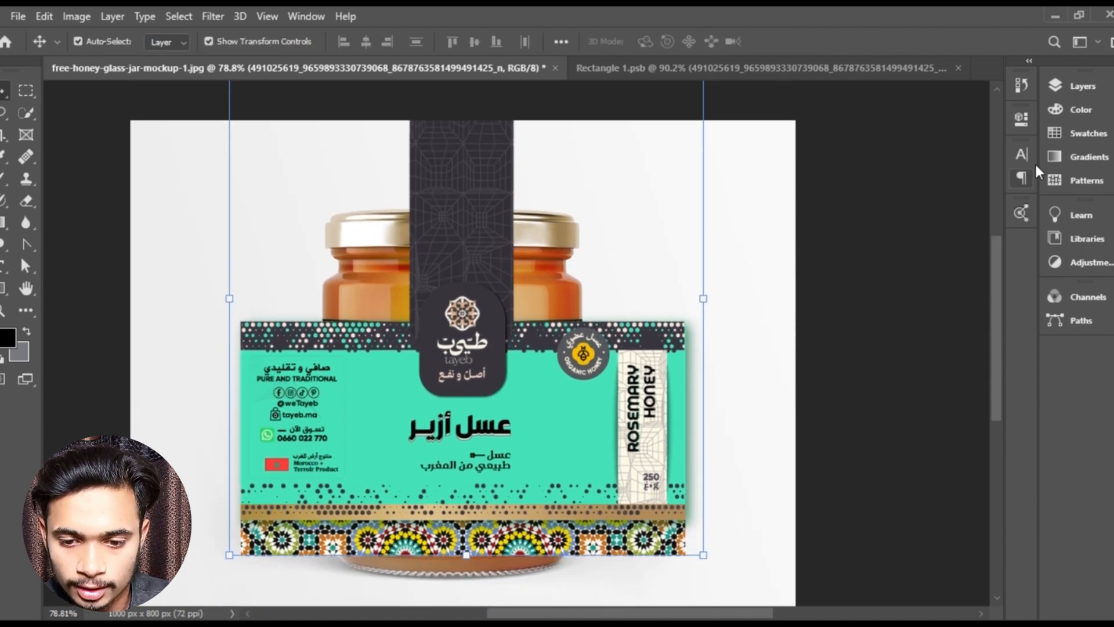
- Add a layer mask to the newly placed label image layer
click(1080, 87)
click(918, 586)
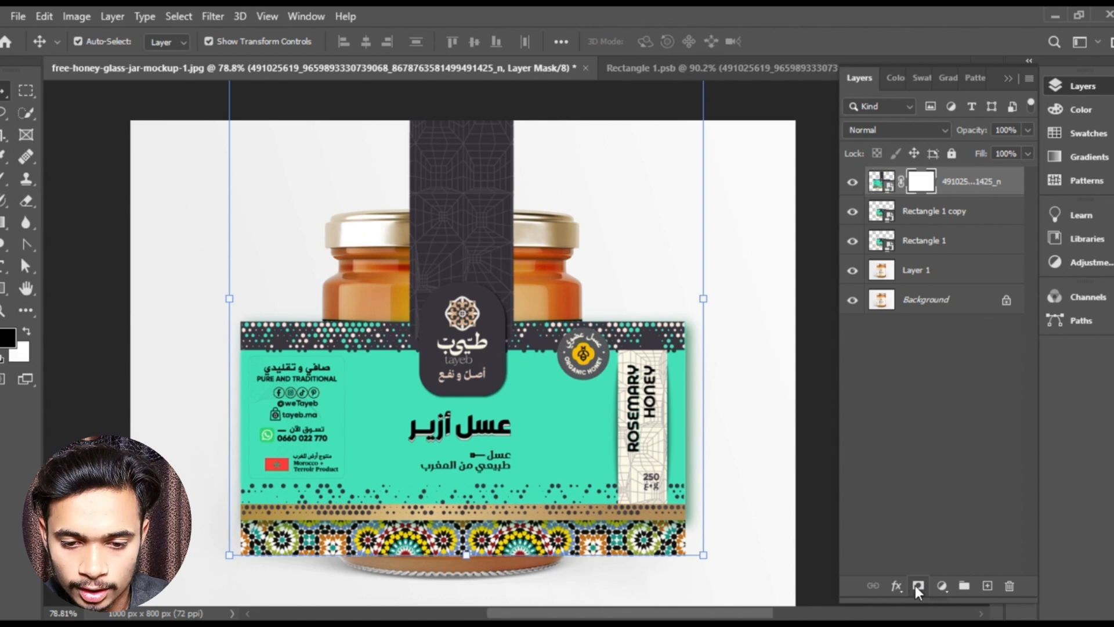
click(1000, 77)
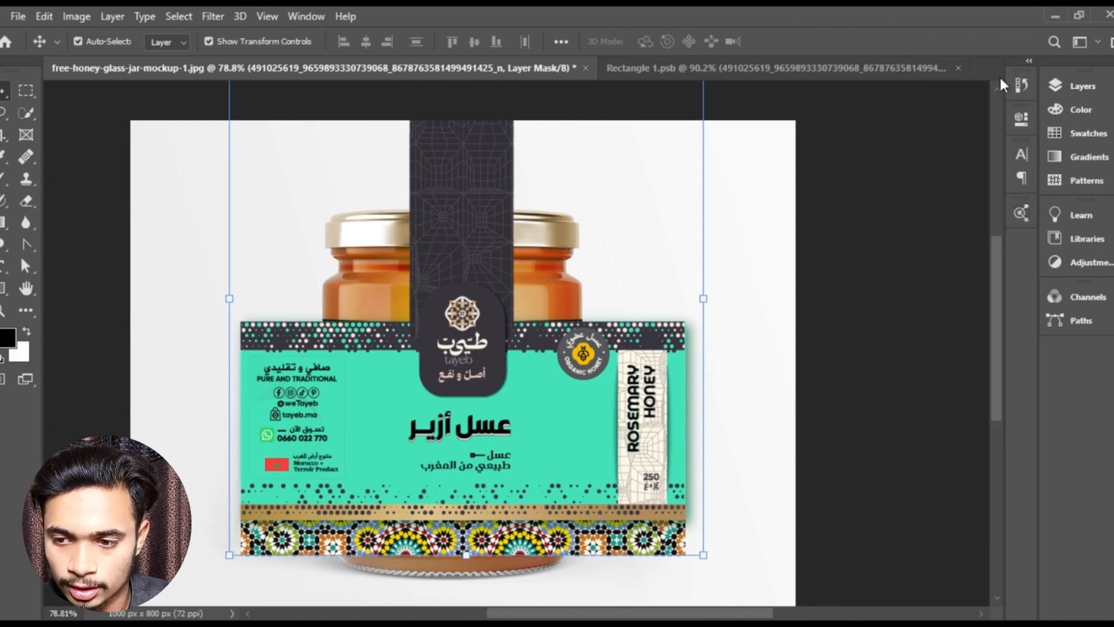
- Hide the placed label around the central dark logo tab by painting its mask in black with a 125 px brush
click(3, 180)
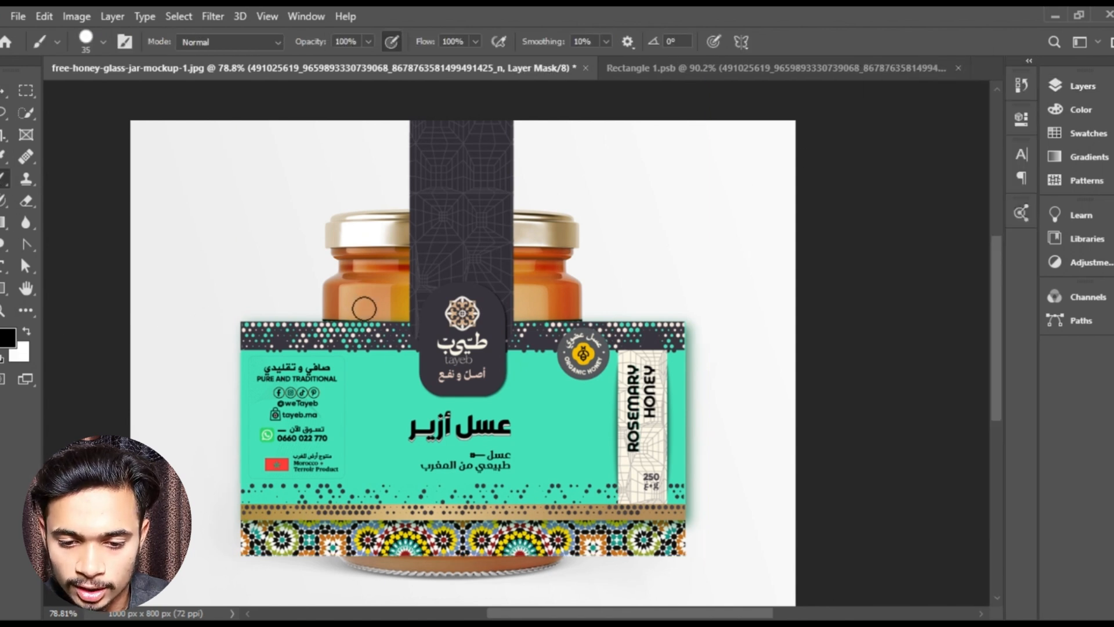
scroll(368, 367, up, 3)
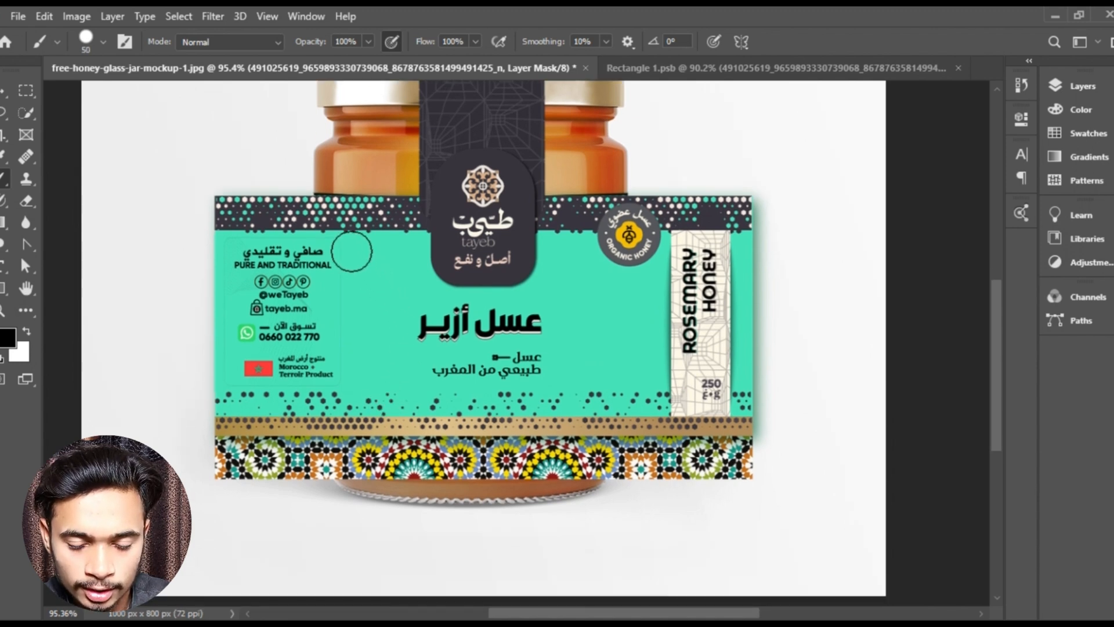
key(bracketright)
key(bracketright)
mouse_move(233, 187)
mouse_down()
mouse_move(248, 456)
mouse_move(305, 178)
mouse_move(350, 484)
mouse_move(335, 432)
mouse_move(307, 501)
mouse_move(593, 467)
mouse_move(722, 467)
mouse_move(768, 310)
mouse_move(760, 194)
mouse_move(717, 466)
mouse_move(674, 188)
mouse_move(626, 460)
mouse_move(617, 209)
mouse_move(585, 351)
mouse_move(447, 385)
mouse_move(370, 358)
mouse_move(448, 369)
mouse_move(377, 338)
mouse_move(377, 216)
mouse_move(374, 265)
mouse_move(396, 310)
mouse_move(531, 369)
mouse_move(594, 281)
mouse_move(601, 223)
mouse_up()
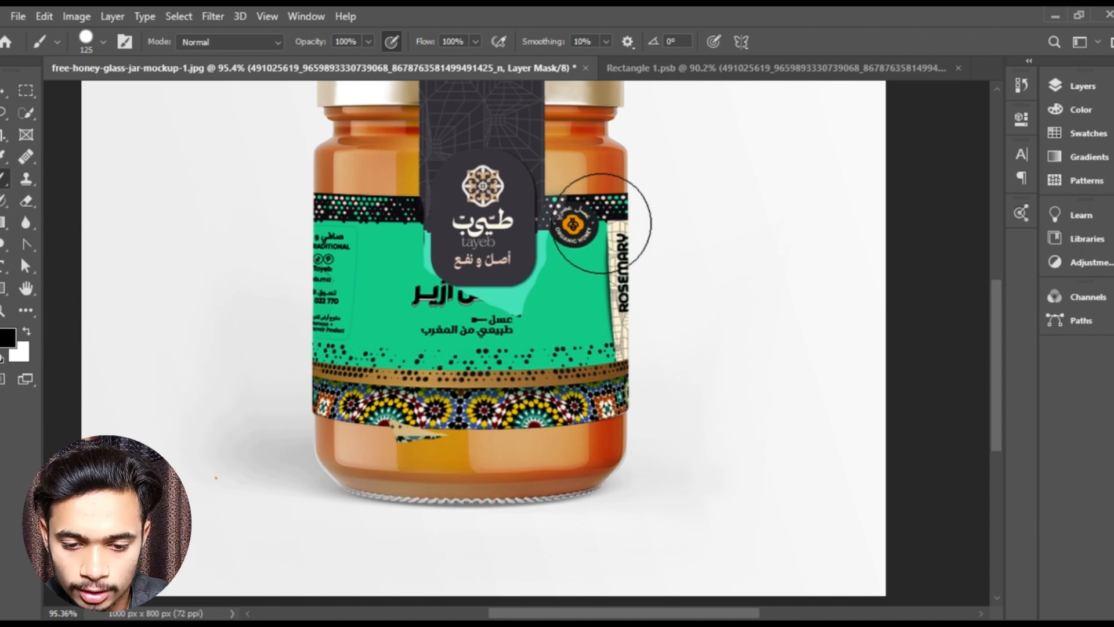
- Trim the excess light green around the logo tab's lower-right corner on the layer mask
scroll(547, 372, up, 5)
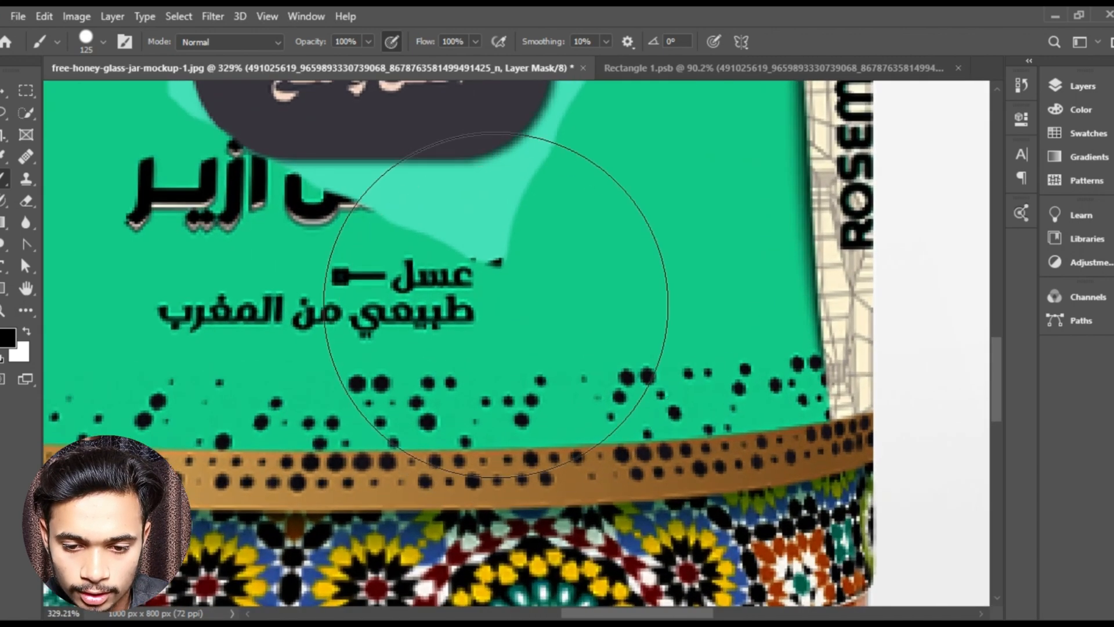
mouse_move(496, 305)
mouse_down()
mouse_move(504, 330)
mouse_move(465, 341)
mouse_move(313, 334)
mouse_move(395, 334)
mouse_up()
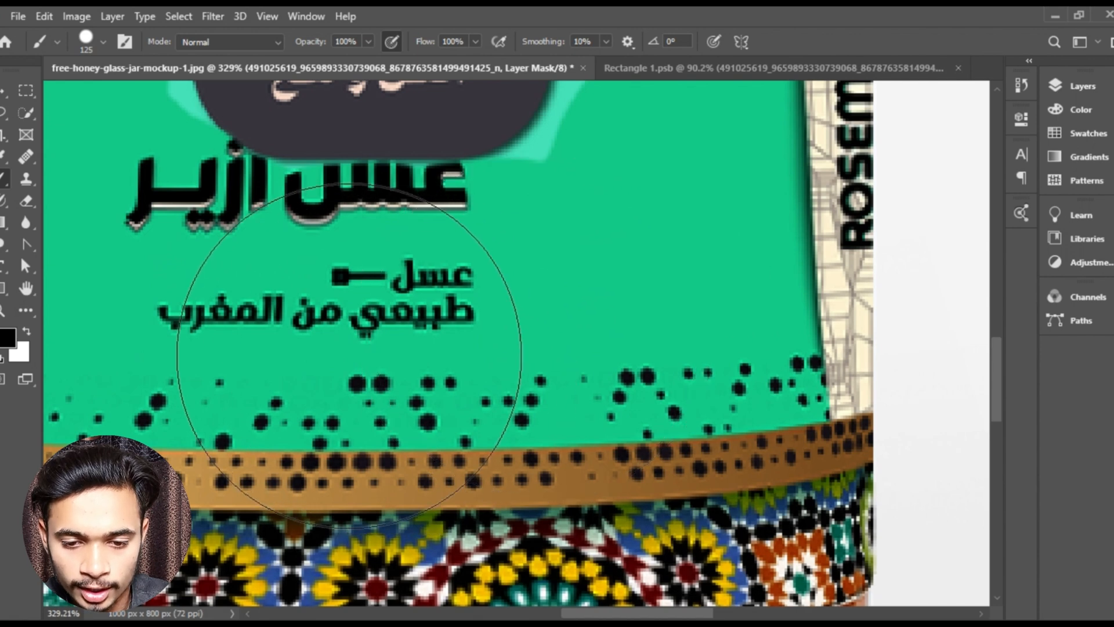
scroll(559, 331, up, 3)
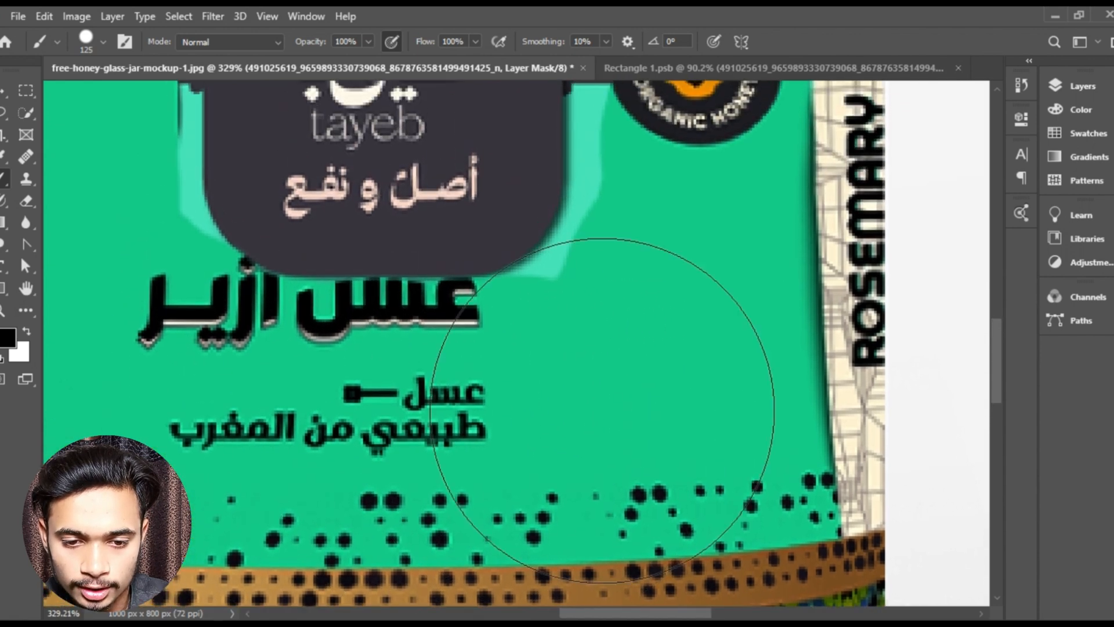
scroll(708, 377, up, 4)
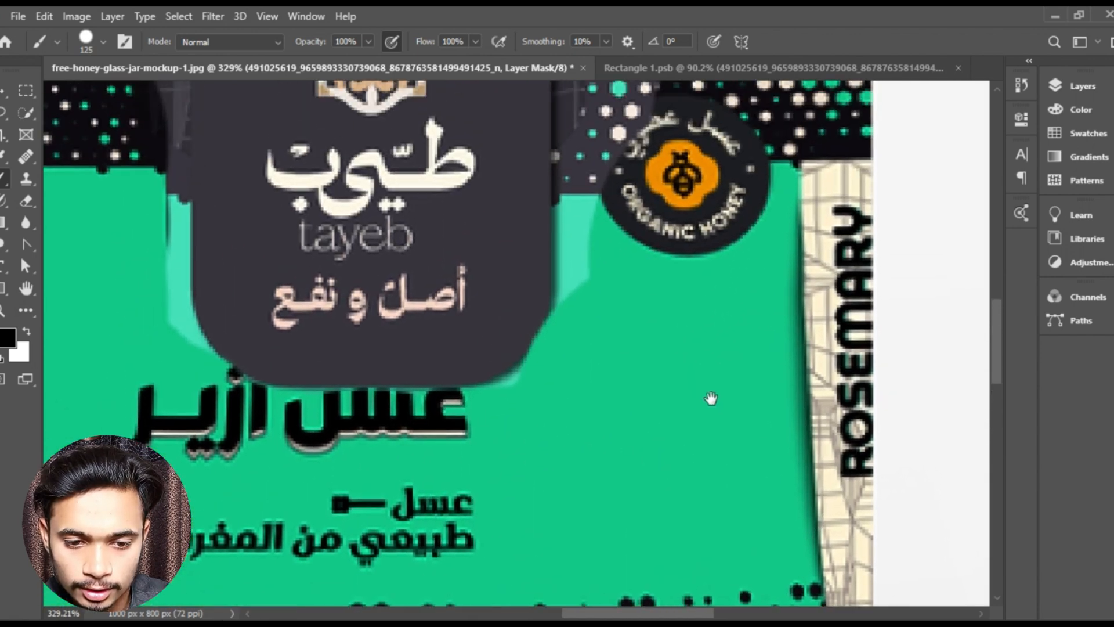
scroll(730, 267, down, 3)
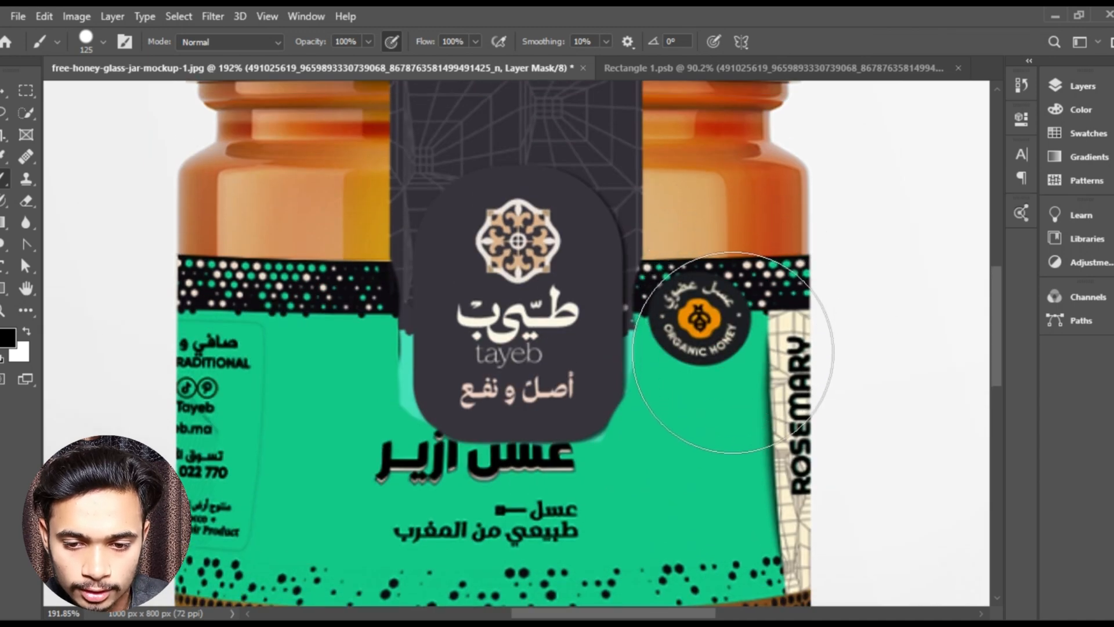
- Reduce the brush to 30 px and mask out the light green strip along the logo tab's left edge
key(bracketleft)
key(bracketleft)
key(bracketleft)
key(bracketleft)
key(bracketleft)
key(bracketleft)
key(bracketleft)
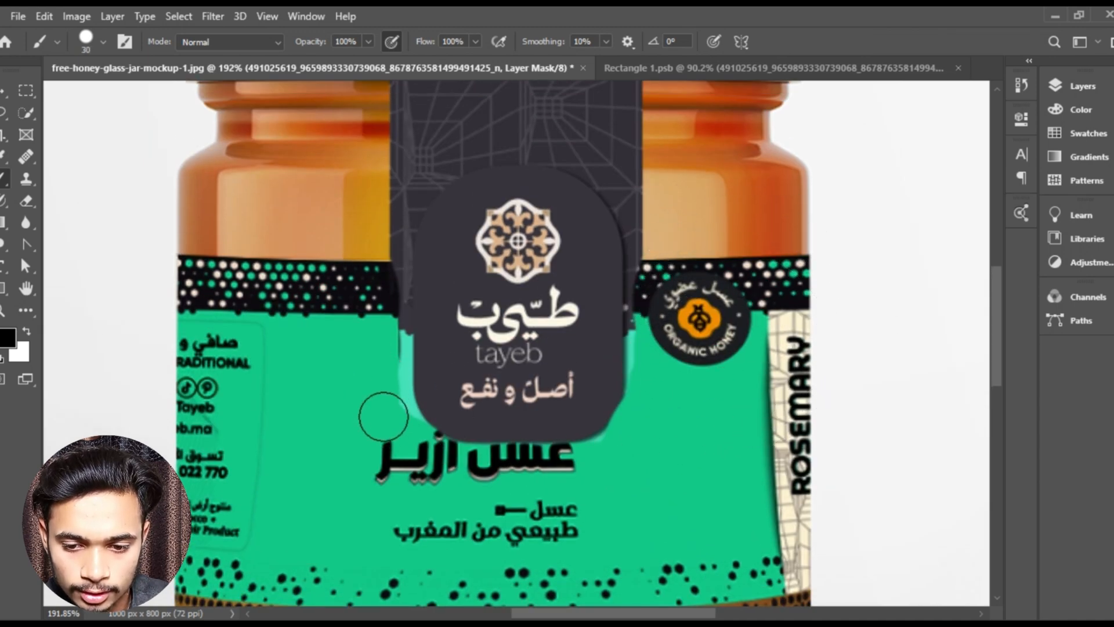
scroll(401, 424, up, 3)
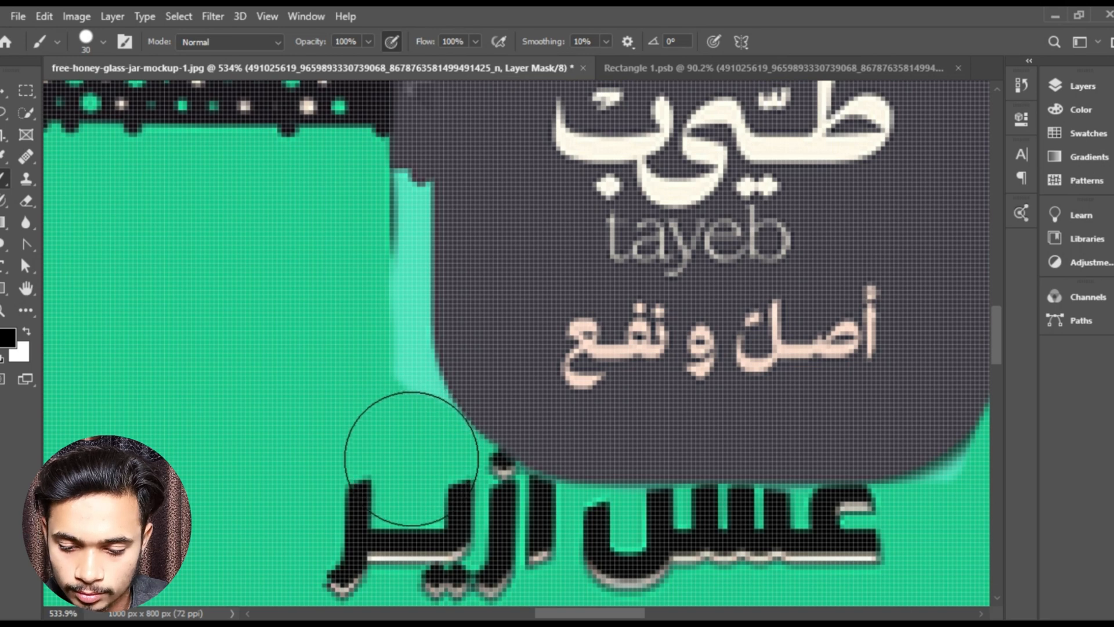
mouse_move(374, 405)
mouse_down()
mouse_move(353, 364)
mouse_move(351, 219)
mouse_move(375, 429)
mouse_move(373, 248)
mouse_up()
- Mask out the remaining light green fringe along the logo tab's right edge, up to the dotted black band
scroll(400, 303, down, 3)
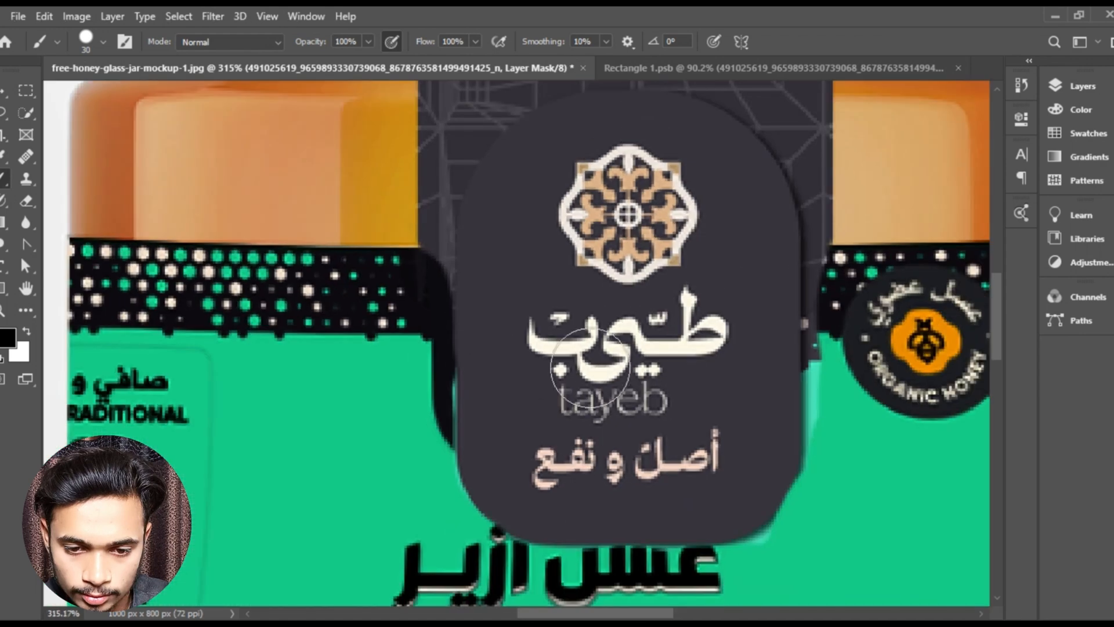
drag(680, 402, 469, 392)
scroll(577, 432, up, 3)
drag(578, 431, 572, 252)
drag(565, 399, 517, 416)
key(x)
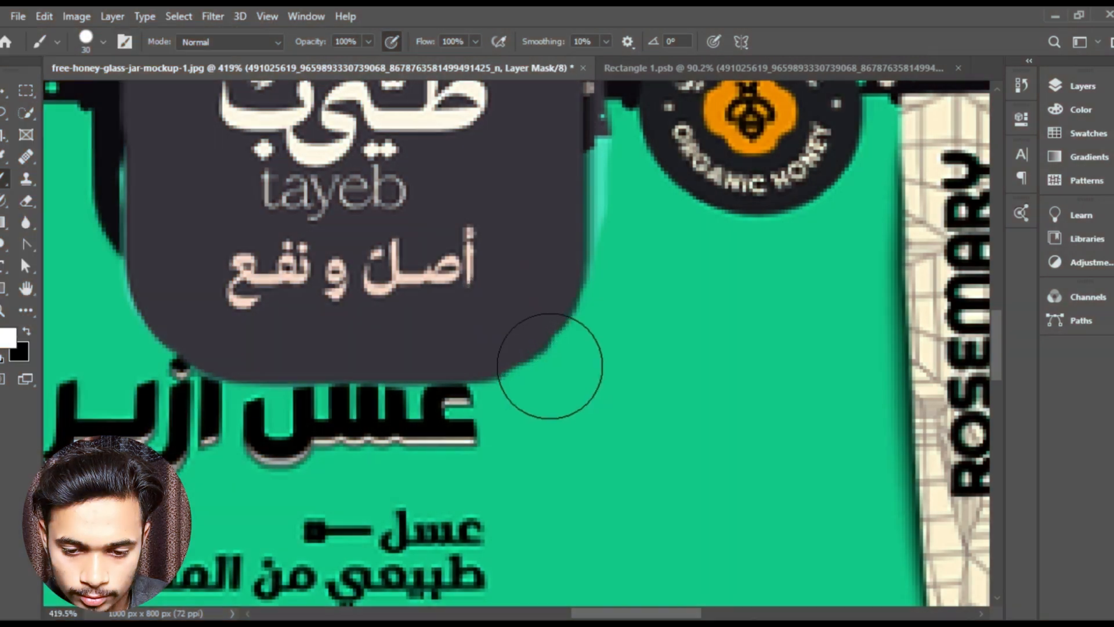
scroll(627, 261, up, 2)
key(x)
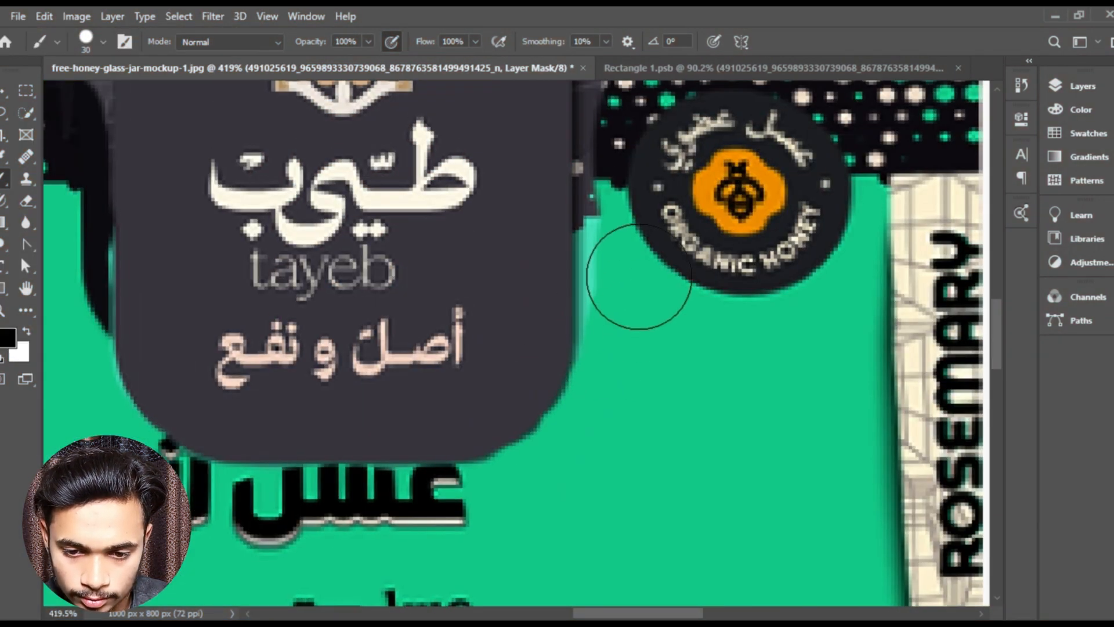
drag(643, 269, 635, 355)
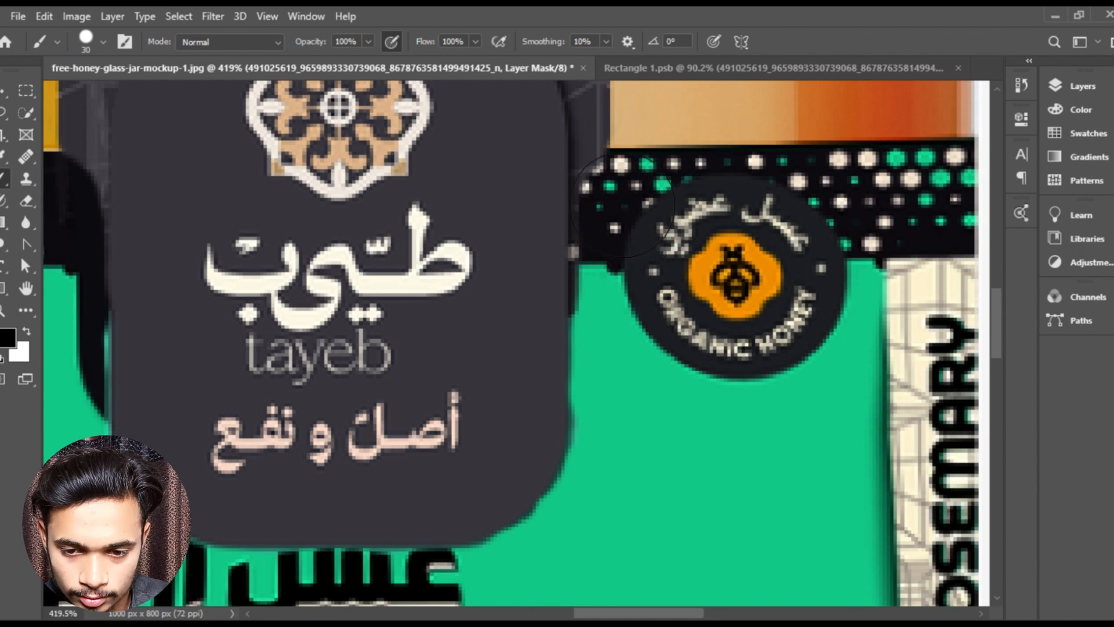
mouse_move(620, 263)
mouse_down()
mouse_move(625, 239)
mouse_move(624, 297)
mouse_up()
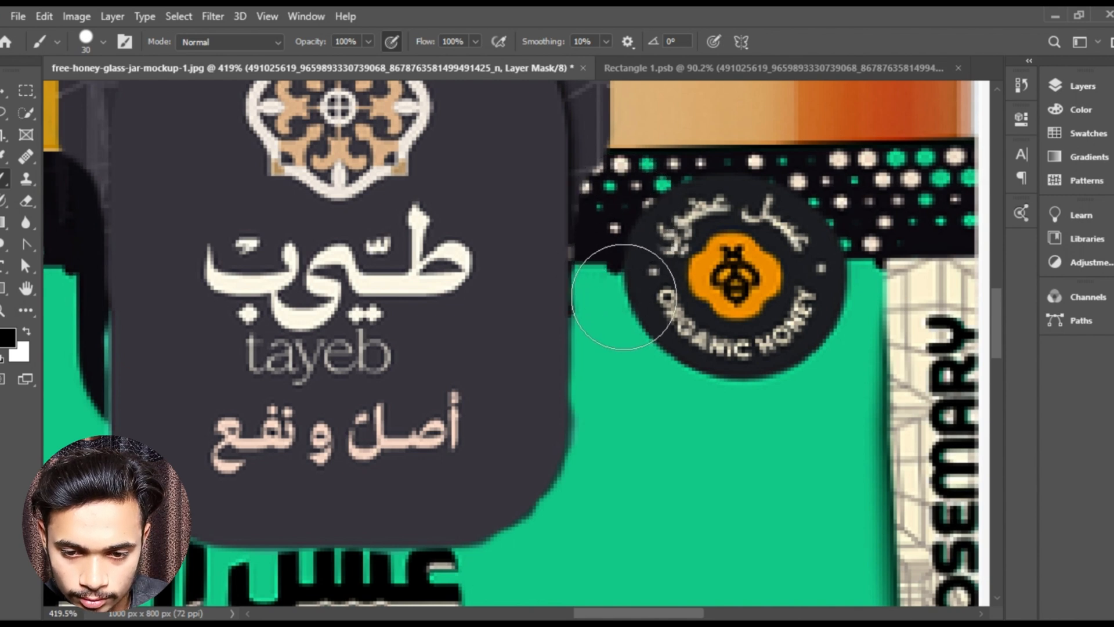
- Touch up the curved lower-right corner of the logo tab on the layer mask
key(x)
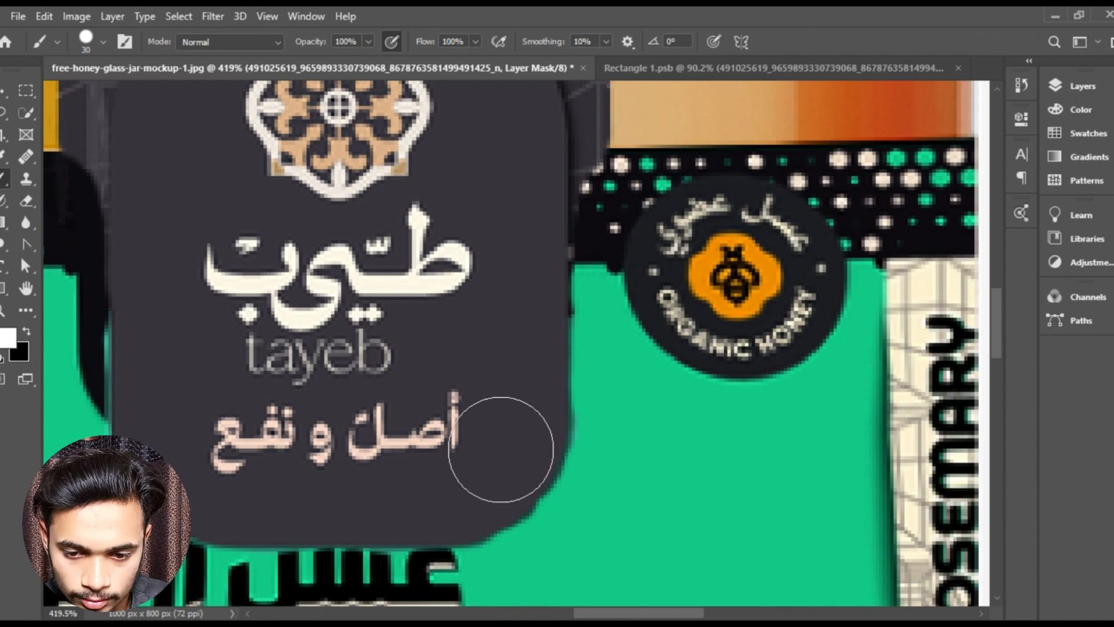
scroll(531, 441, up, 5)
key(x)
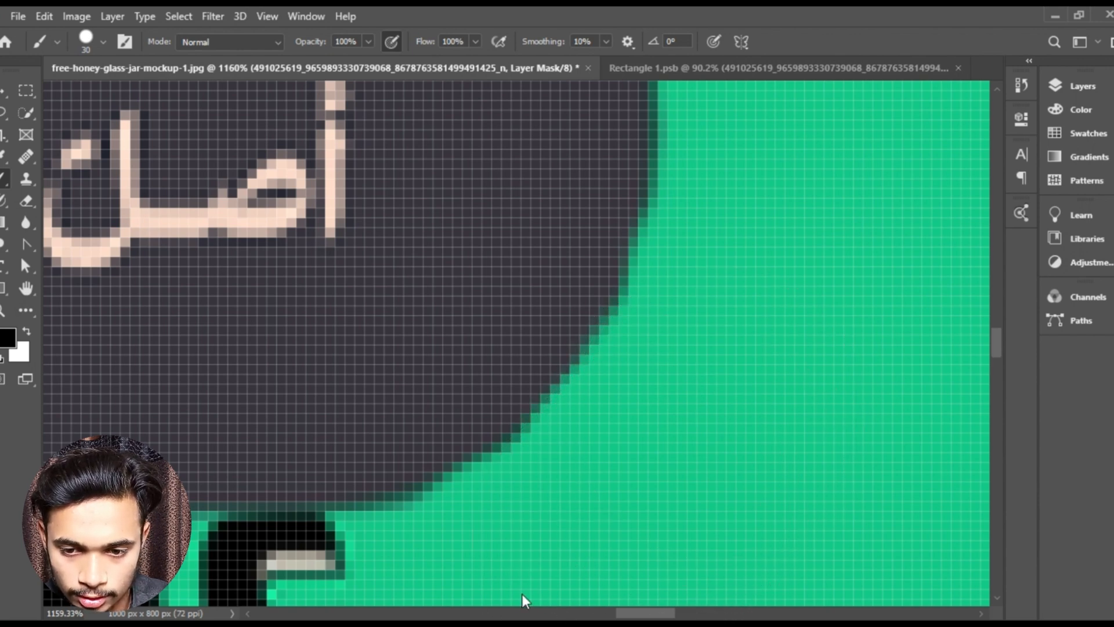
scroll(571, 318, down, 12)
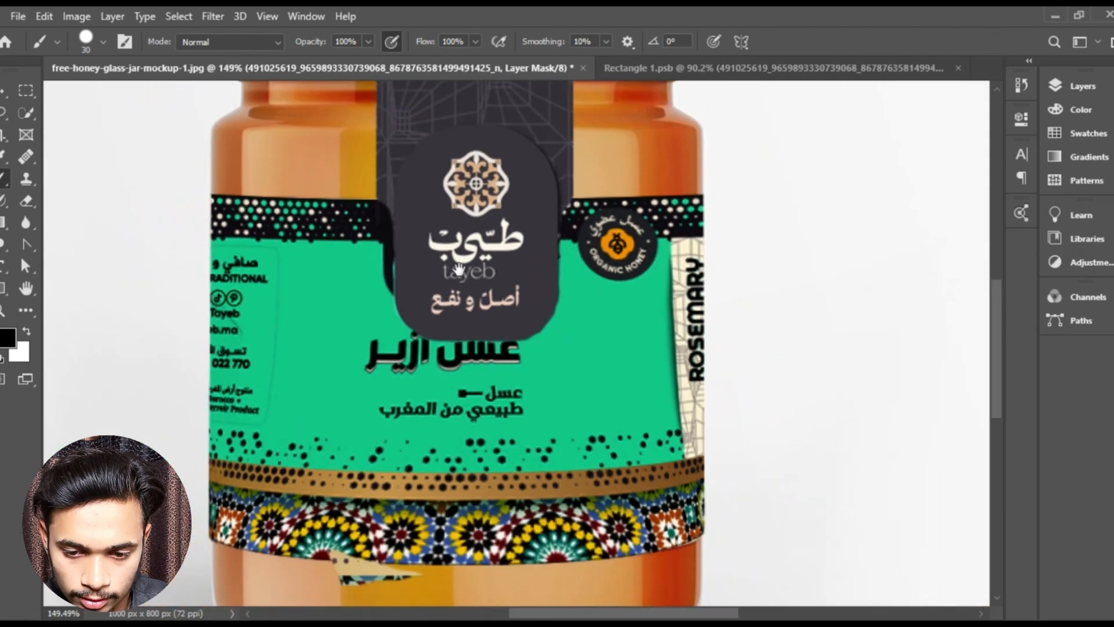
drag(459, 269, 458, 321)
- Mask out the part of the dark logo strip that extends above the jar's lid
scroll(430, 324, down, 3)
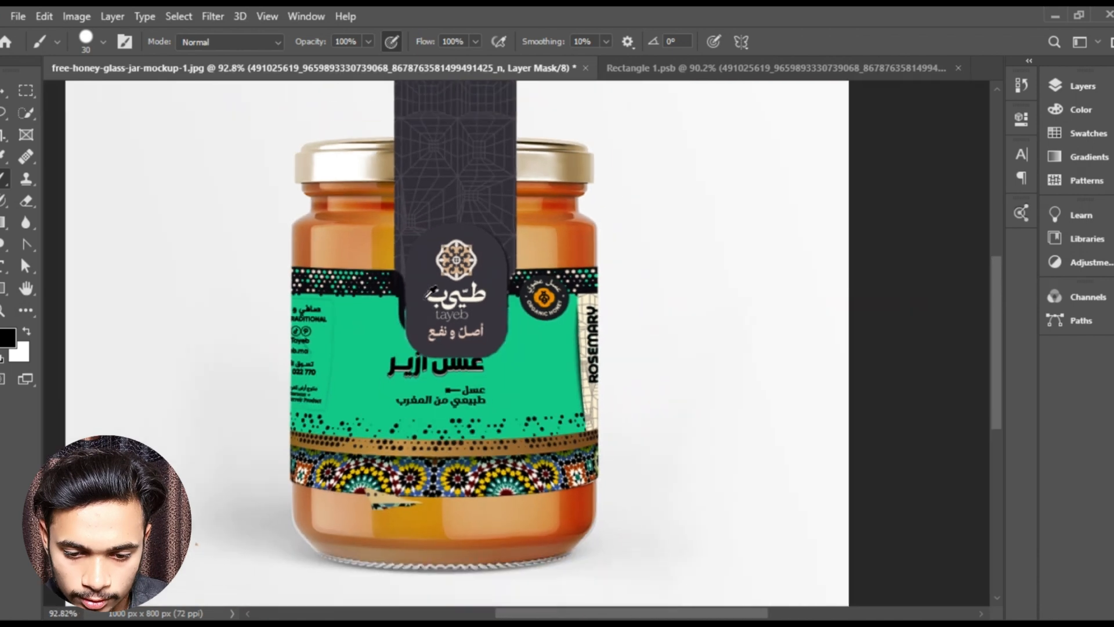
scroll(442, 211, up, 5)
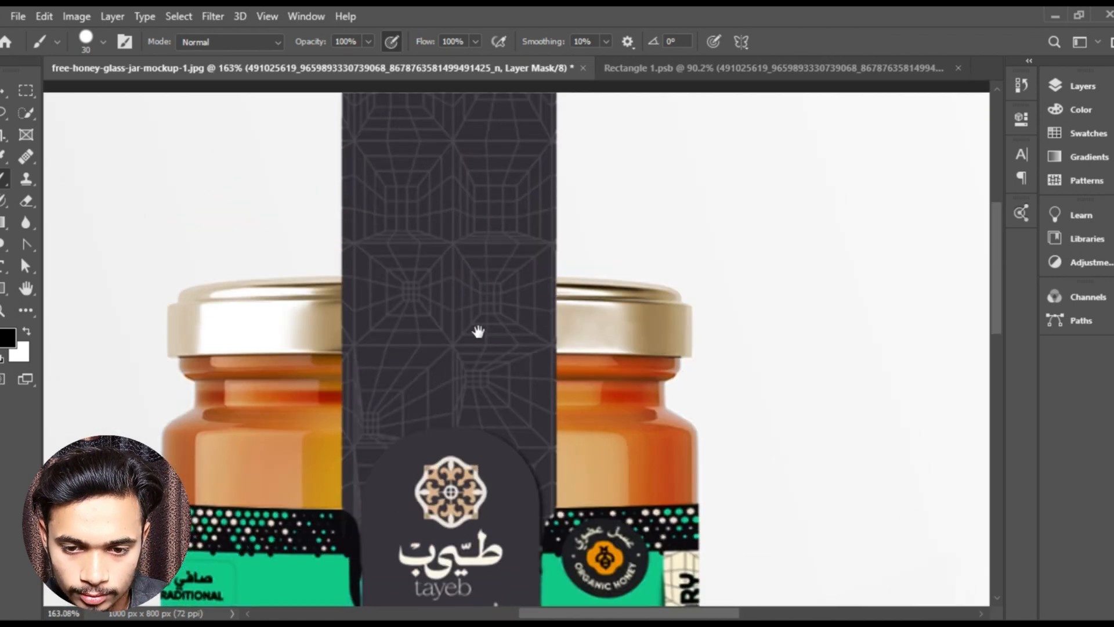
scroll(400, 268, up, 1)
drag(392, 273, 376, 324)
mouse_move(302, 292)
mouse_down()
mouse_move(629, 266)
mouse_move(656, 226)
mouse_move(587, 164)
mouse_move(554, 199)
mouse_up()
scroll(554, 199, up, 1)
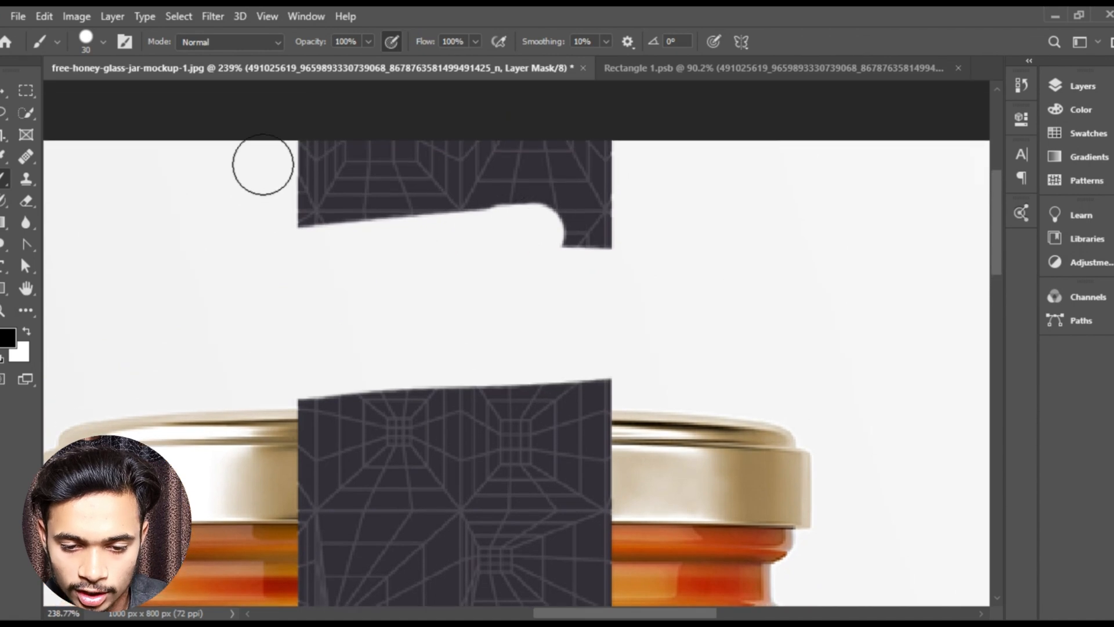
mouse_move(262, 166)
mouse_down()
mouse_move(574, 155)
mouse_move(224, 219)
mouse_move(380, 247)
mouse_up()
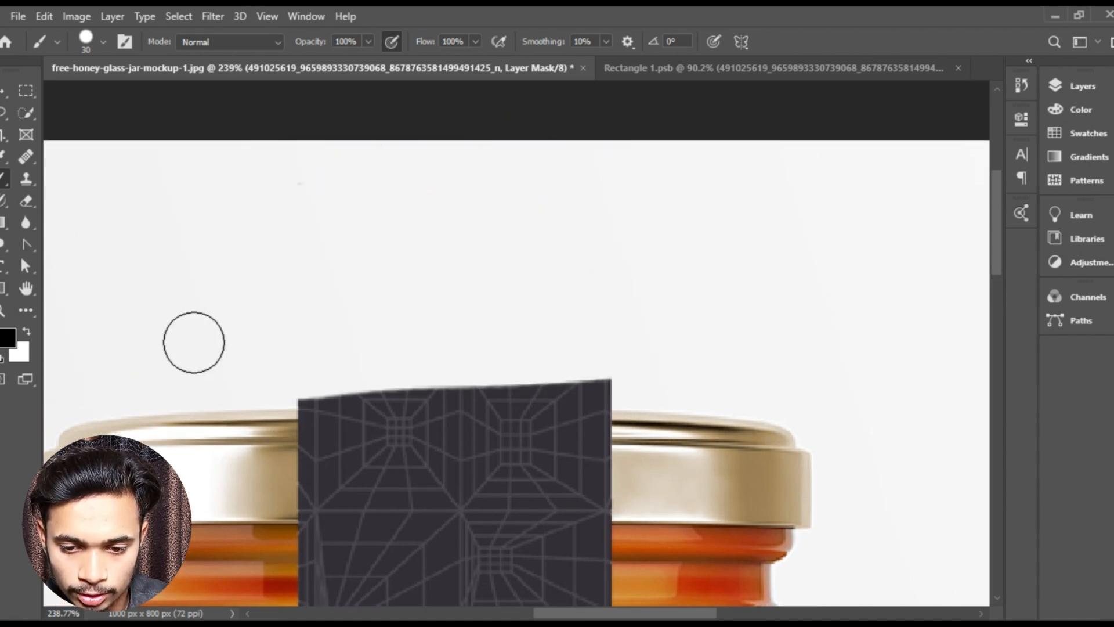
- Trim the logo strip's uneven top edge on the layer mask to follow the lid's rim, and deselect the layer
scroll(346, 380, up, 2)
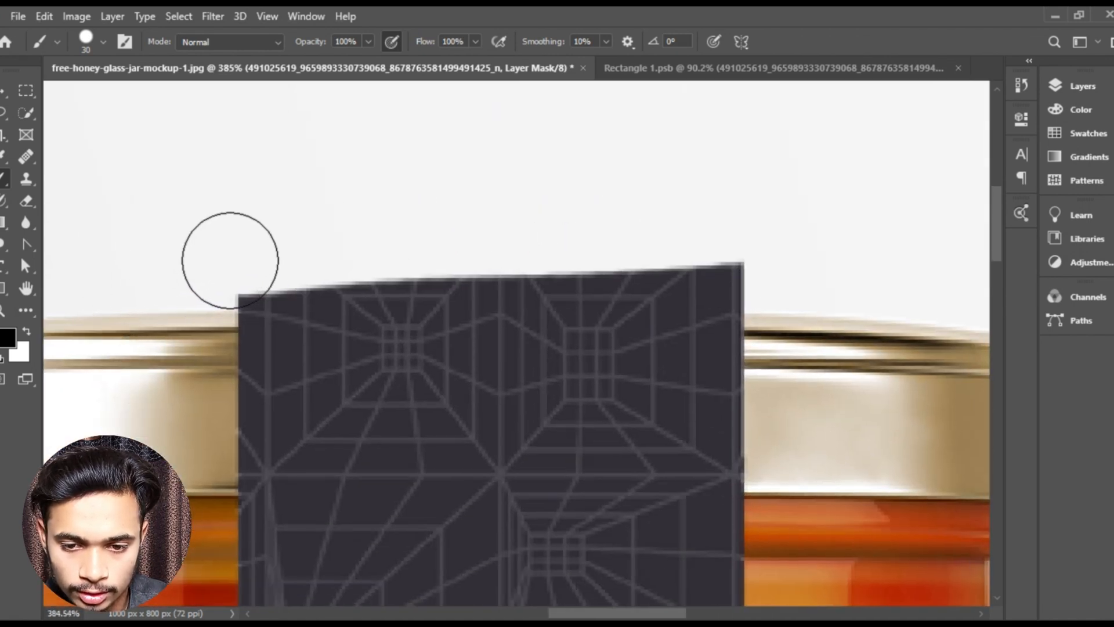
drag(232, 254, 771, 267)
scroll(204, 265, down, 5)
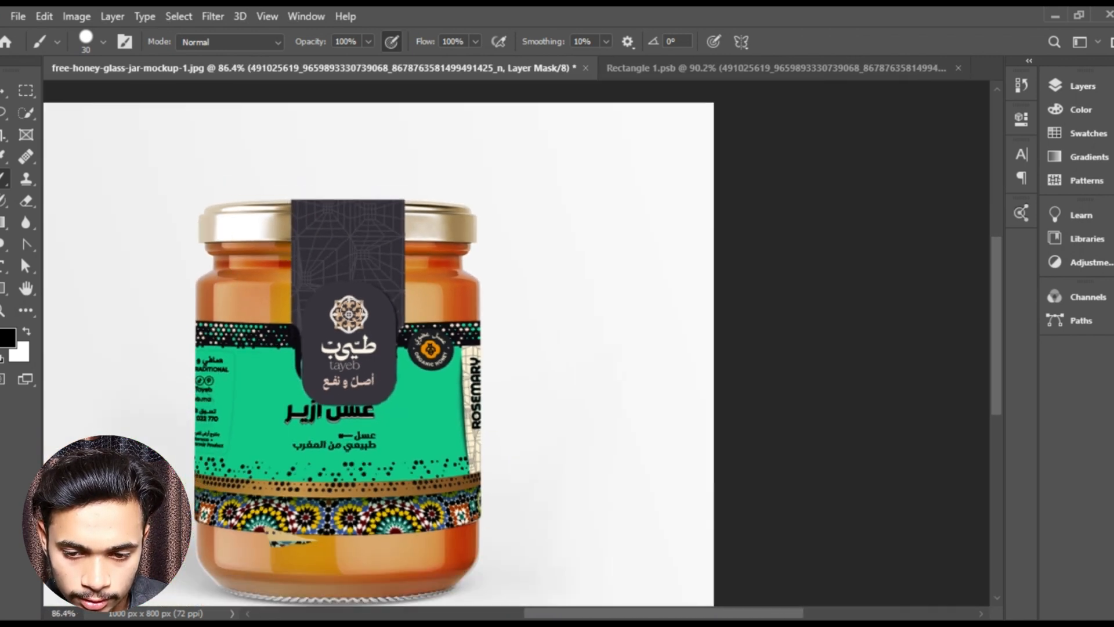
key(v)
click(883, 249)
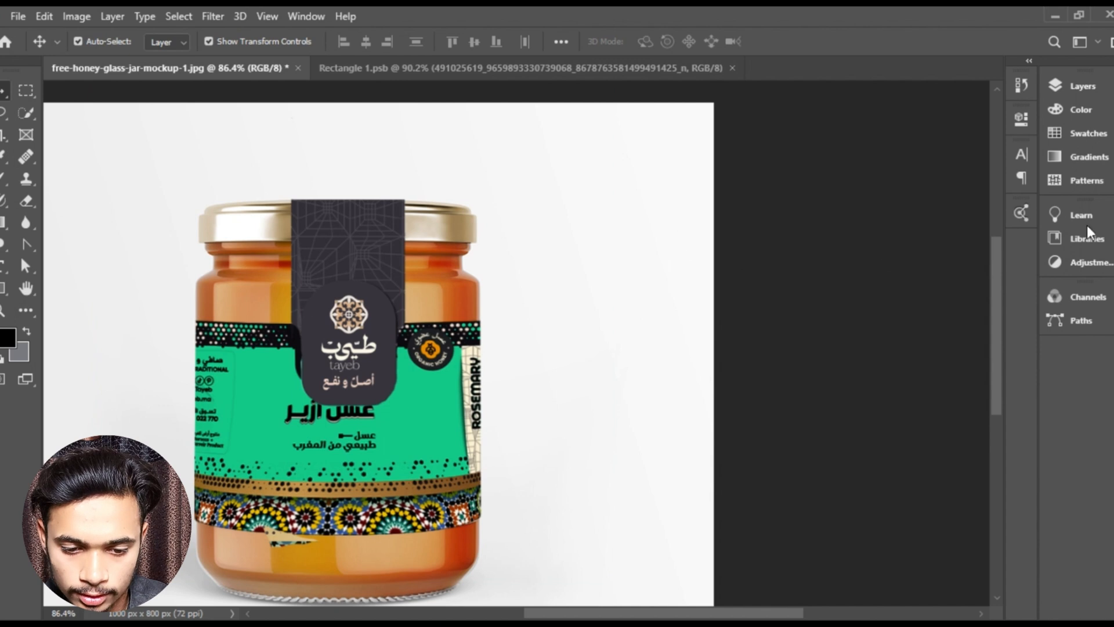
- Try the Multiply blend mode on the masked logo strip layer
click(1072, 100)
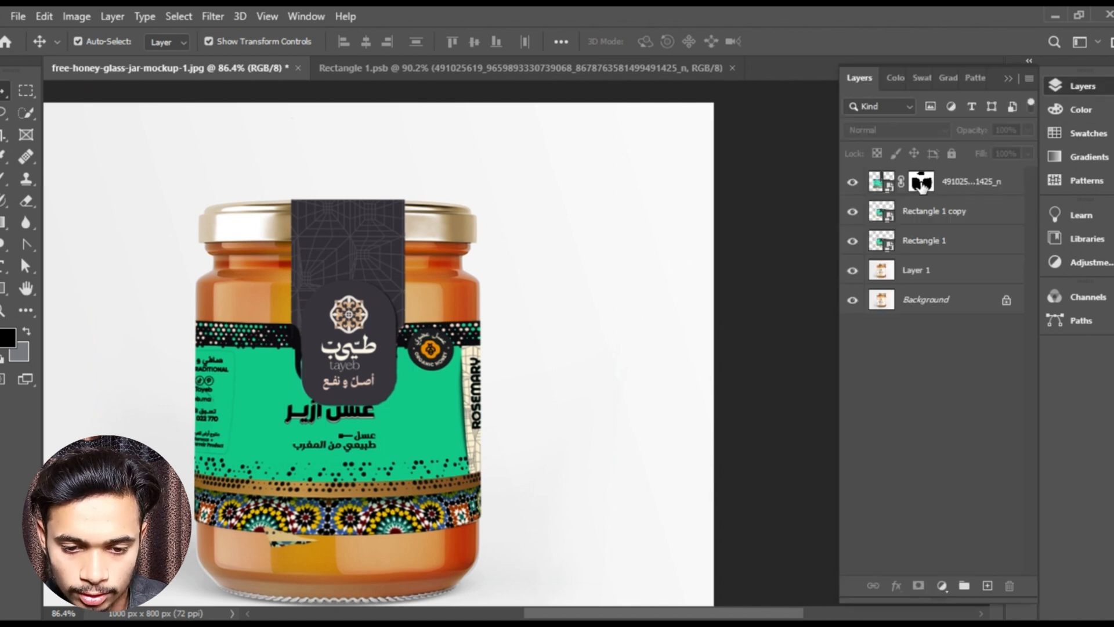
click(923, 185)
click(915, 131)
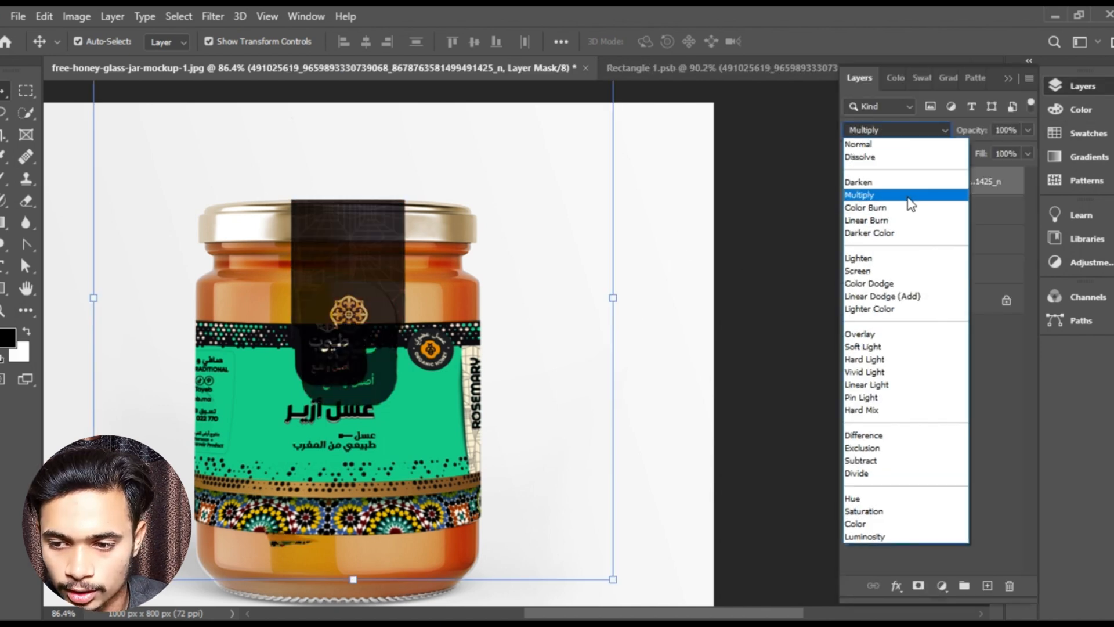
click(1010, 283)
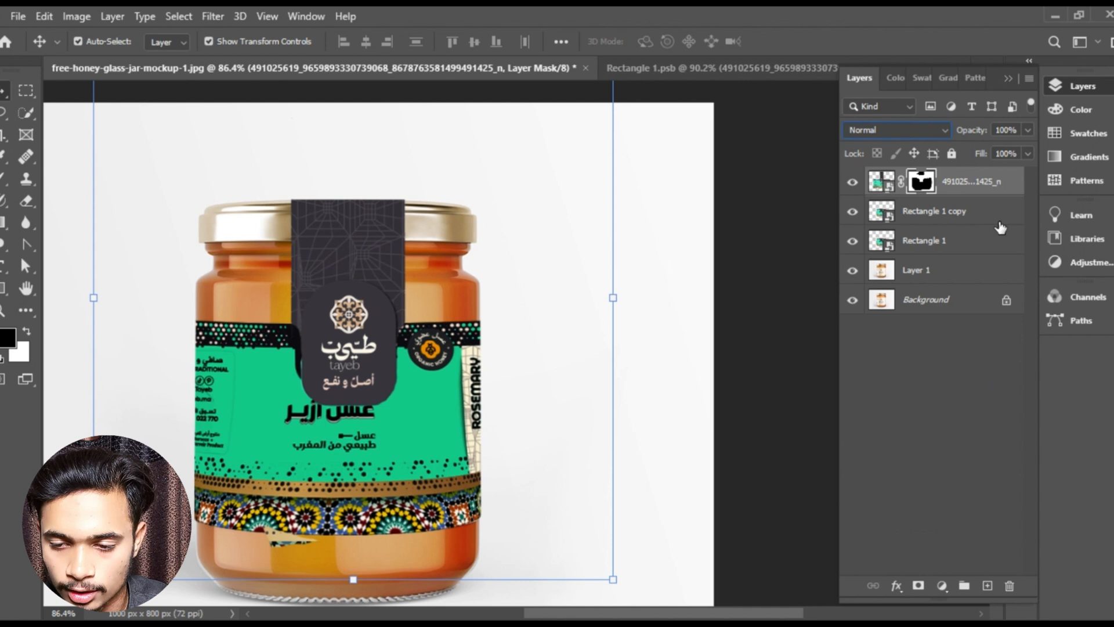
click(1008, 77)
scroll(662, 327, down, 2)
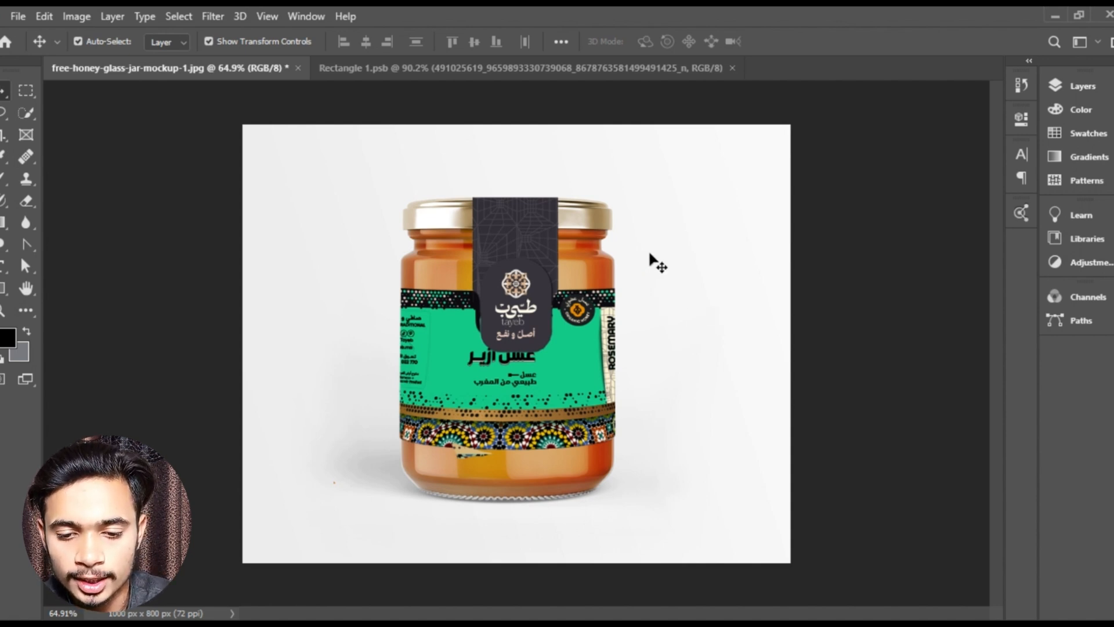
- Preview the green Beeswing honey jar image 5b2f8e7d74f3eb671c4aae148fb1b9d7.jpg in File Explorer and open it in Photoshop as a separate document
click(312, 624)
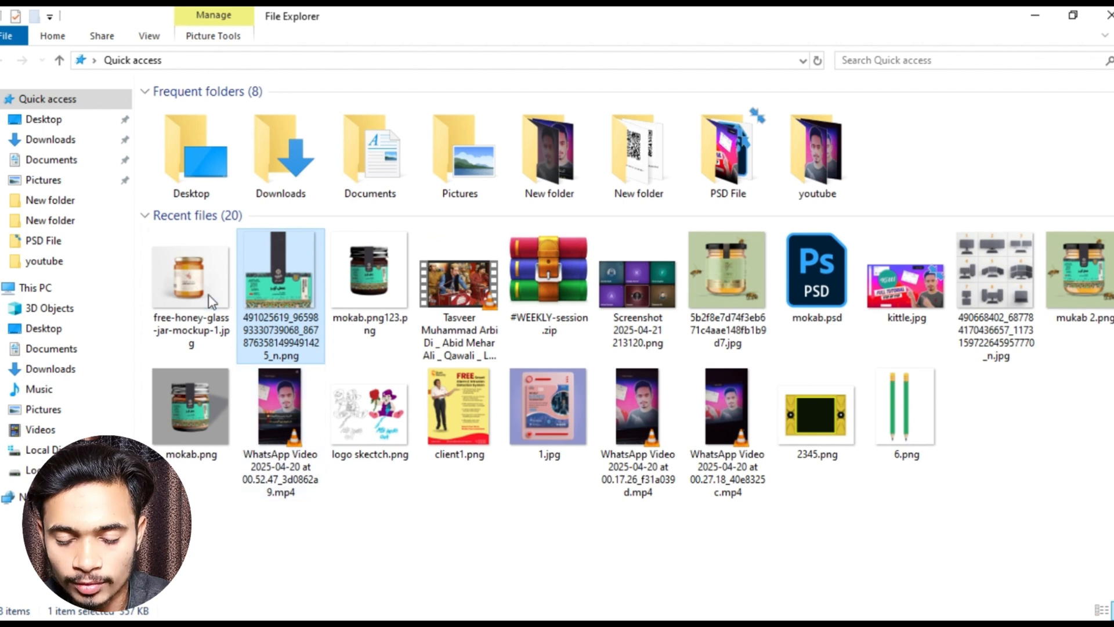
double_click(743, 276)
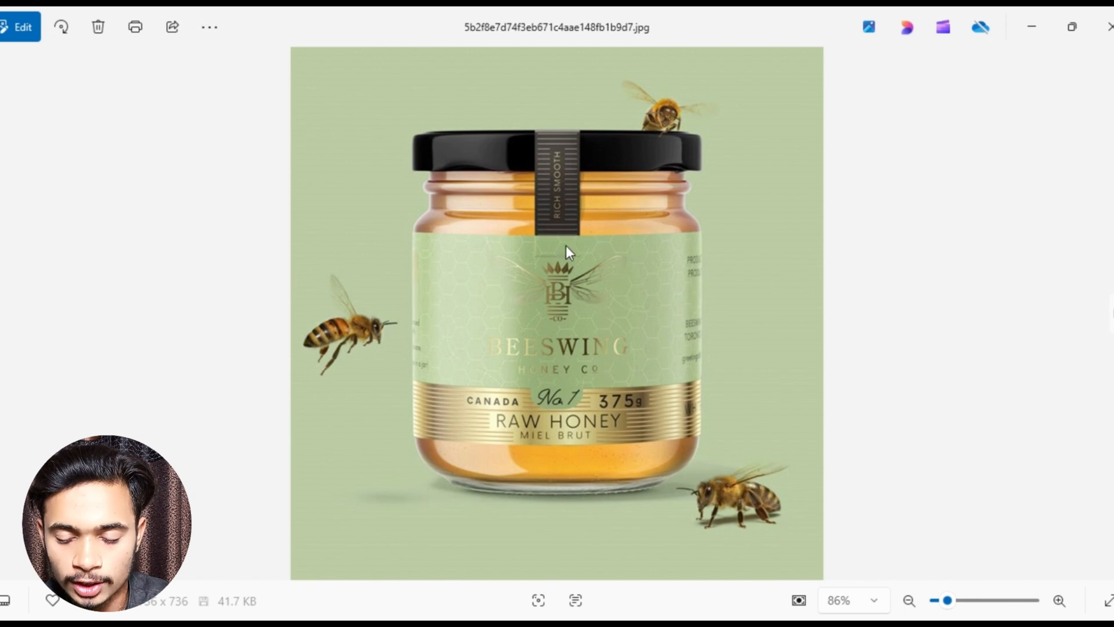
click(1109, 26)
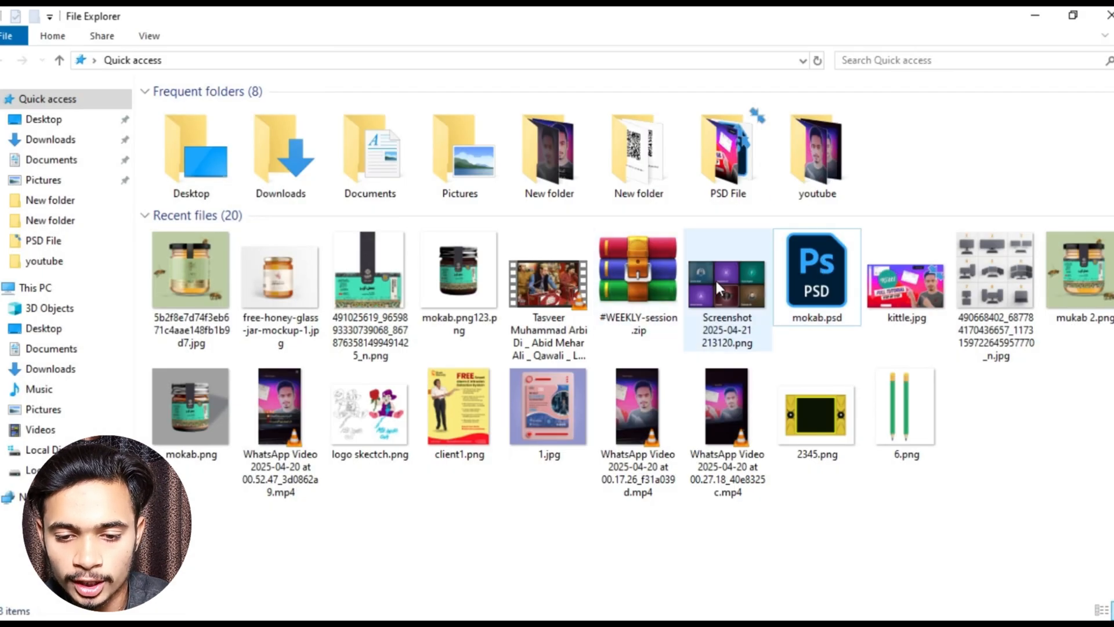
drag(192, 270, 529, 595)
drag(374, 619, 620, 50)
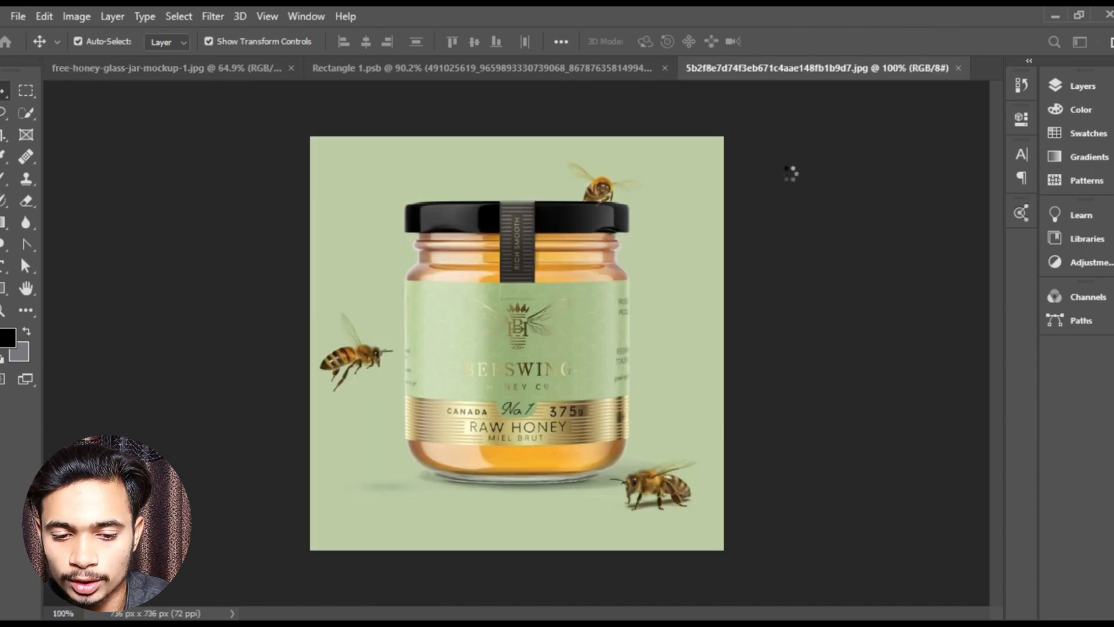
- Draw a black rectangle of about 401 × 280 px over the label on the Beeswing jar
scroll(570, 311, up, 5)
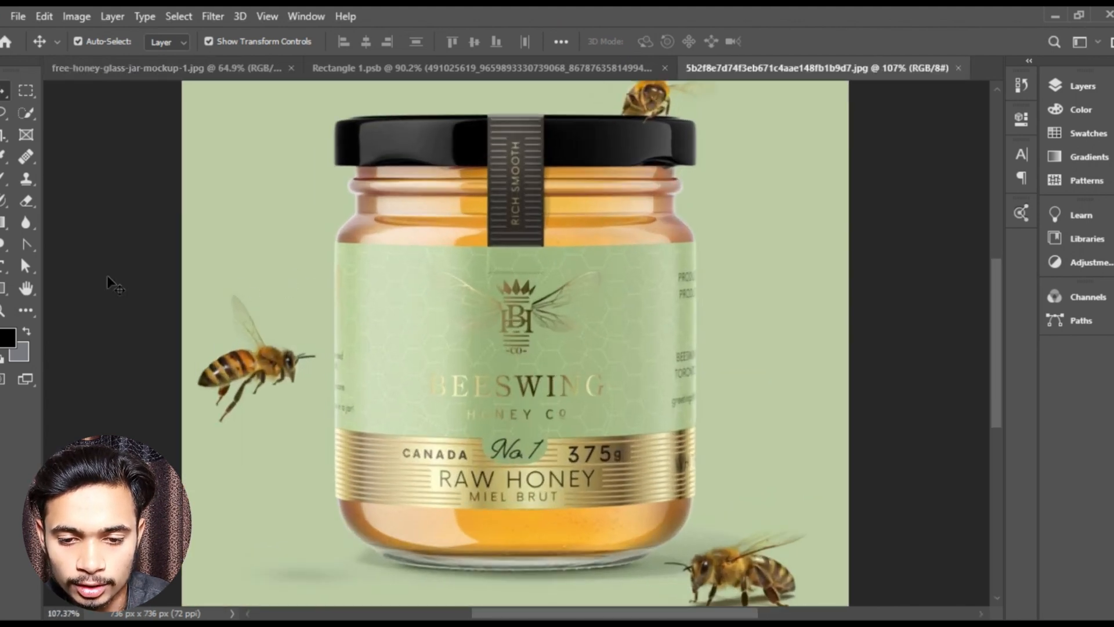
key(u)
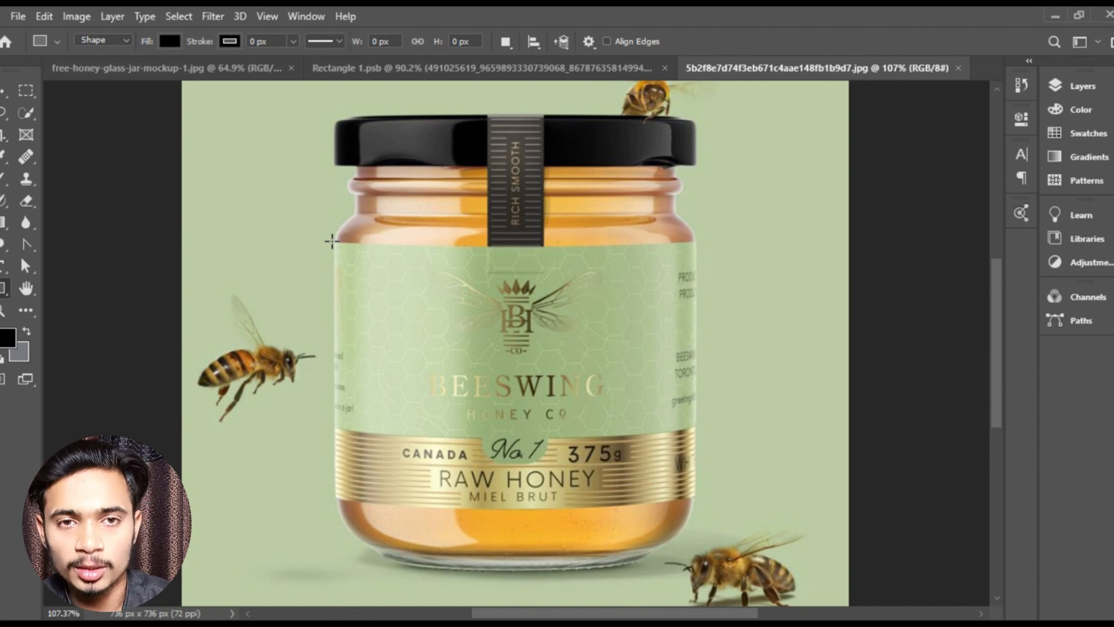
drag(332, 241, 695, 493)
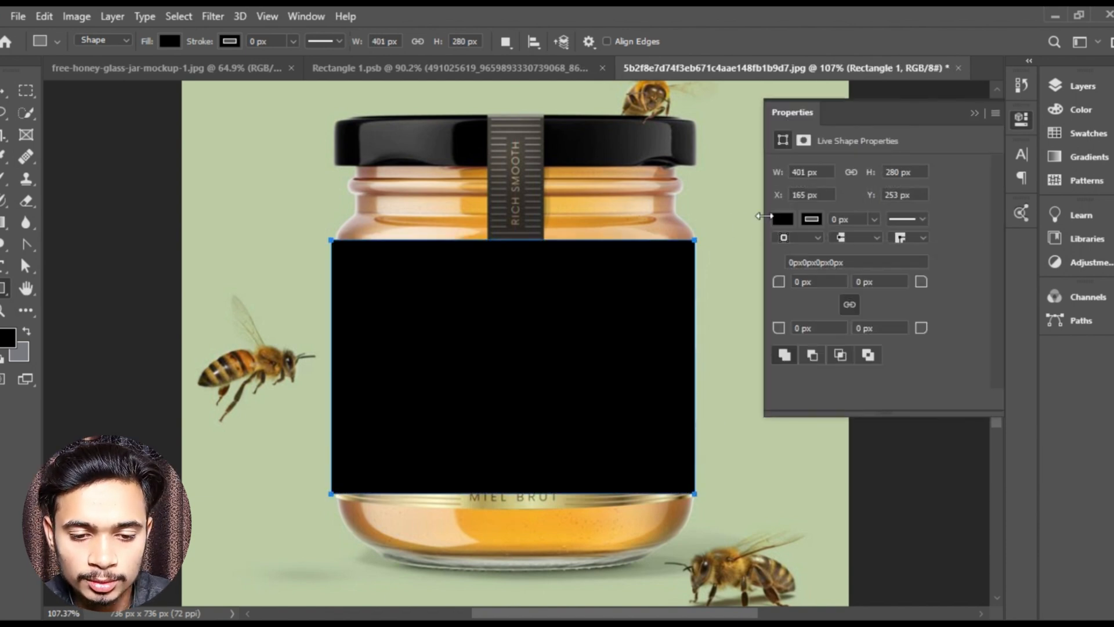
click(975, 114)
- Adjust the black rectangle's two upper corners to match the jar's left and right edges at the label's top
scroll(620, 276, up, 6)
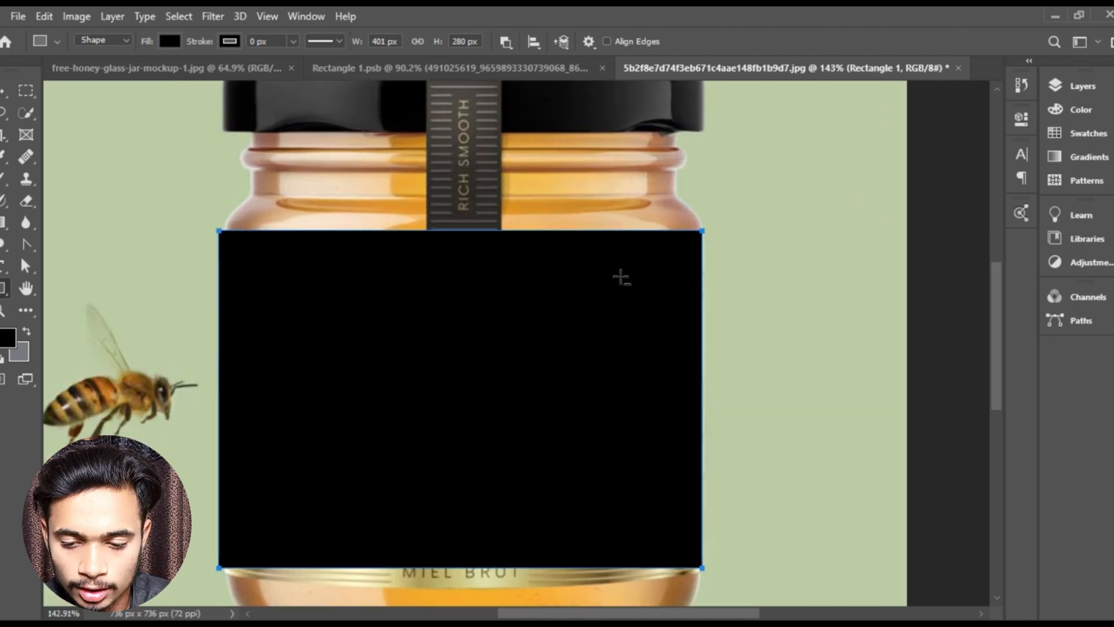
scroll(167, 224, up, 3)
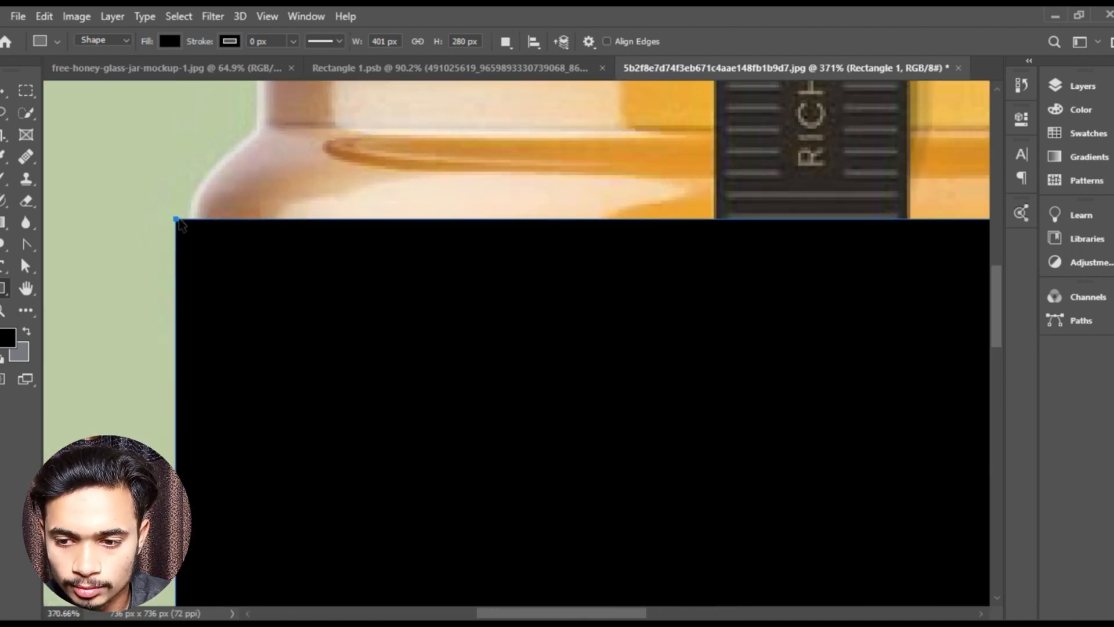
mouse_move(176, 223)
mouse_down()
mouse_move(197, 252)
mouse_move(189, 232)
mouse_up()
scroll(524, 287, down, 3)
drag(667, 321, 498, 249)
scroll(437, 139, up, 3)
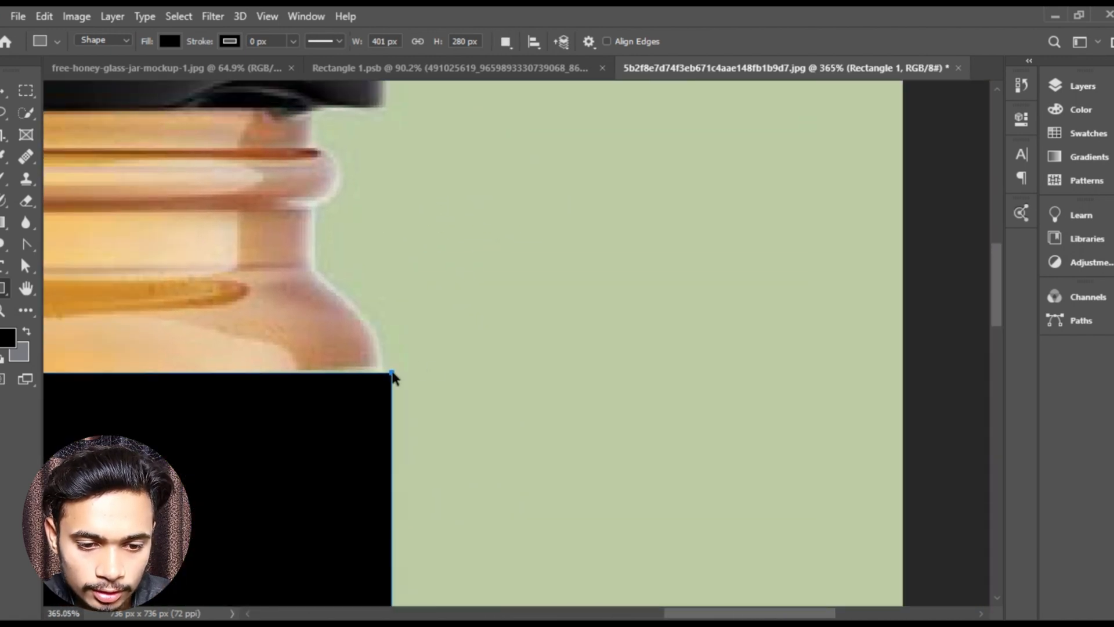
drag(393, 377, 382, 370)
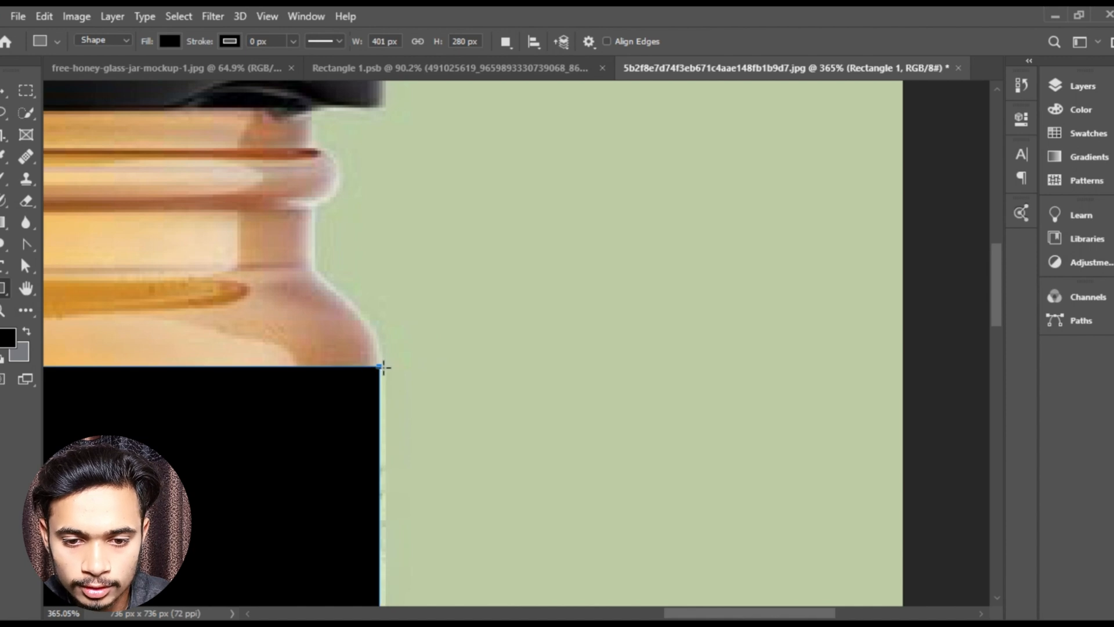
- Adjust the black rectangle's two lower corners to match the jar's sides at the gold band
scroll(383, 367, down, 5)
scroll(438, 346, up, 3)
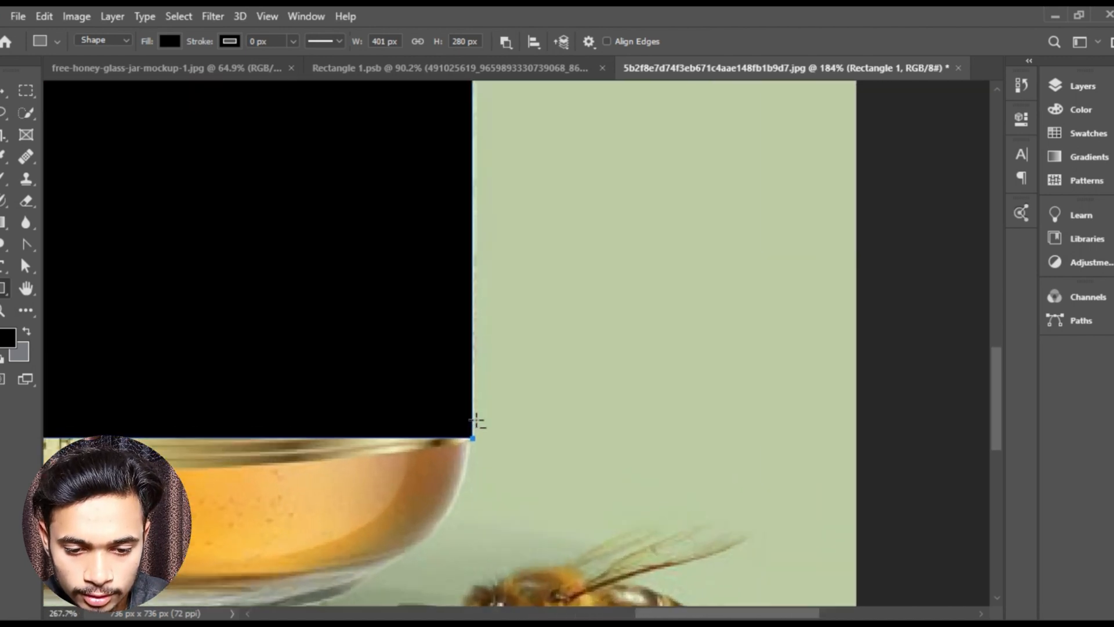
scroll(476, 422, up, 1)
mouse_move(471, 441)
mouse_down()
mouse_move(476, 428)
mouse_move(469, 442)
mouse_up()
drag(411, 347, 979, 316)
drag(398, 329, 690, 308)
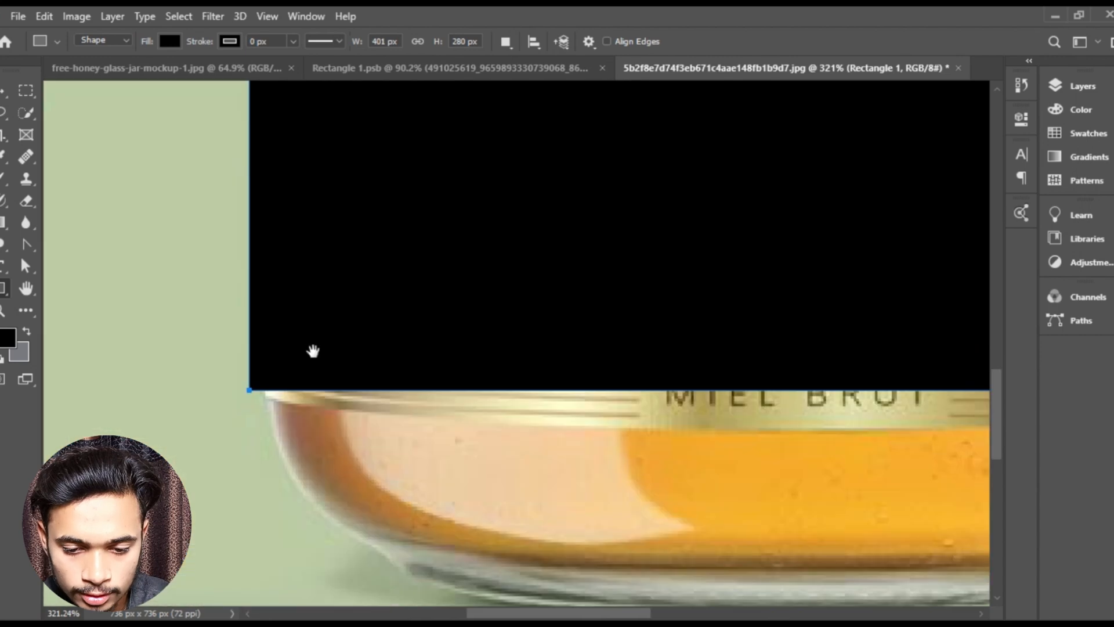
drag(248, 395, 264, 396)
scroll(537, 363, down, 4)
drag(524, 321, 308, 300)
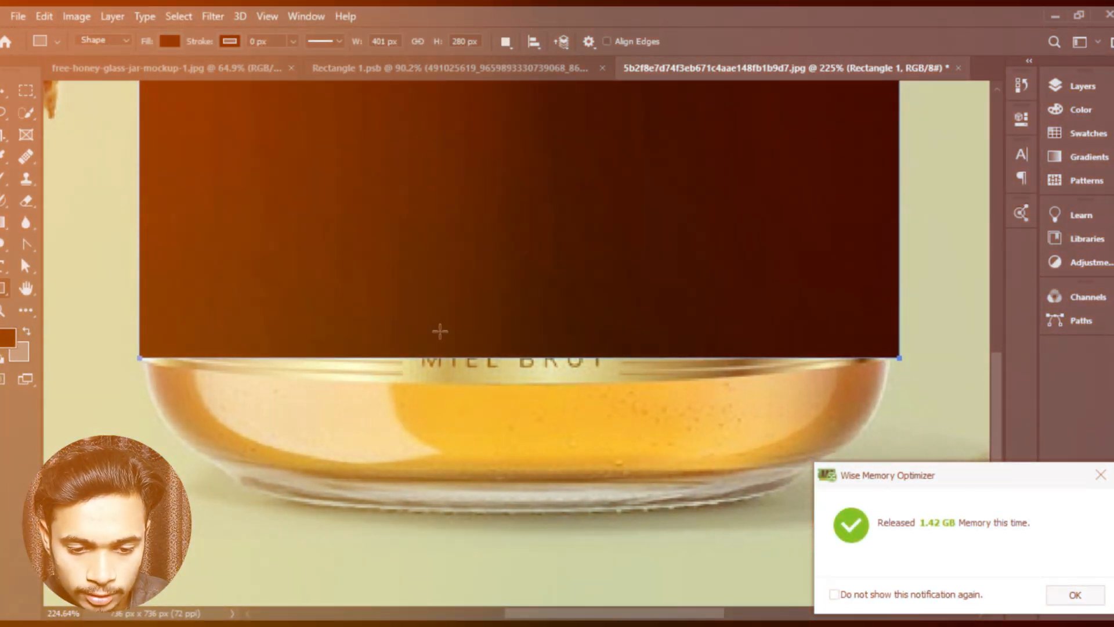
- Convert the black rectangle layer to a smart object
scroll(498, 259, down, 2)
right_click(467, 153)
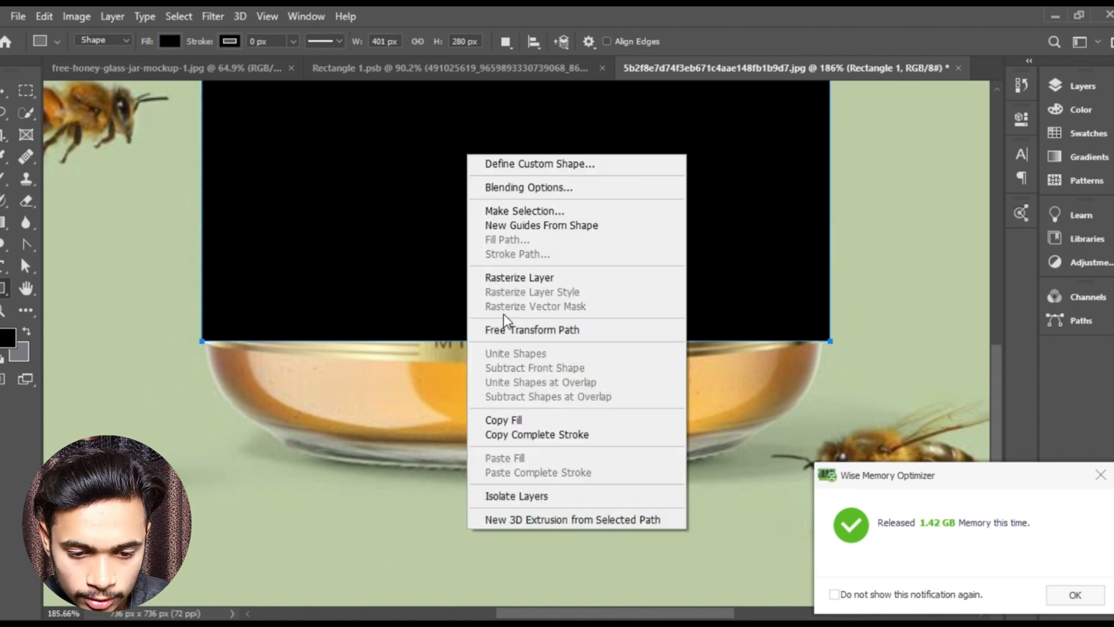
click(390, 235)
scroll(463, 206, down, 4)
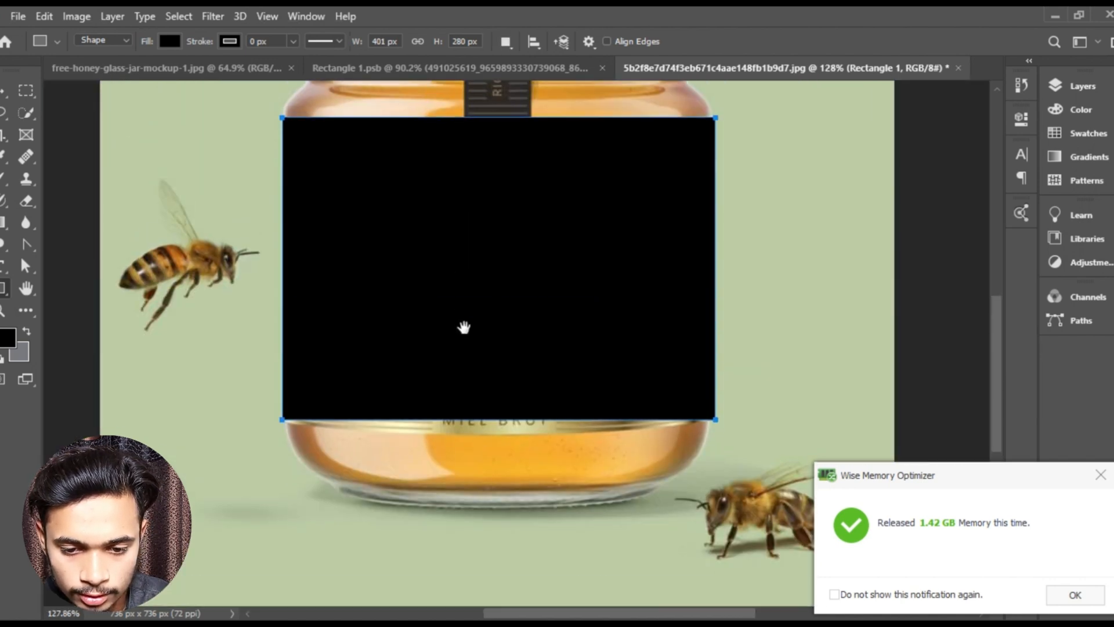
key(v)
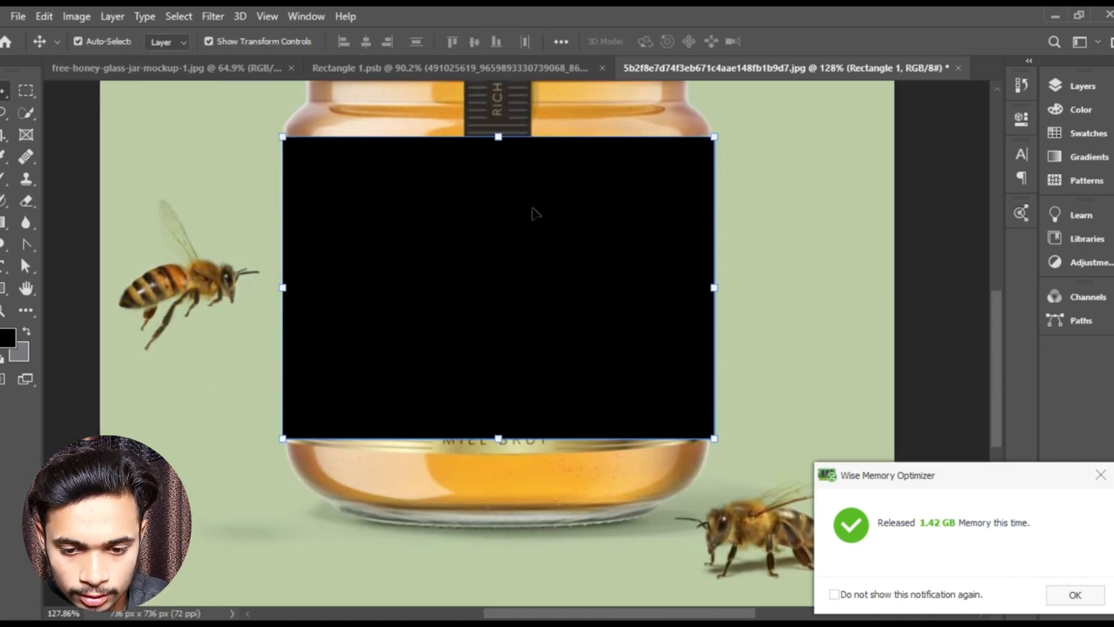
click(1080, 86)
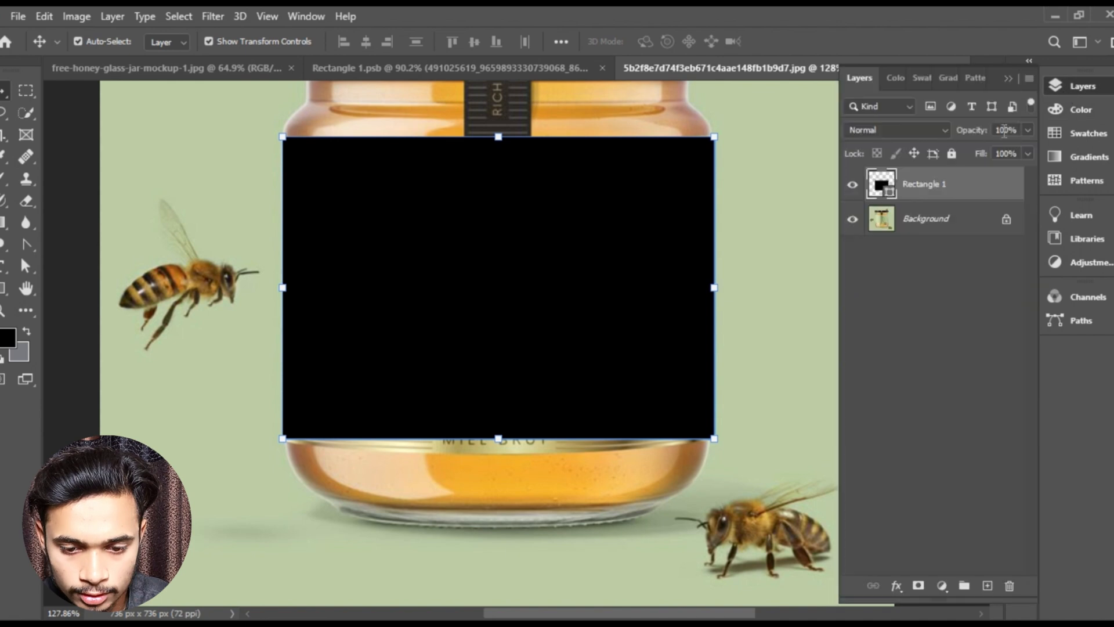
right_click(927, 181)
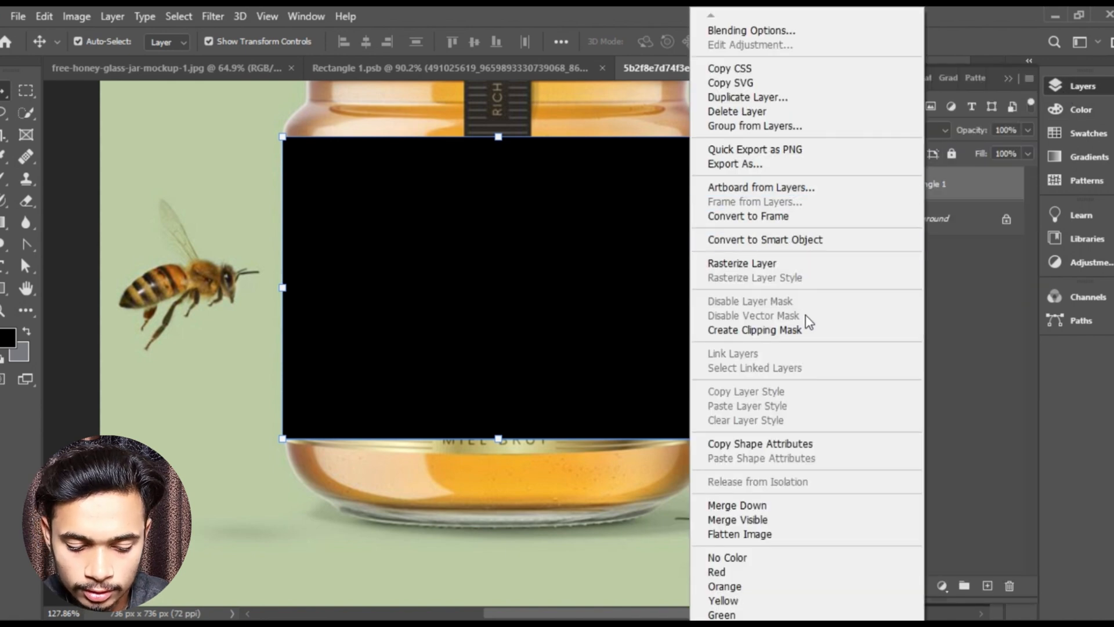
click(789, 240)
click(1008, 79)
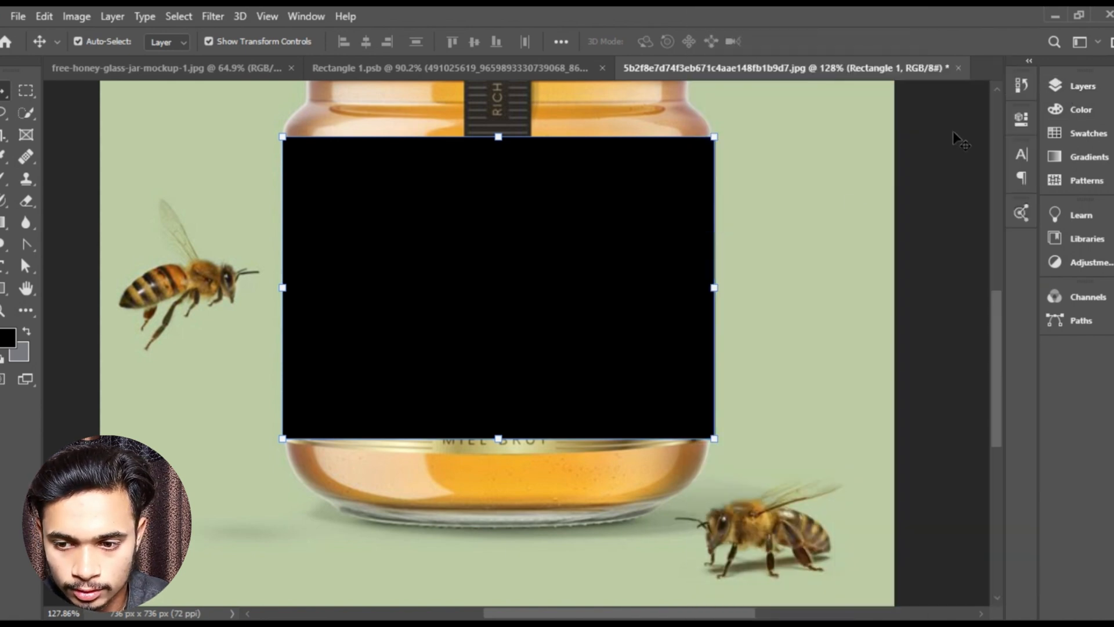
- Warp the black label smart object so its lower edge curves downward to follow the jar's gold band
right_click(460, 309)
click(434, 253)
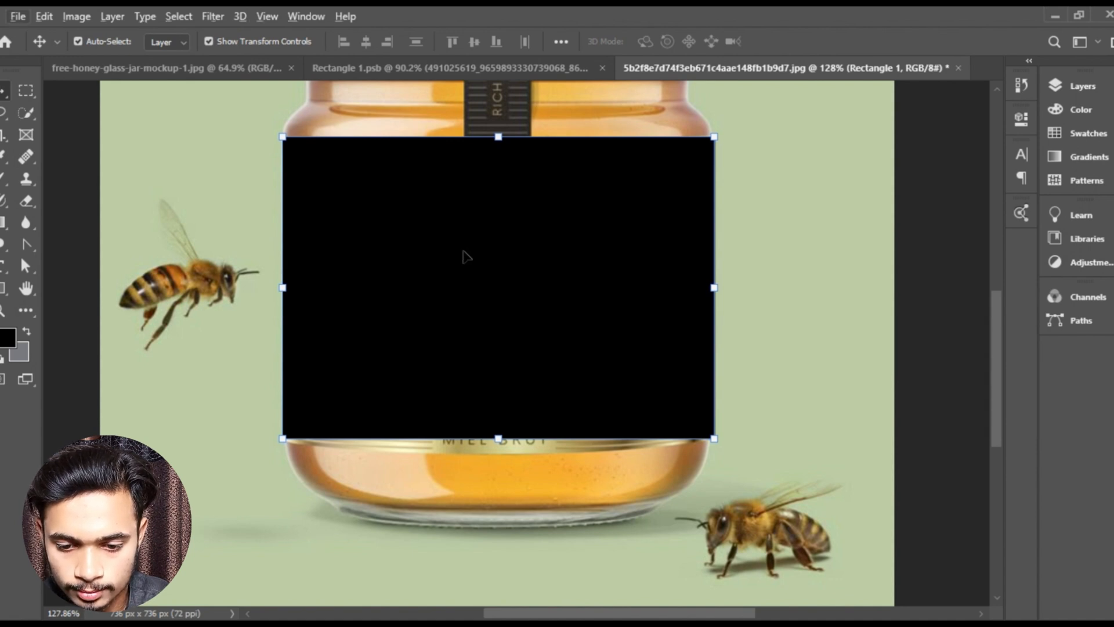
key(ctrl+t)
right_click(463, 252)
click(523, 433)
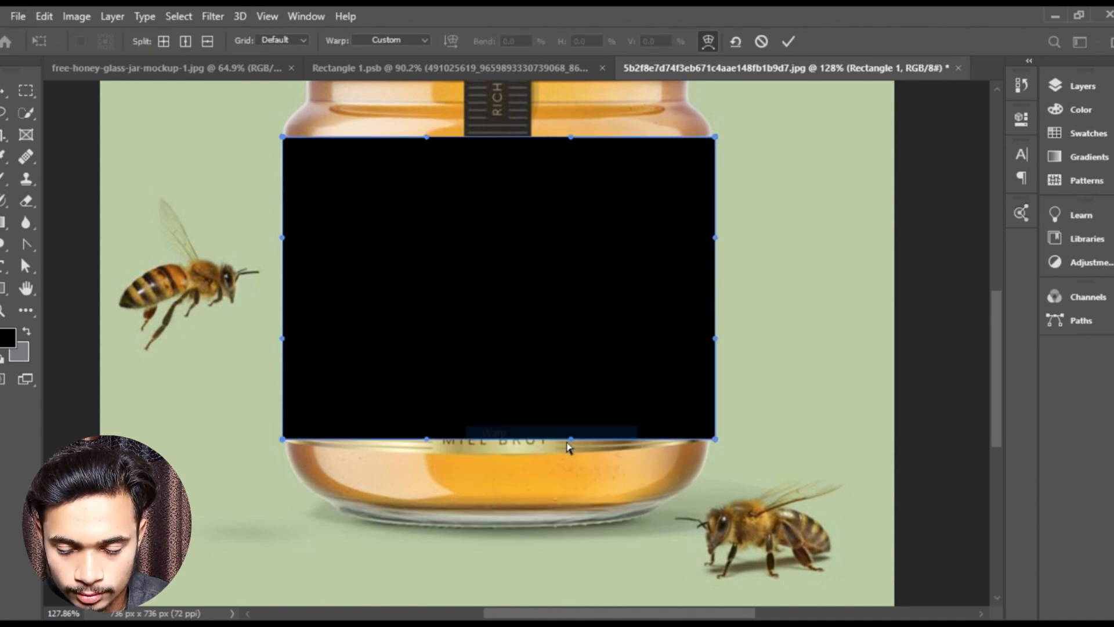
scroll(574, 446, up, 3)
scroll(583, 445, up, 3)
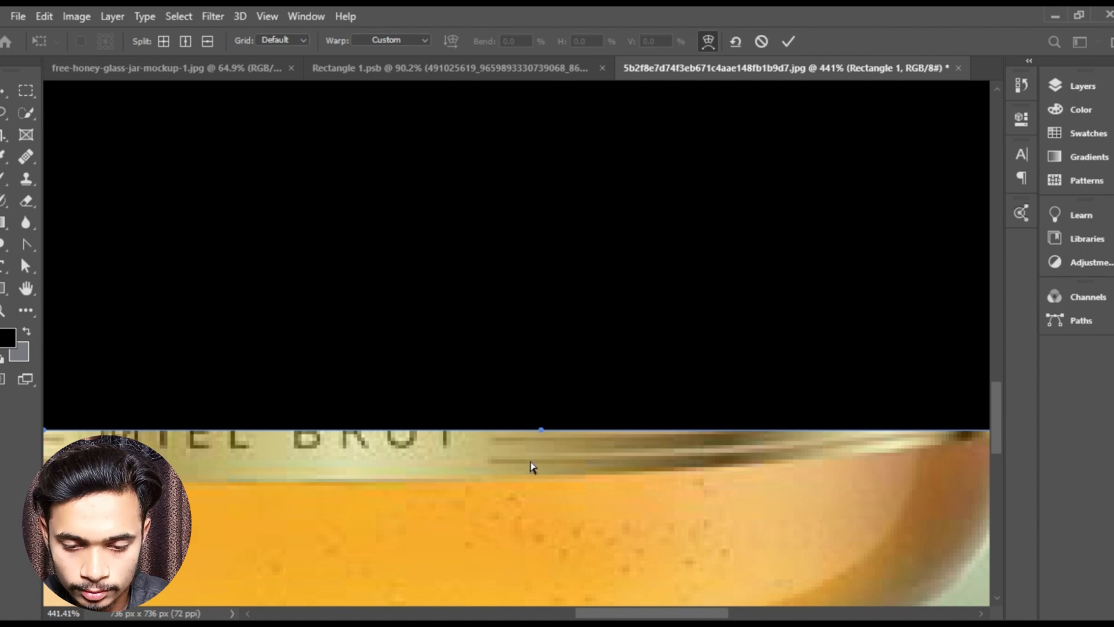
drag(541, 441, 519, 534)
scroll(416, 497, down, 3)
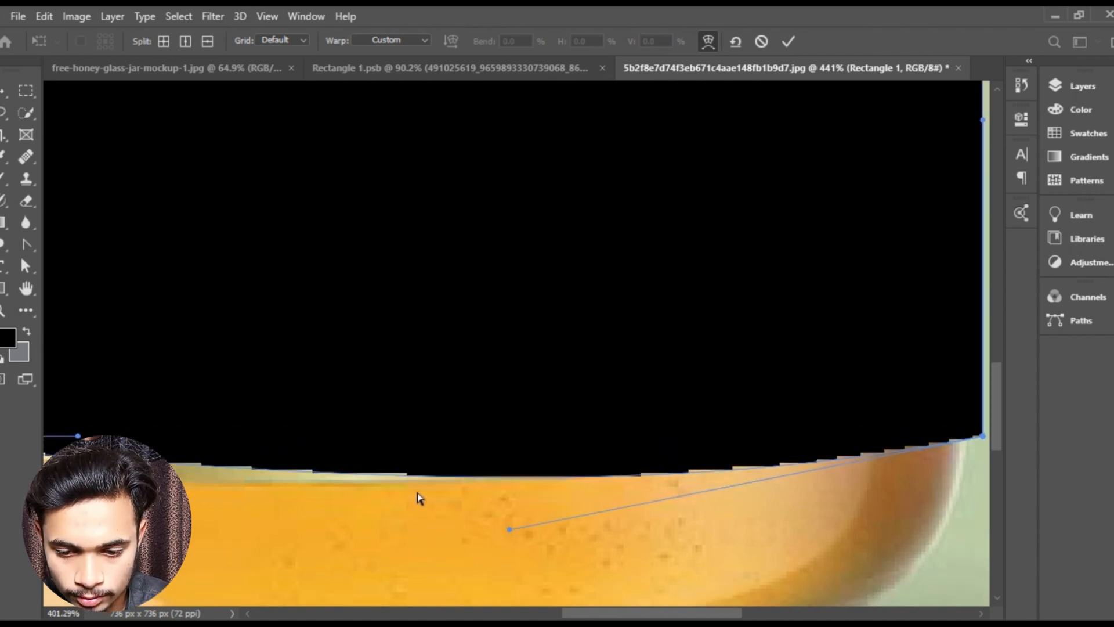
drag(295, 452, 594, 402)
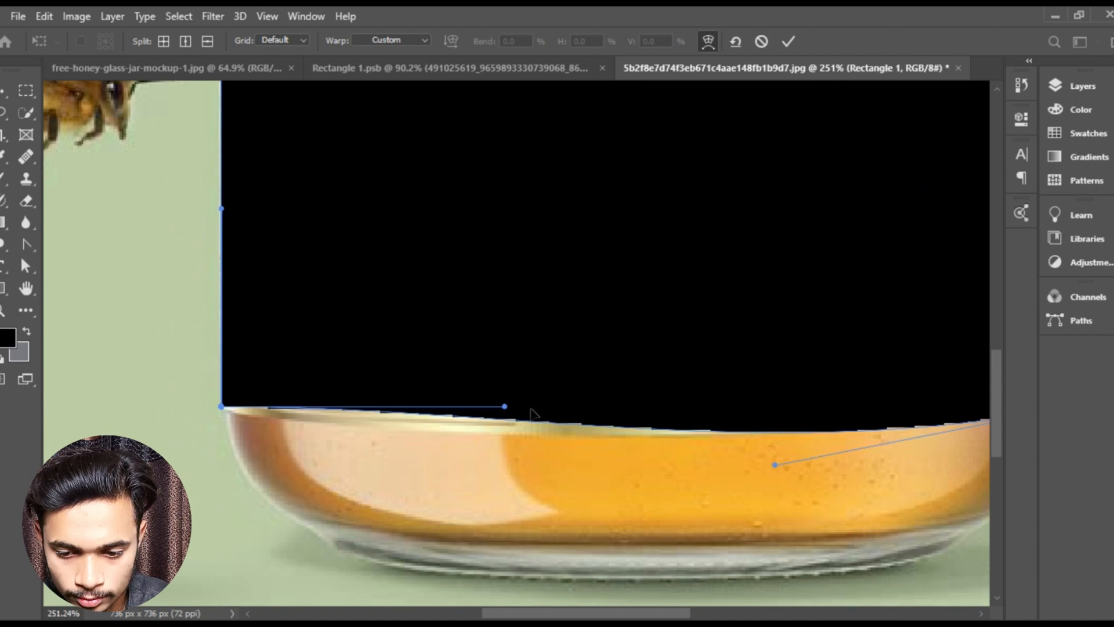
drag(505, 407, 295, 429)
- Curve the black label's upper edge slightly downward to match the jar and apply the warp
scroll(522, 395, up, 10)
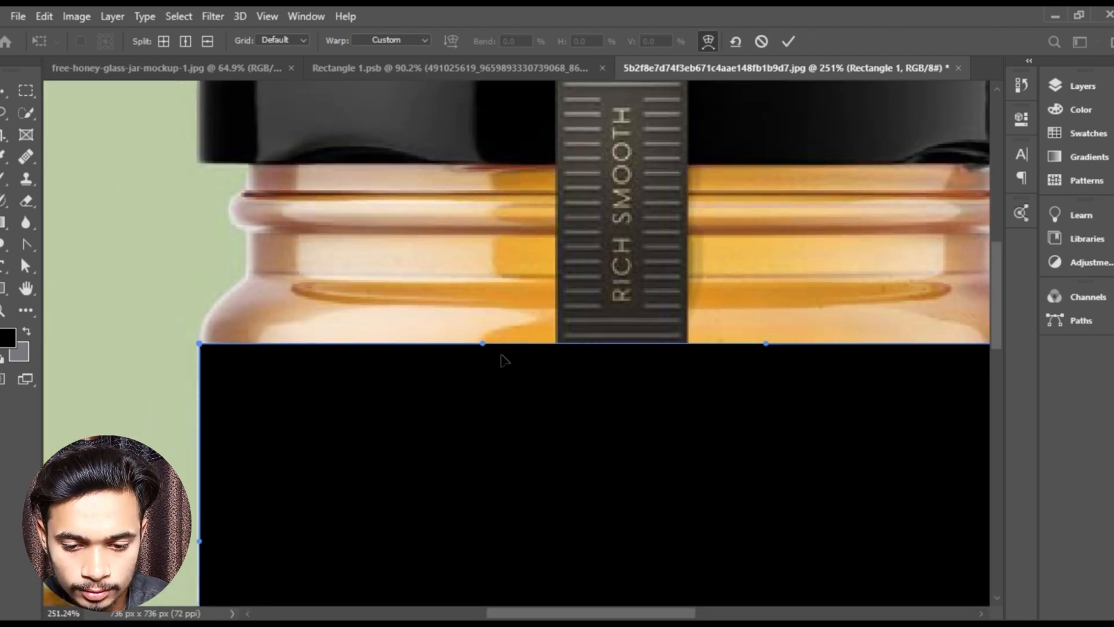
mouse_move(483, 345)
mouse_down()
mouse_move(490, 383)
mouse_move(493, 361)
mouse_up()
drag(722, 387, 443, 355)
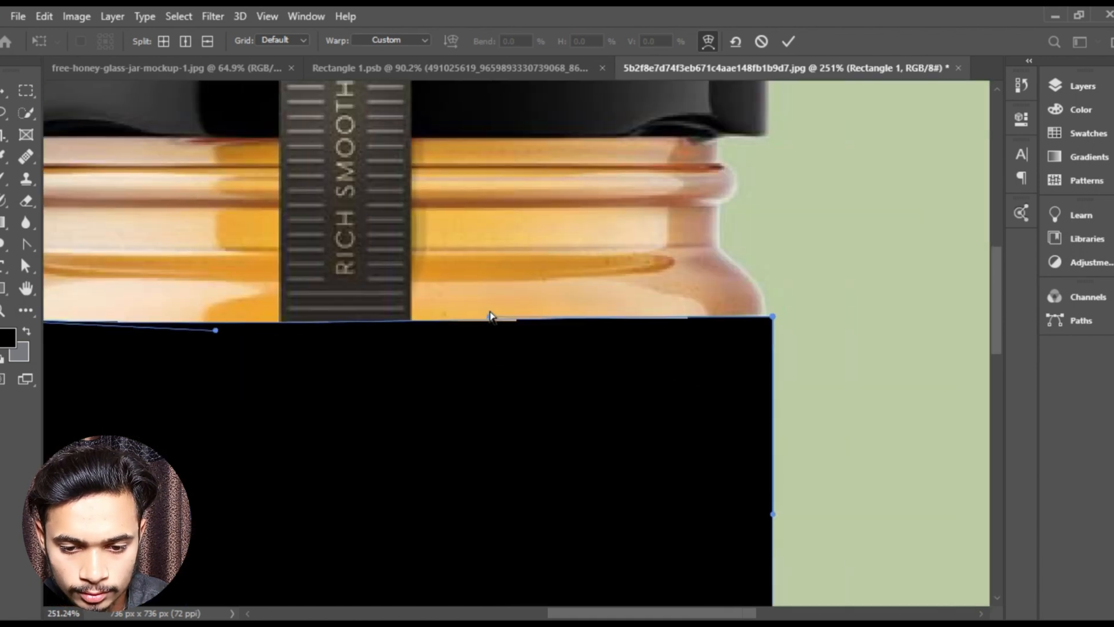
mouse_move(490, 319)
mouse_down()
mouse_move(510, 339)
mouse_move(510, 326)
mouse_move(485, 327)
mouse_up()
click(782, 38)
key(ctrl+0)
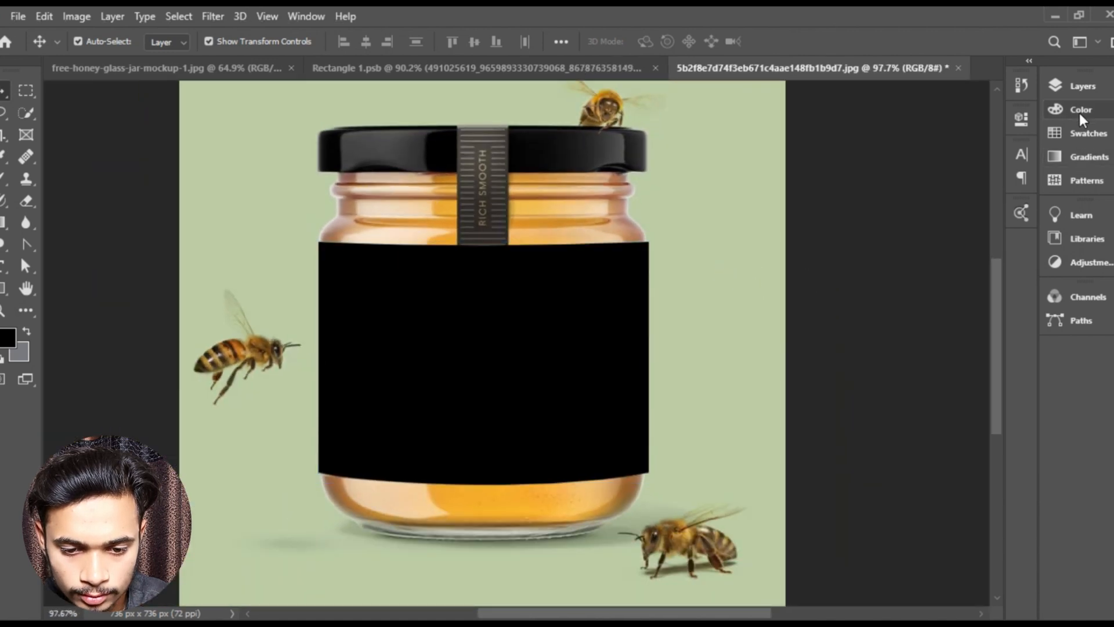
- Duplicate the Rectangle 1 smart object layer
click(1077, 84)
click(937, 186)
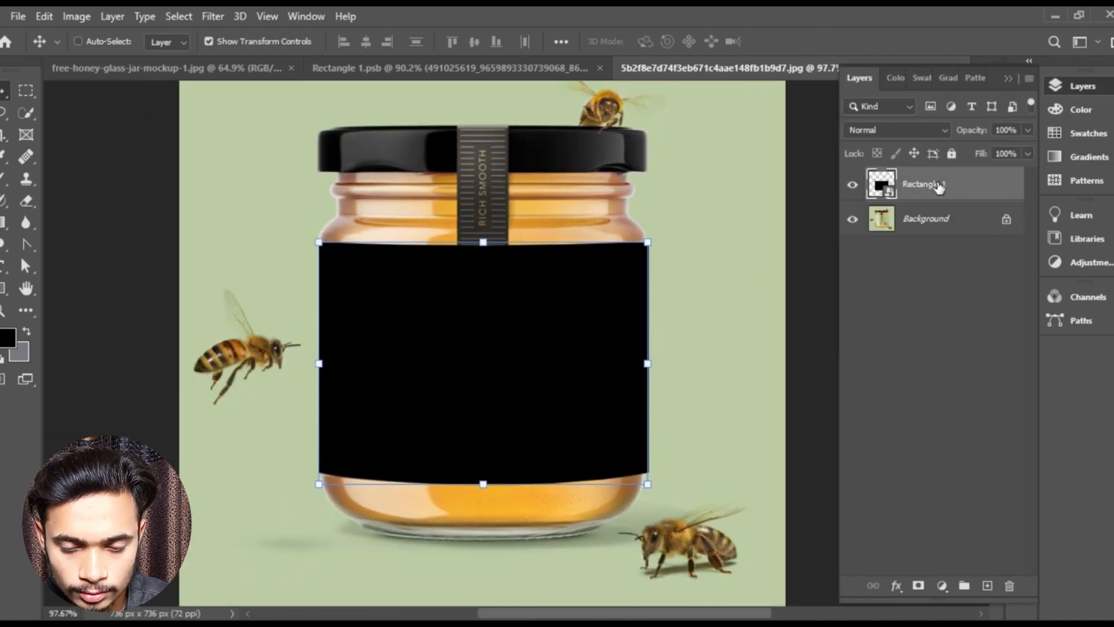
key(ctrl+j)
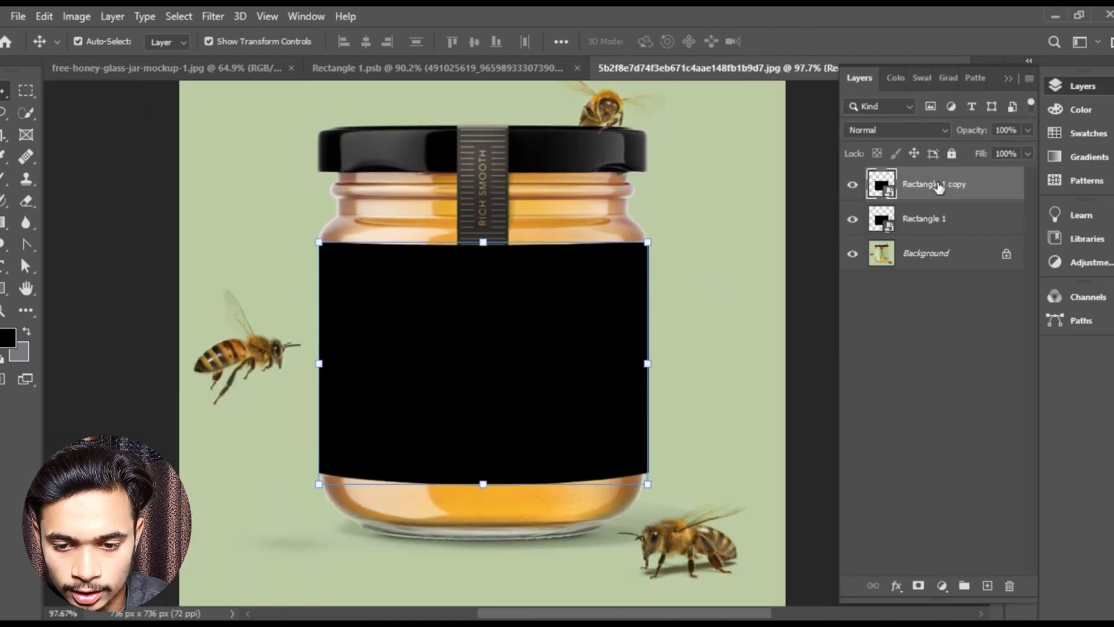
- Place the green tayeb label artwork inside the duplicate's smart object contents, enlarged to fill the canvas, and update the jar document
double_click(882, 185)
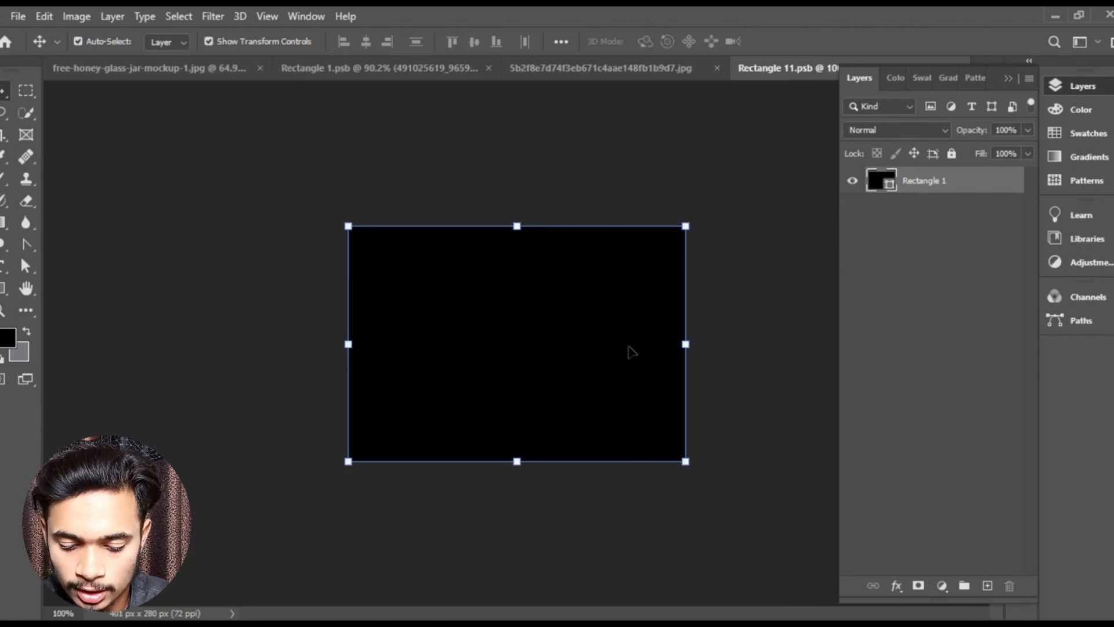
key(alt+Tab)
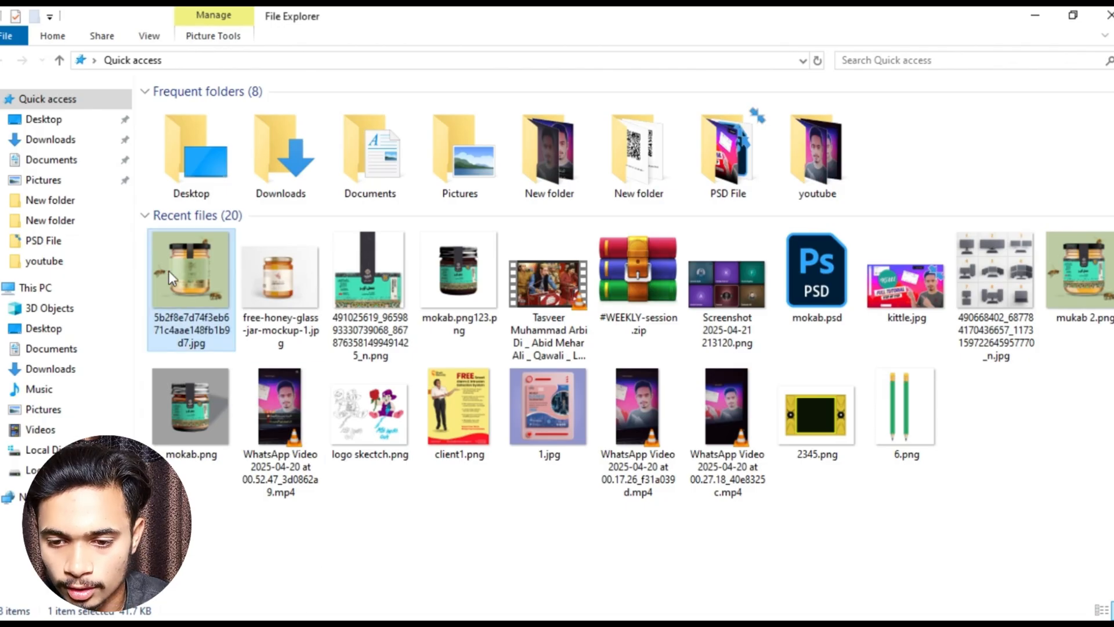
drag(369, 273, 482, 404)
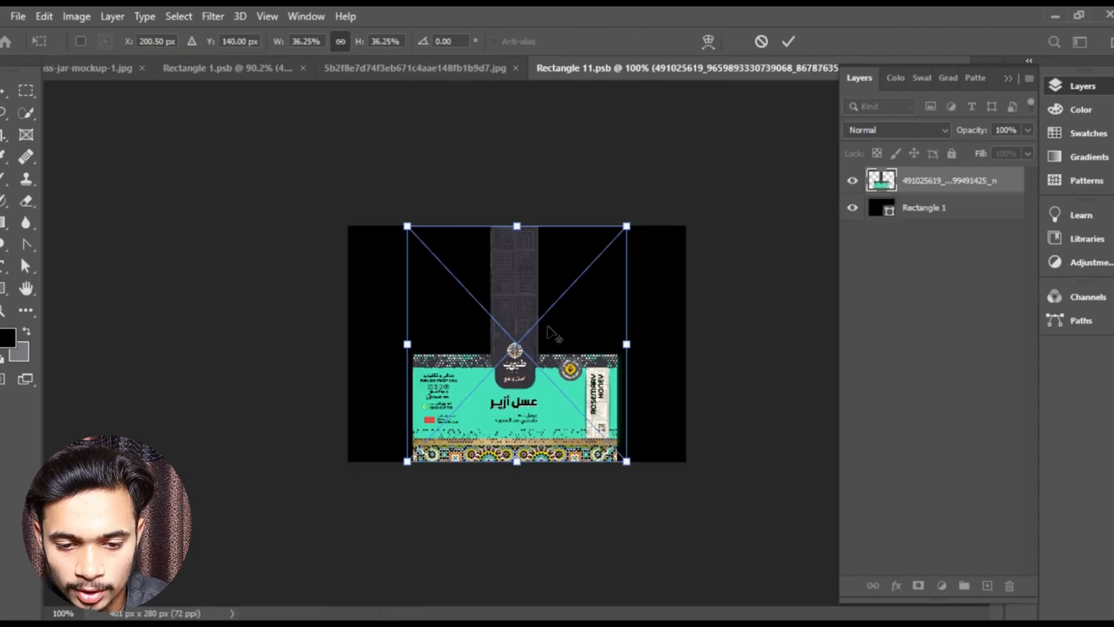
scroll(545, 321, down, 7)
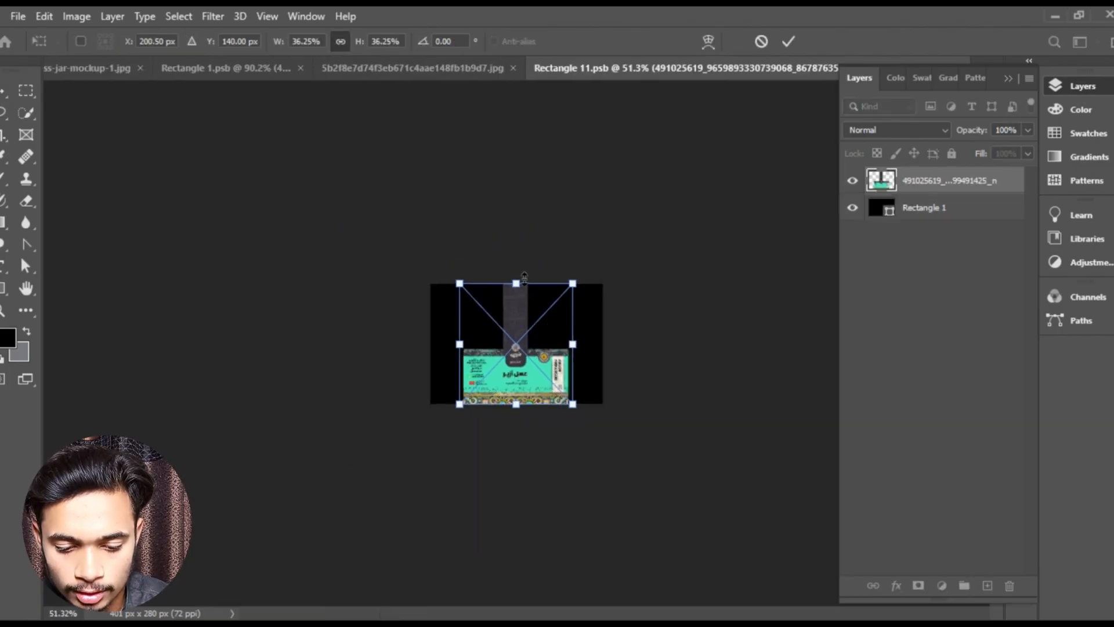
drag(524, 278, 383, 136)
click(788, 41)
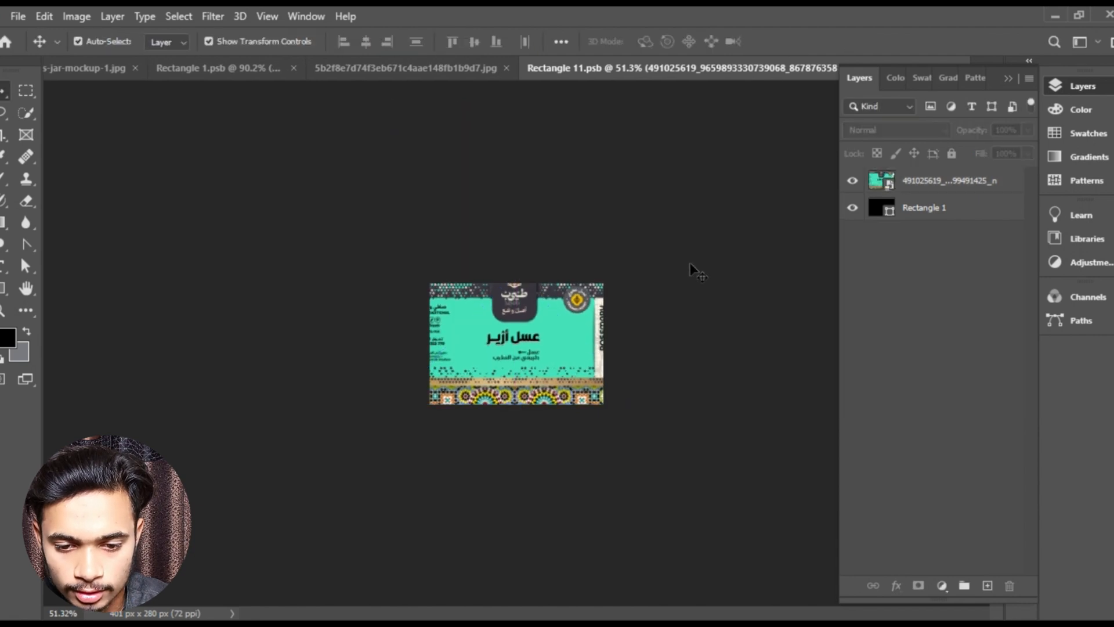
scroll(604, 342, up, 5)
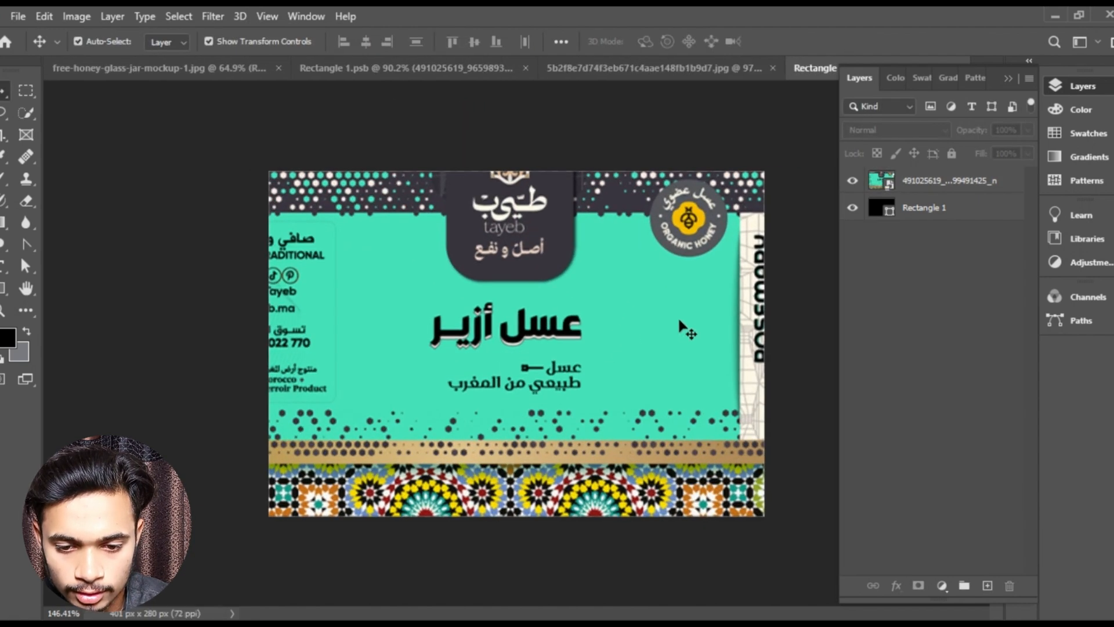
drag(614, 95, 566, 133)
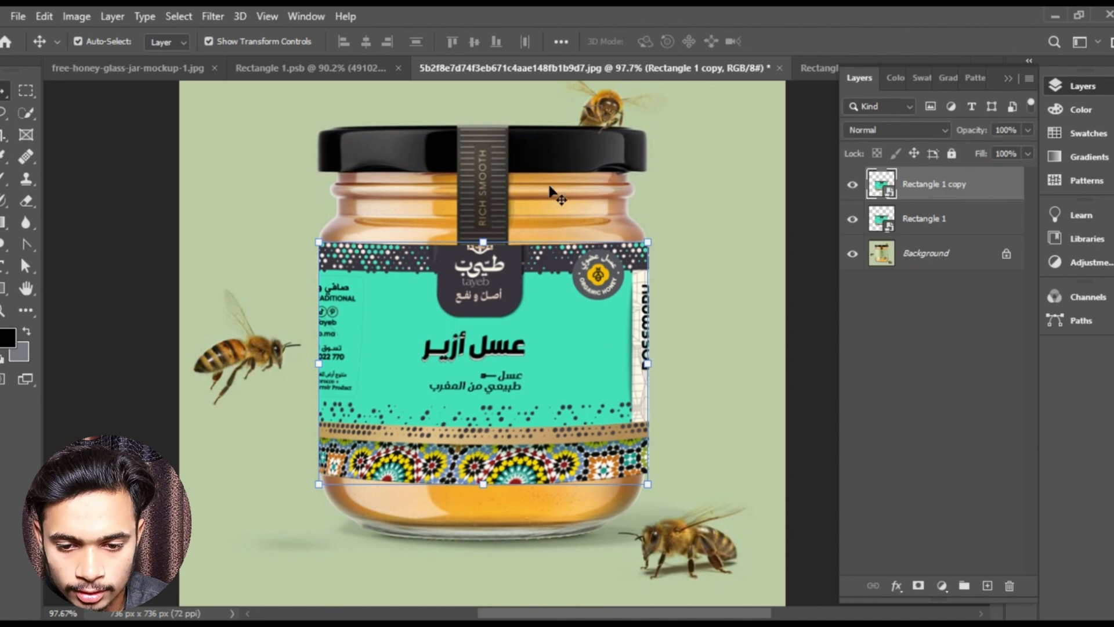
- Set the Rectangle 1 copy layer's blend mode to Multiply
scroll(745, 251, down, 1)
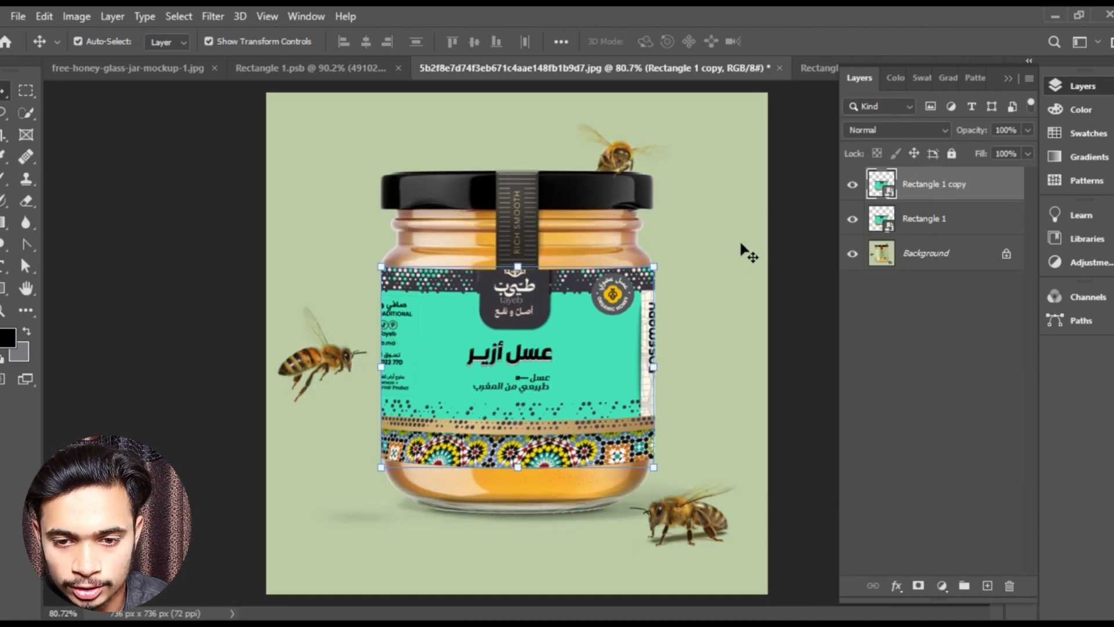
click(906, 130)
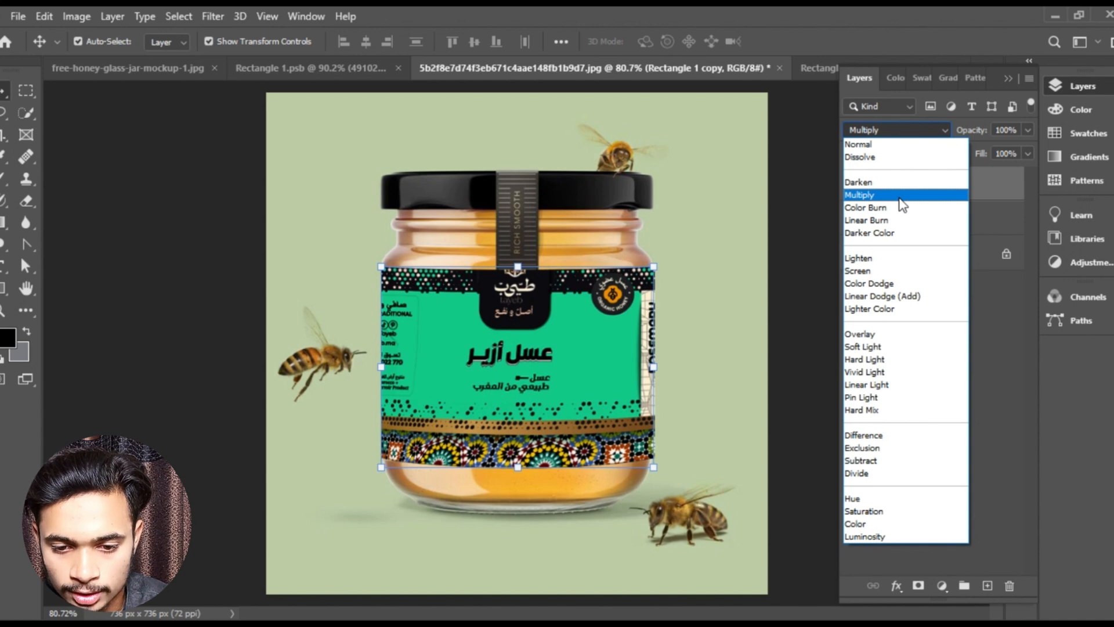
click(900, 197)
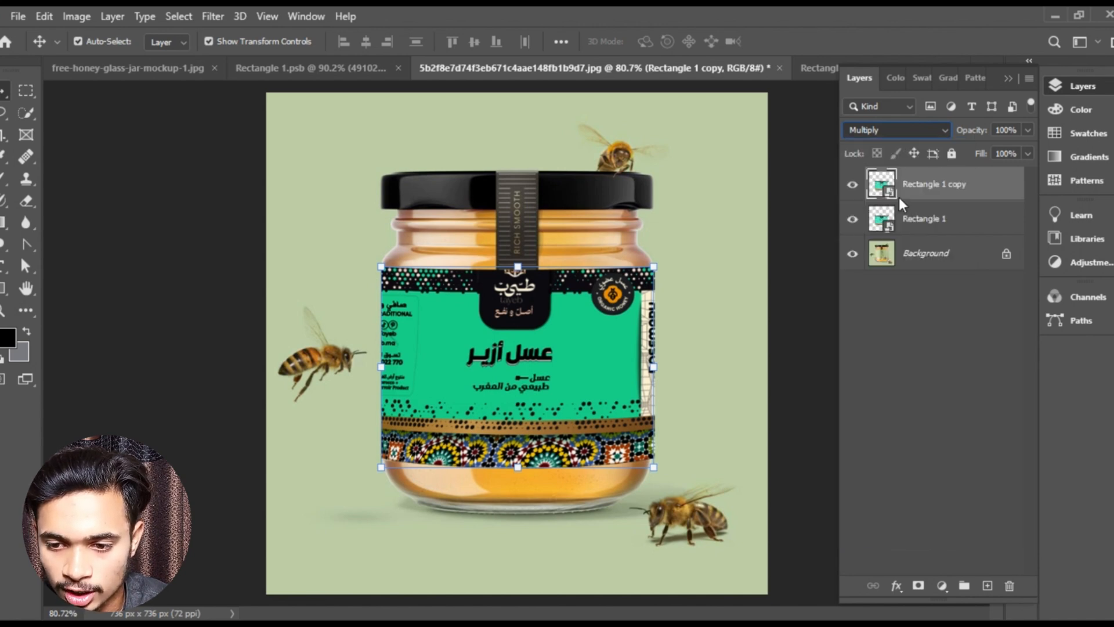
click(807, 281)
- Place the tayeb label artwork as a new layer in the jar document, its dark strip over the lid, at about X 393, Y 226 px
scroll(620, 426, up, 2)
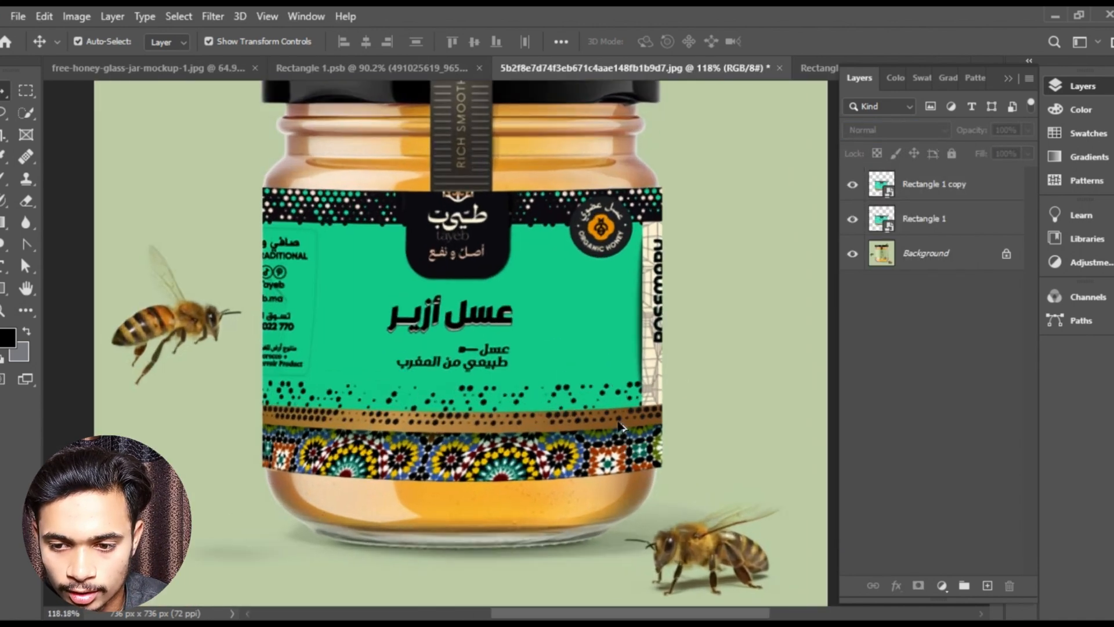
scroll(608, 203, up, 2)
scroll(520, 172, down, 3)
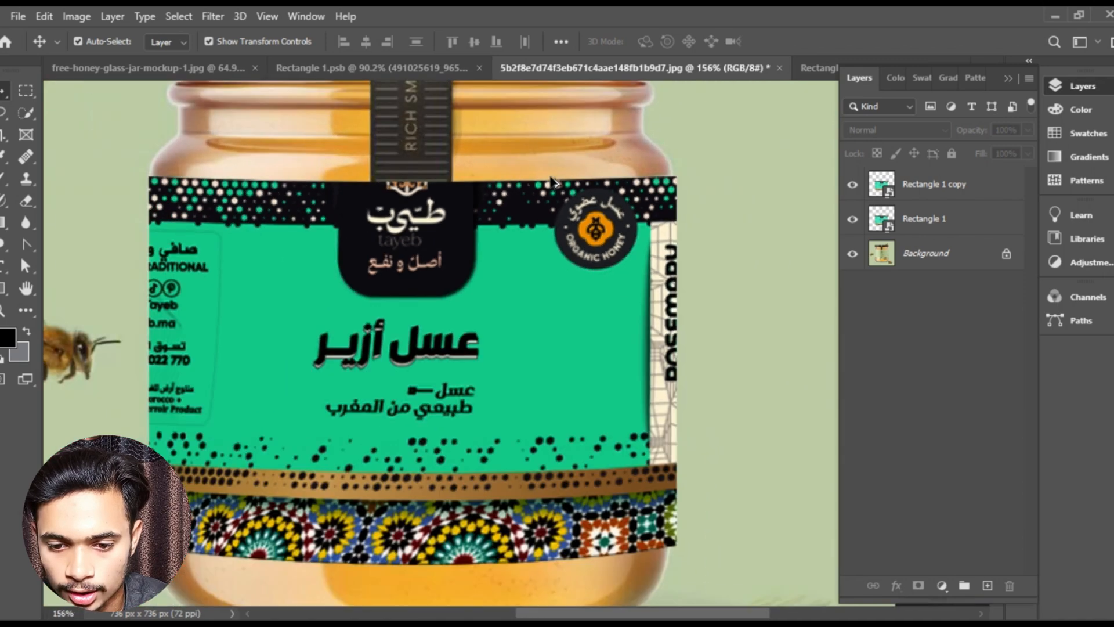
scroll(531, 293, up, 4)
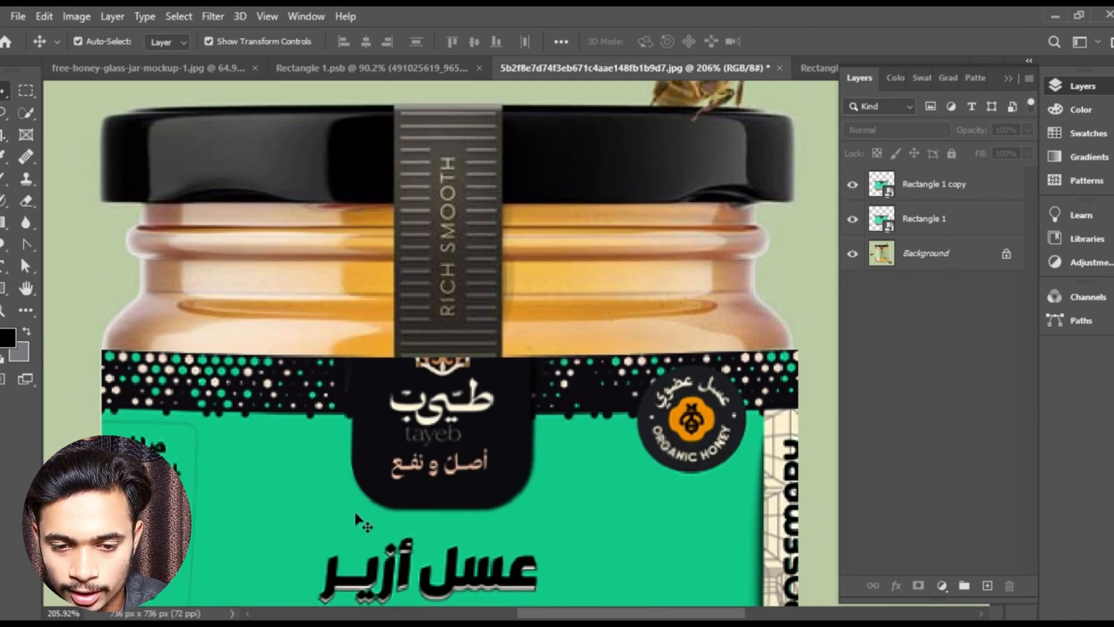
click(311, 624)
drag(346, 266, 398, 354)
drag(425, 314, 432, 312)
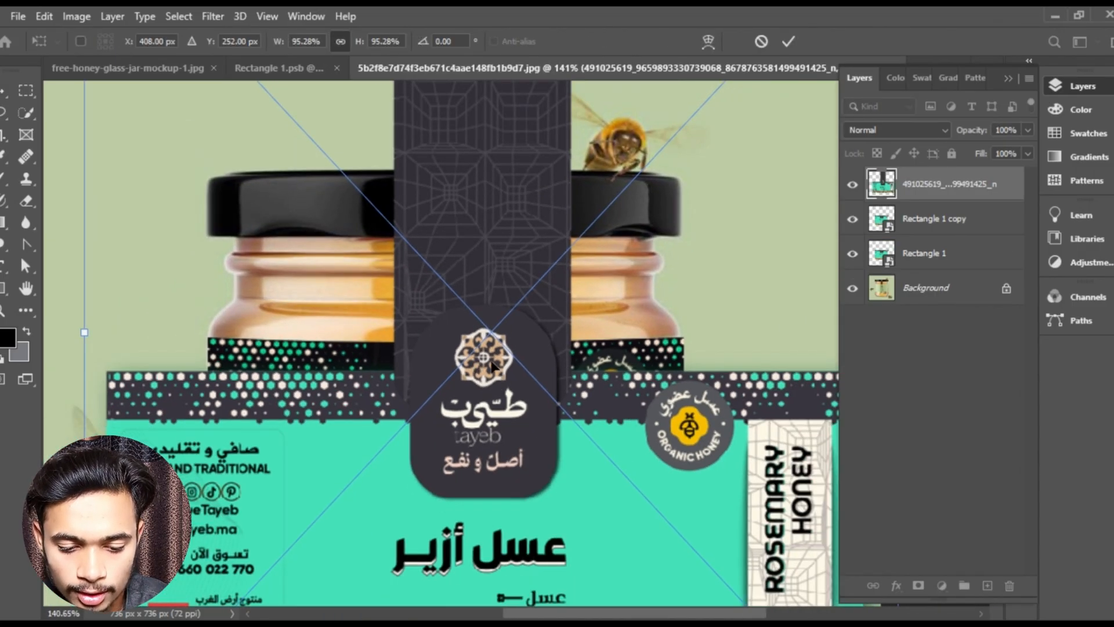
drag(492, 366, 481, 340)
scroll(482, 340, down, 2)
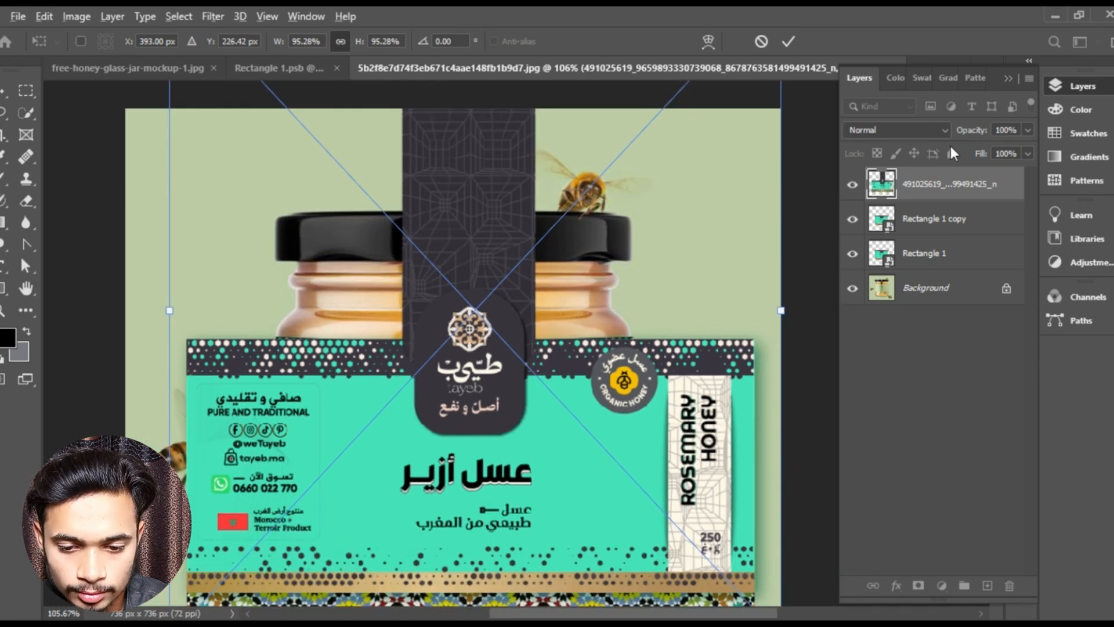
click(788, 43)
- Add a layer mask to the placed artwork and paint out its green label area with a large black brush
click(918, 585)
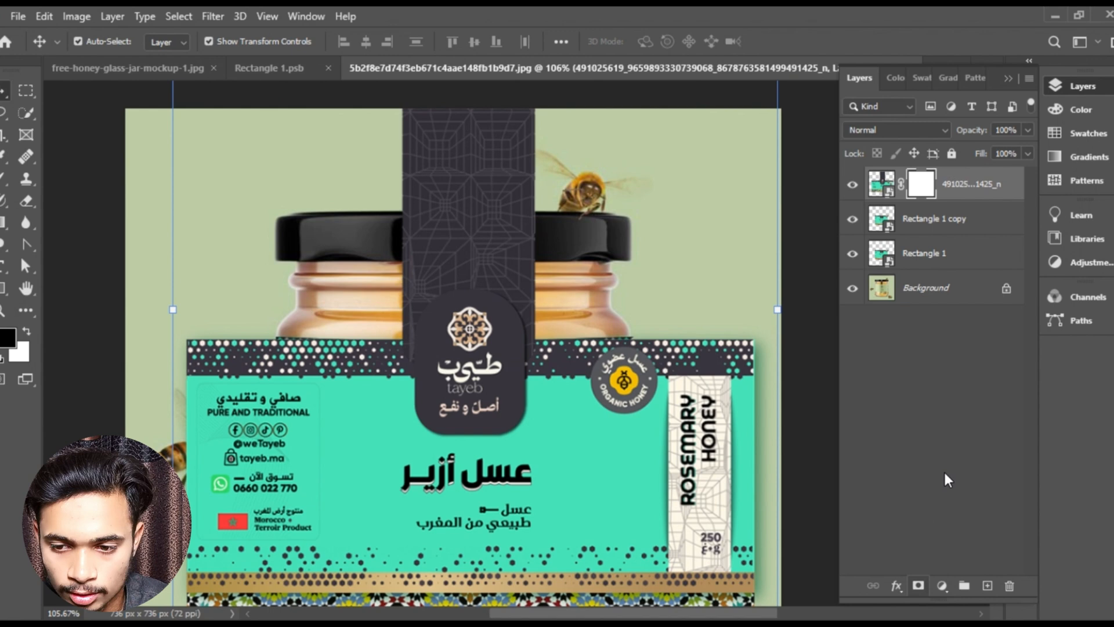
click(1010, 79)
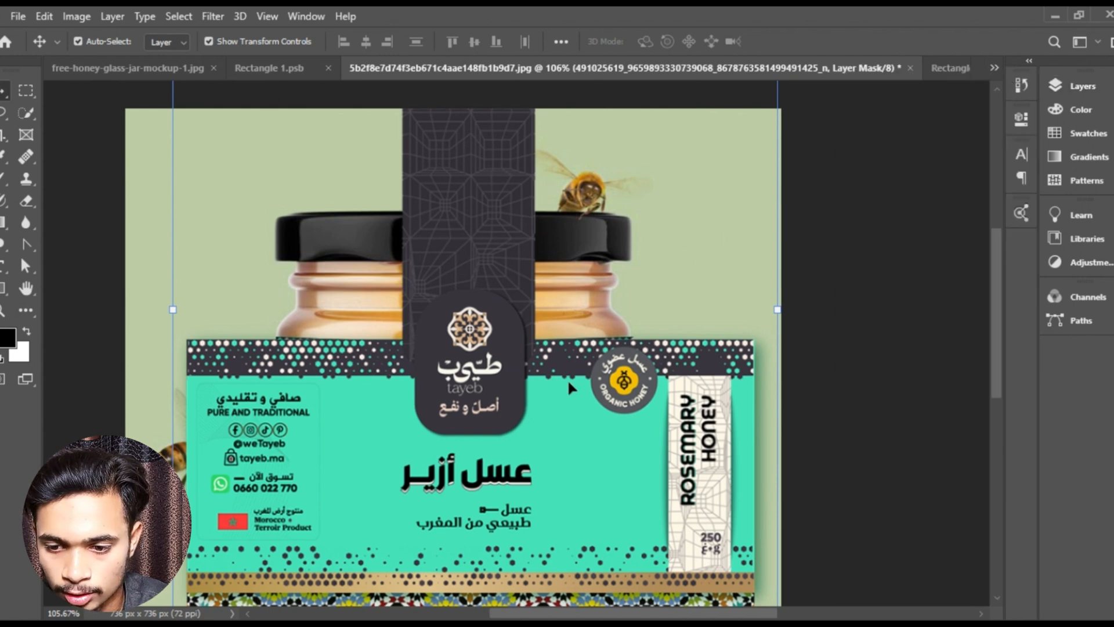
click(2, 180)
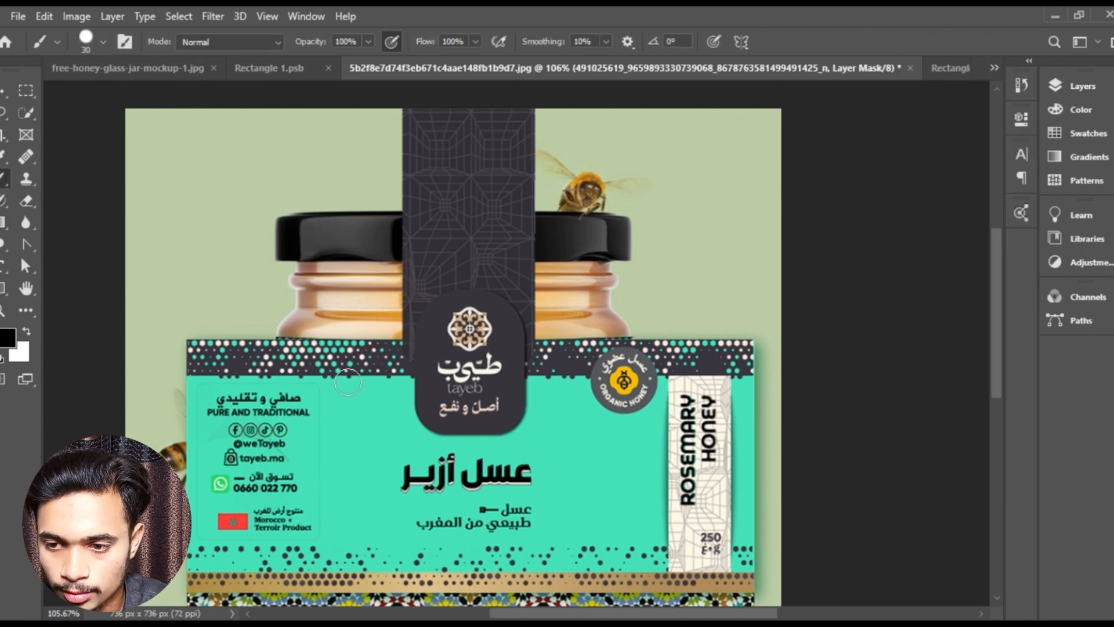
key(ctrl+0)
mouse_move(423, 300)
mouse_down()
mouse_move(452, 458)
mouse_move(415, 481)
mouse_move(367, 366)
mouse_up()
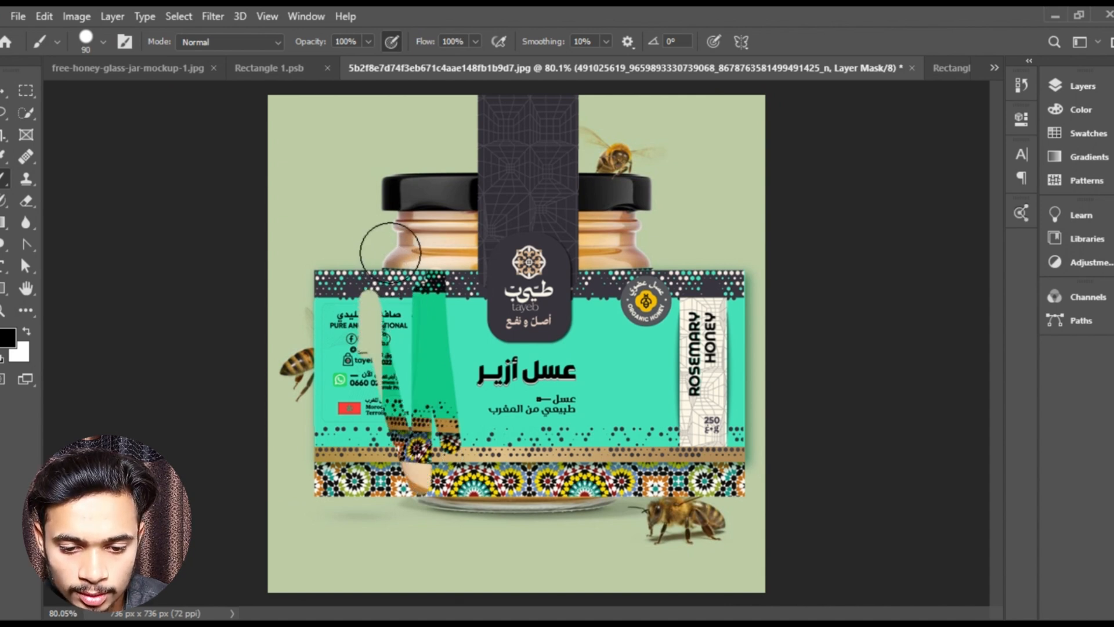
key(bracketright)
mouse_move(390, 251)
mouse_down()
mouse_move(397, 508)
mouse_move(304, 308)
mouse_move(344, 352)
mouse_move(351, 384)
mouse_move(337, 484)
mouse_move(424, 507)
mouse_move(637, 491)
mouse_move(769, 446)
mouse_move(741, 238)
mouse_move(750, 401)
mouse_move(721, 244)
mouse_move(685, 475)
mouse_move(679, 267)
mouse_move(640, 450)
mouse_move(641, 278)
mouse_move(620, 423)
mouse_move(482, 435)
mouse_move(508, 411)
mouse_move(657, 420)
mouse_move(410, 395)
mouse_move(511, 400)
mouse_move(442, 378)
mouse_move(450, 277)
mouse_move(454, 371)
mouse_move(561, 387)
mouse_move(608, 354)
mouse_move(620, 271)
mouse_up()
- Mask away the remaining light green artwork around the sides and lower edge of the tayeb logo badge
scroll(602, 382, up, 7)
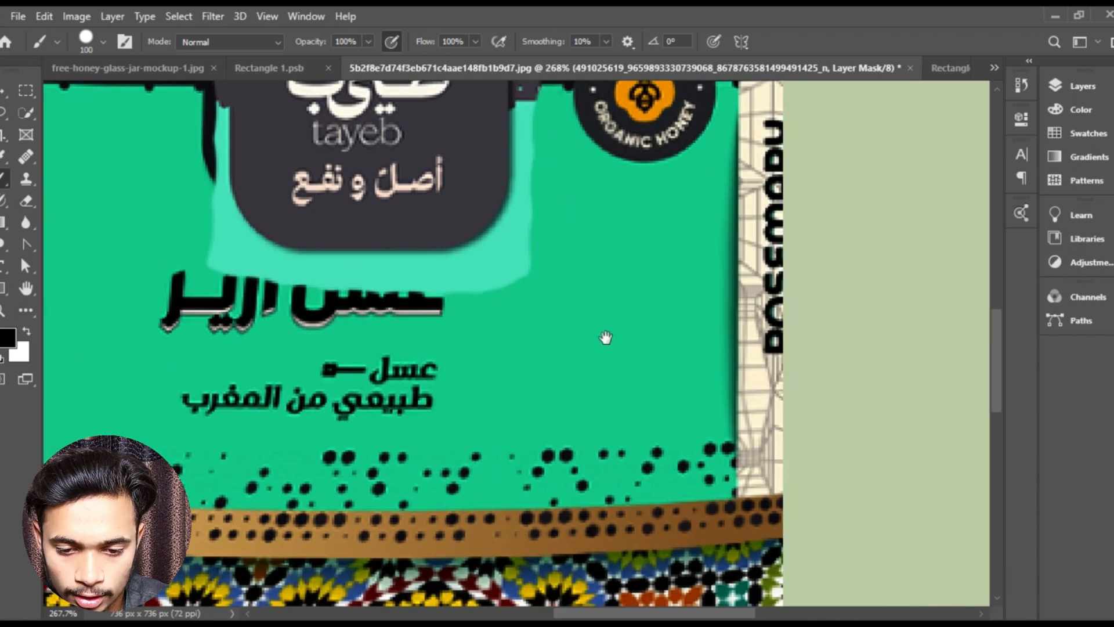
drag(606, 337, 613, 388)
mouse_move(636, 203)
mouse_down()
mouse_move(614, 316)
mouse_move(564, 370)
mouse_move(433, 363)
mouse_move(244, 377)
mouse_move(238, 331)
mouse_move(336, 399)
mouse_move(517, 415)
mouse_up()
drag(254, 370, 537, 427)
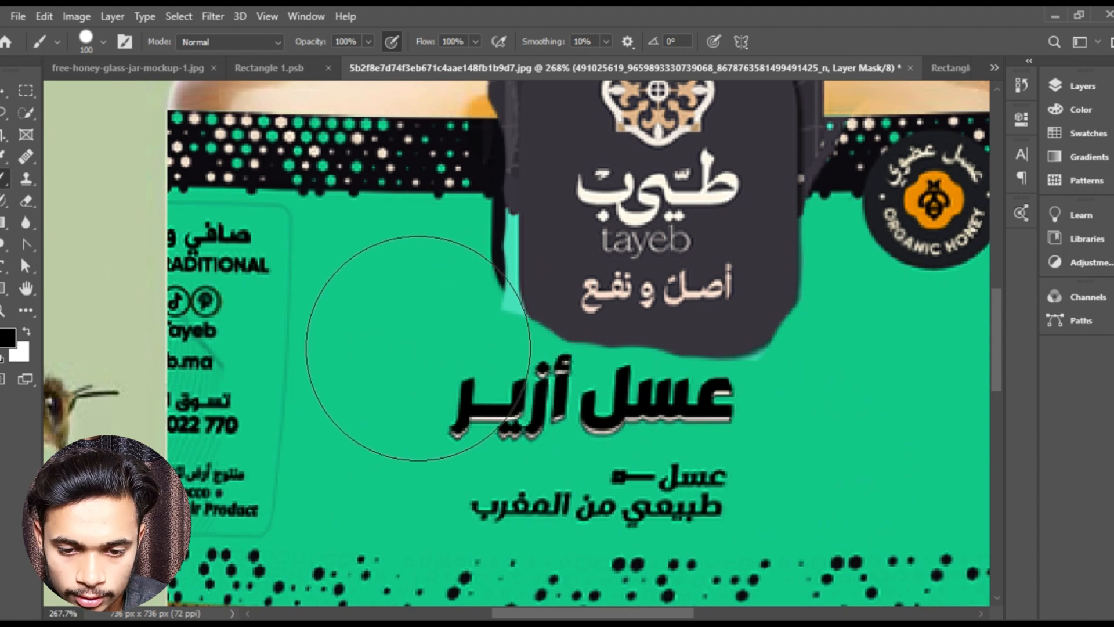
mouse_move(419, 348)
mouse_down()
mouse_move(404, 302)
mouse_move(406, 188)
mouse_move(414, 285)
mouse_up()
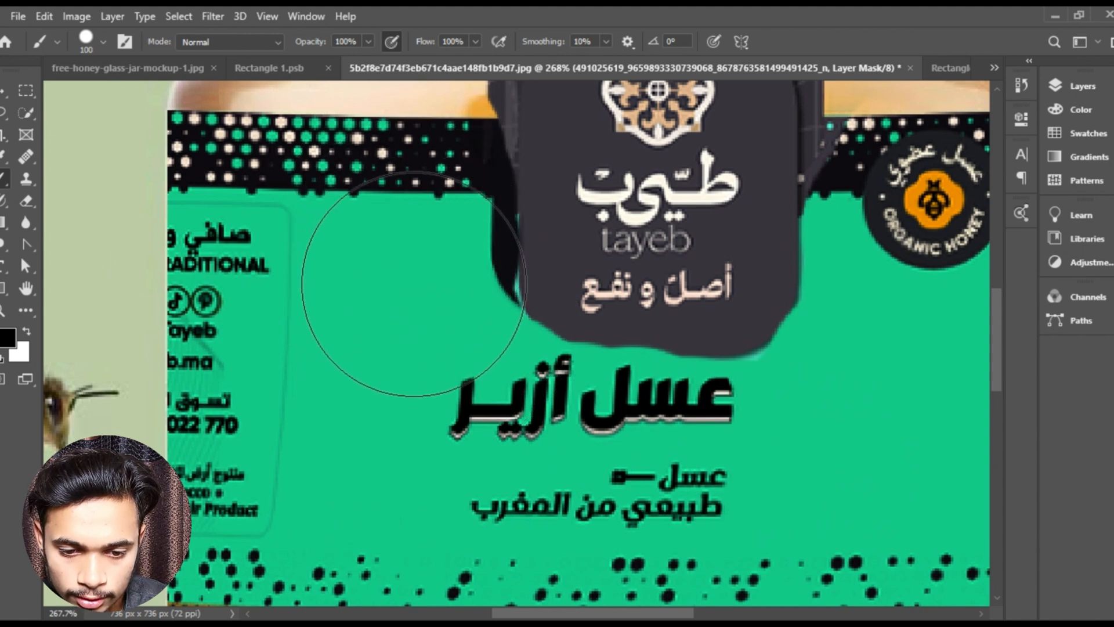
drag(888, 254, 748, 320)
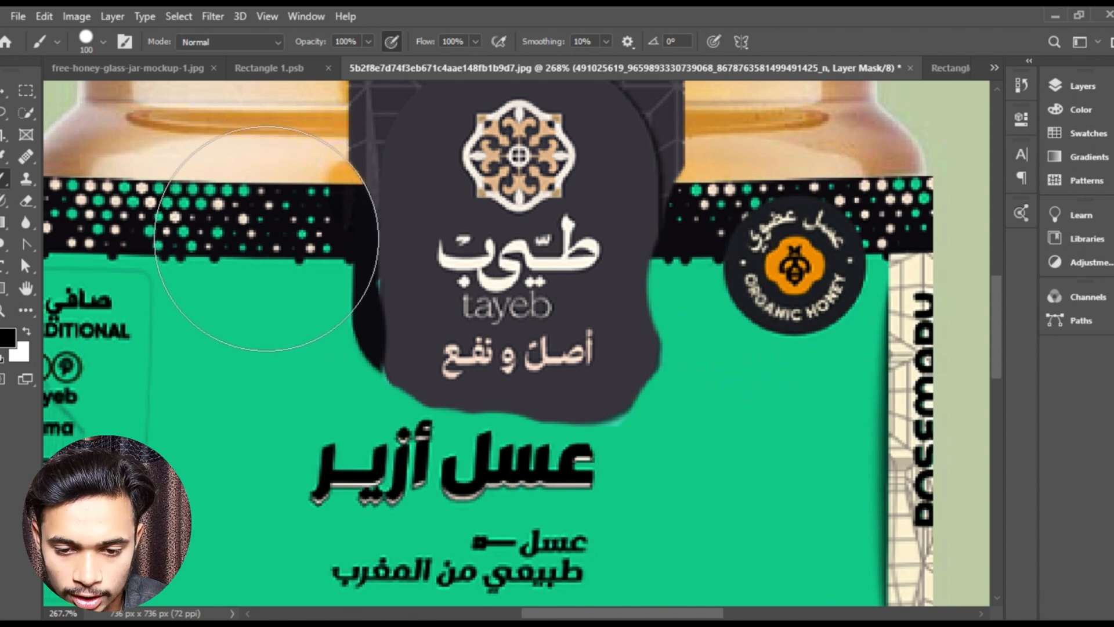
- Restore the tayeb badge's right side and lower-right corner on the layer mask with a 9 px white brush
key(bracketleft)
key(bracketleft)
key(bracketleft)
key(bracketleft)
key(bracketleft)
key(bracketleft)
key(bracketleft)
key(bracketleft)
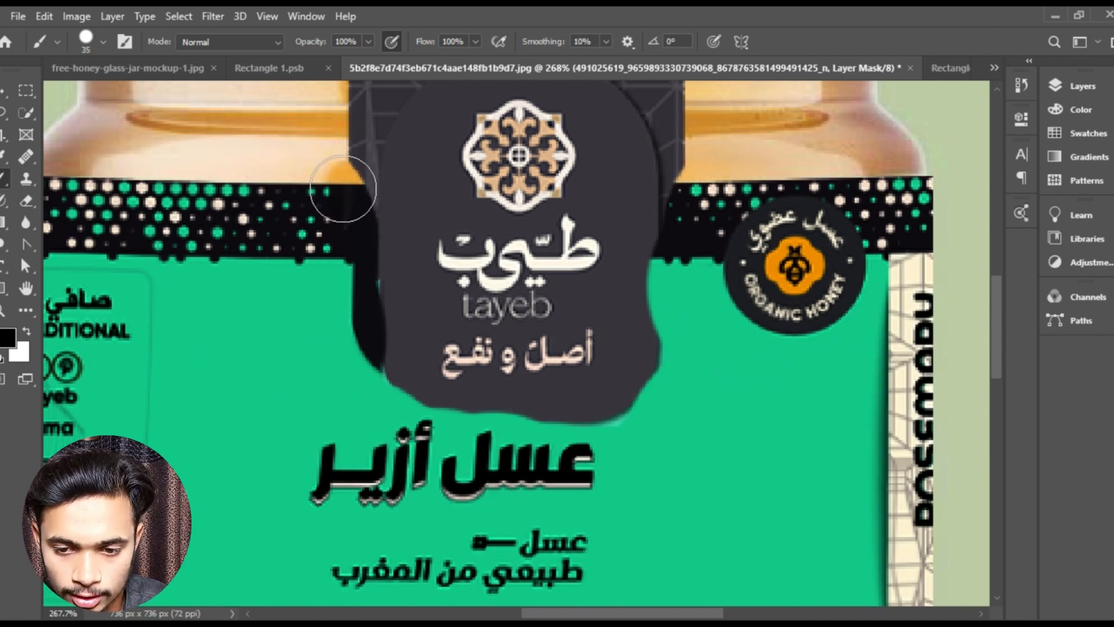
scroll(661, 361, up, 3)
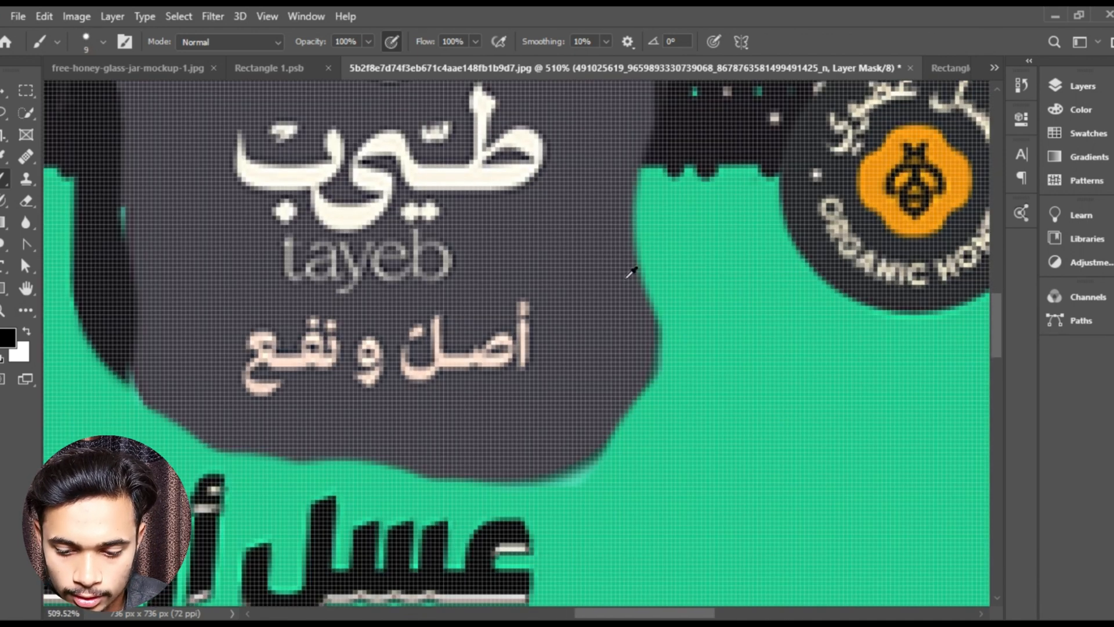
key(x)
drag(639, 106, 613, 231)
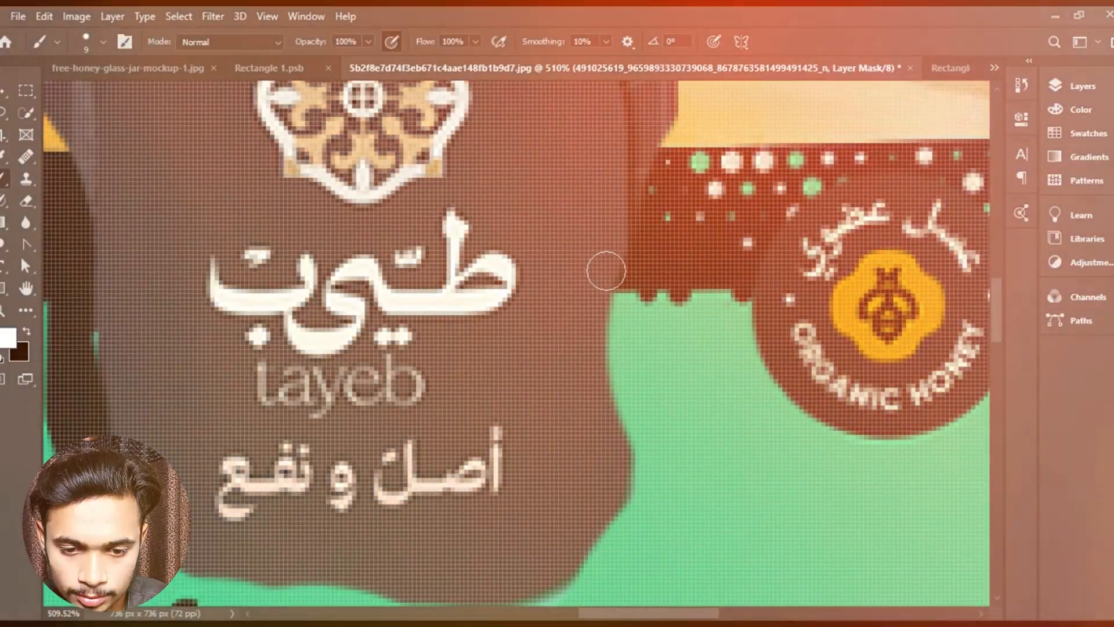
mouse_move(605, 271)
mouse_down()
mouse_move(618, 460)
mouse_move(603, 341)
mouse_move(596, 427)
mouse_up()
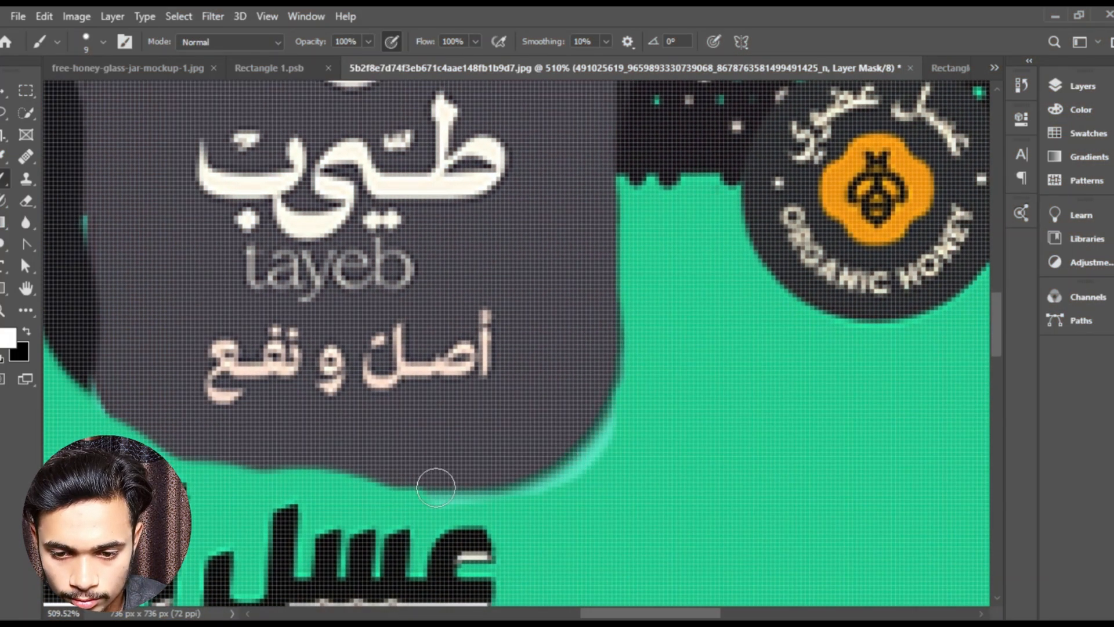
- Mask away the light green fringe around the badge's lower-right corner with black
key(x)
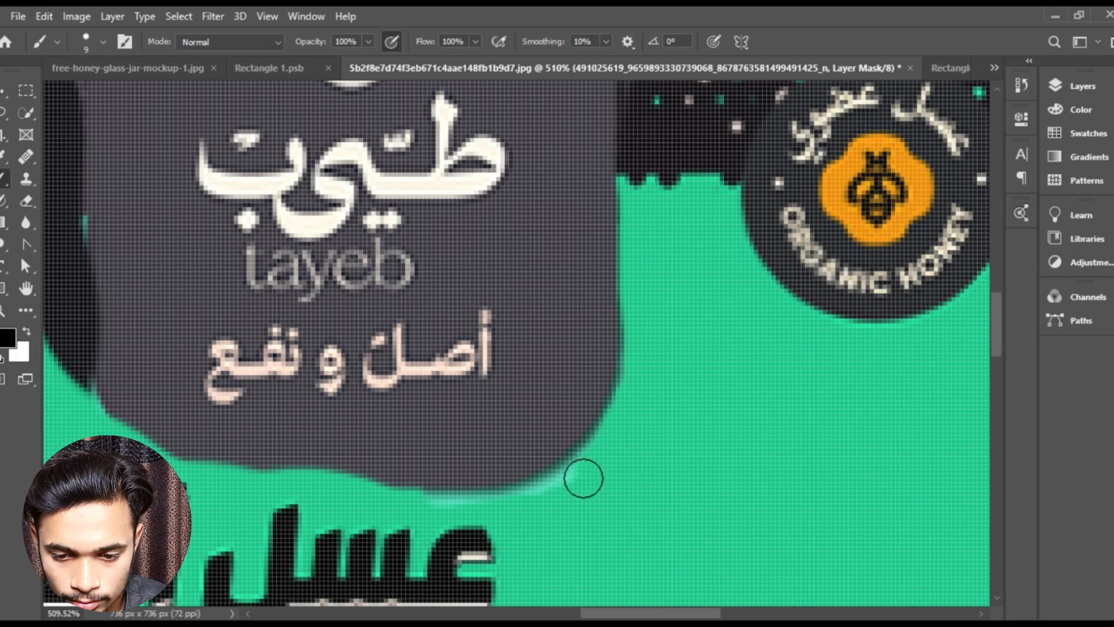
drag(550, 477, 634, 445)
drag(656, 348, 526, 355)
- Rebuild the badge's lower edge, lower-left corner and left side on the mask, alternating between white and black paint
key(x)
mouse_move(667, 325)
mouse_down()
mouse_move(482, 338)
mouse_move(646, 360)
mouse_move(499, 357)
mouse_move(403, 332)
mouse_move(354, 281)
mouse_move(426, 365)
mouse_move(447, 415)
mouse_up()
mouse_move(415, 253)
mouse_down()
mouse_move(411, 378)
mouse_move(376, 340)
mouse_move(384, 379)
mouse_up()
key(x)
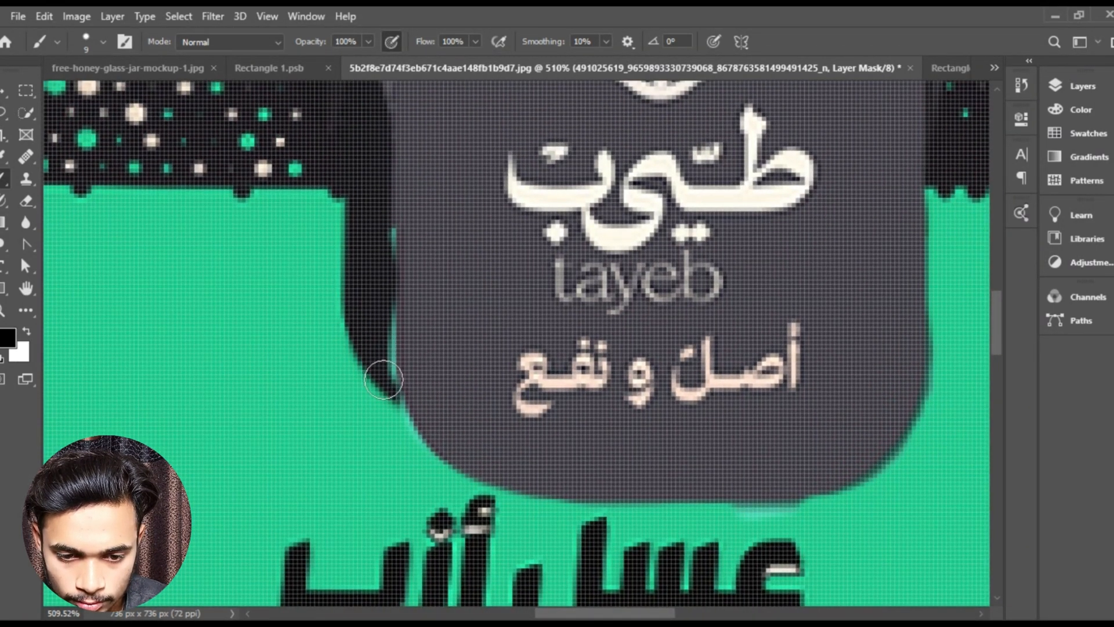
key(x)
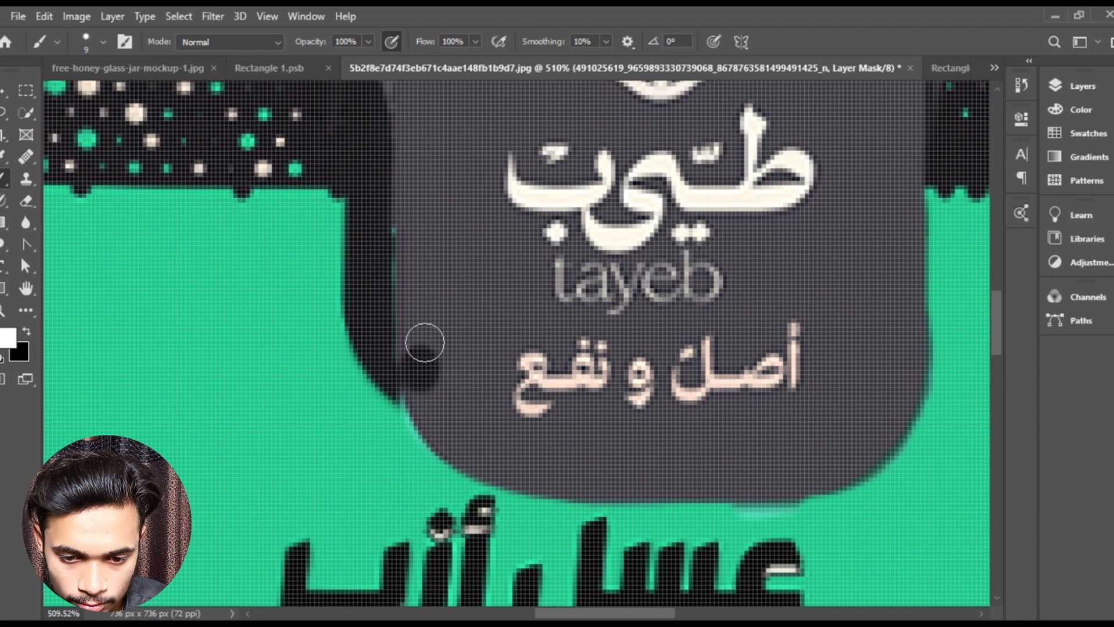
drag(425, 343, 428, 389)
key(x)
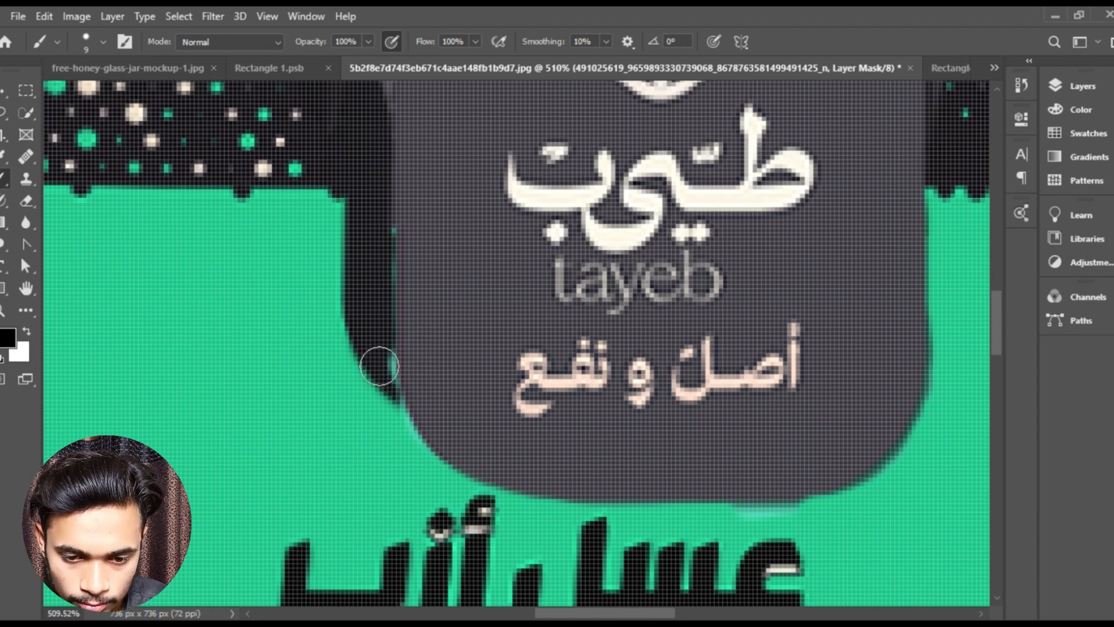
- Paint white on the mask to extend both side edges of the dark strip straight down to the patterned label band
scroll(456, 282, up, 3)
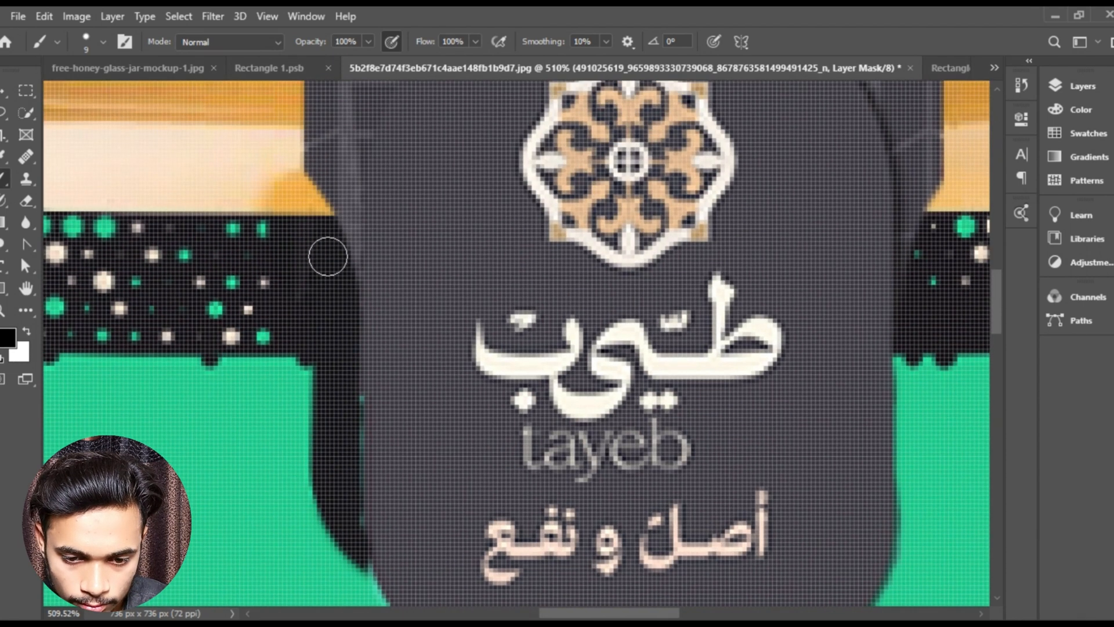
key(x)
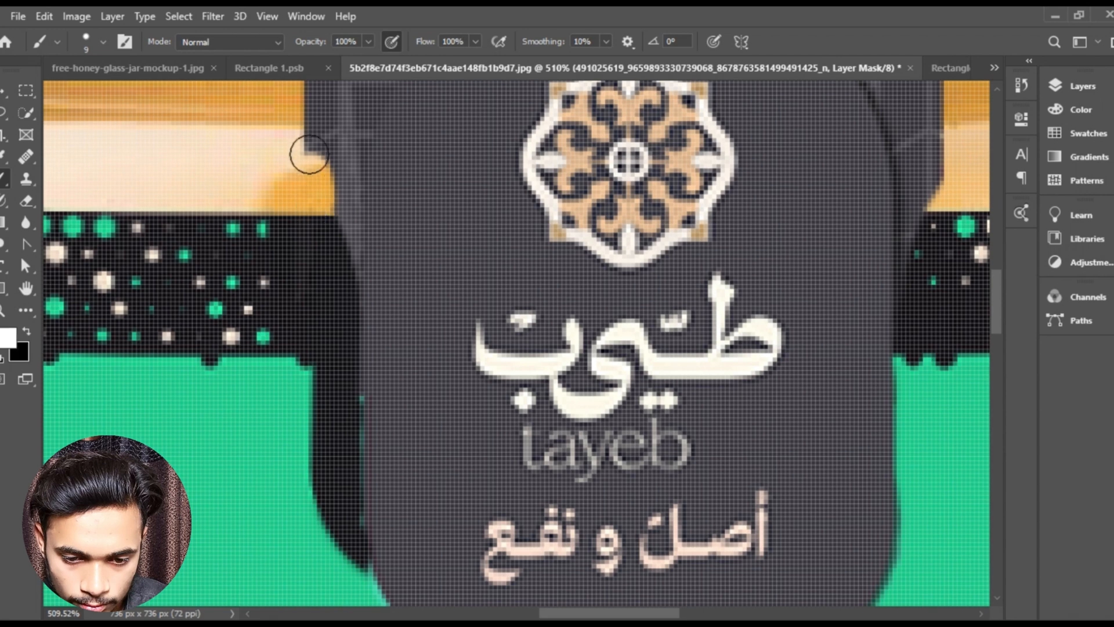
drag(306, 155, 326, 208)
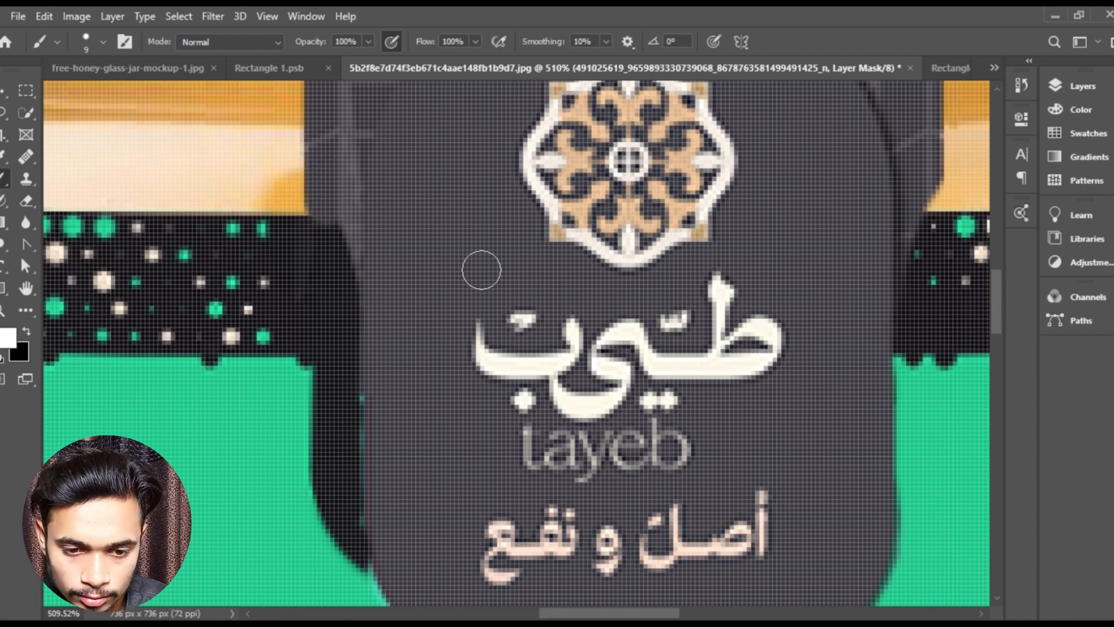
scroll(577, 268, right, 5)
scroll(610, 232, up, 4)
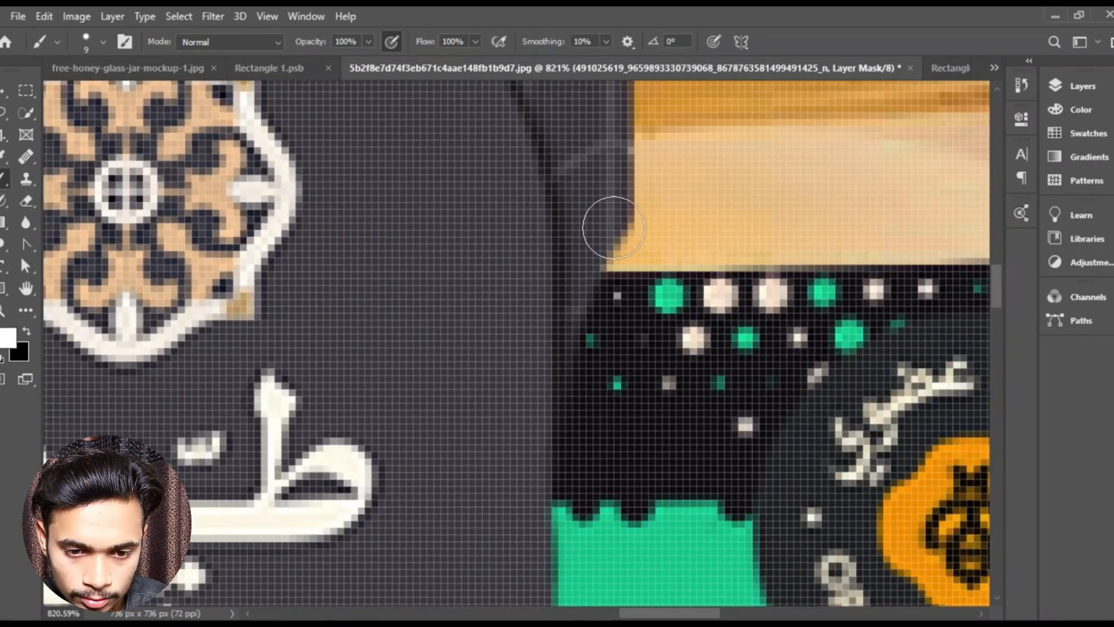
drag(626, 245, 618, 254)
alt+scroll(599, 331, down, 9)
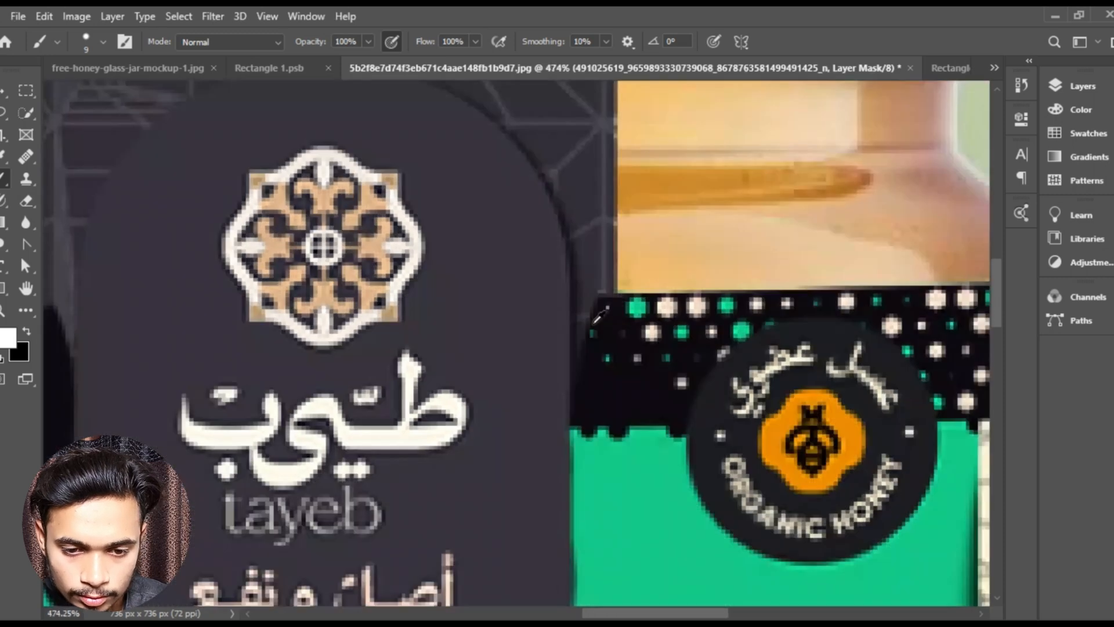
drag(567, 296, 503, 383)
- Mask out the part of the dark strip extending above the jar lid with a 40 px black brush
alt+scroll(418, 243, up, 4)
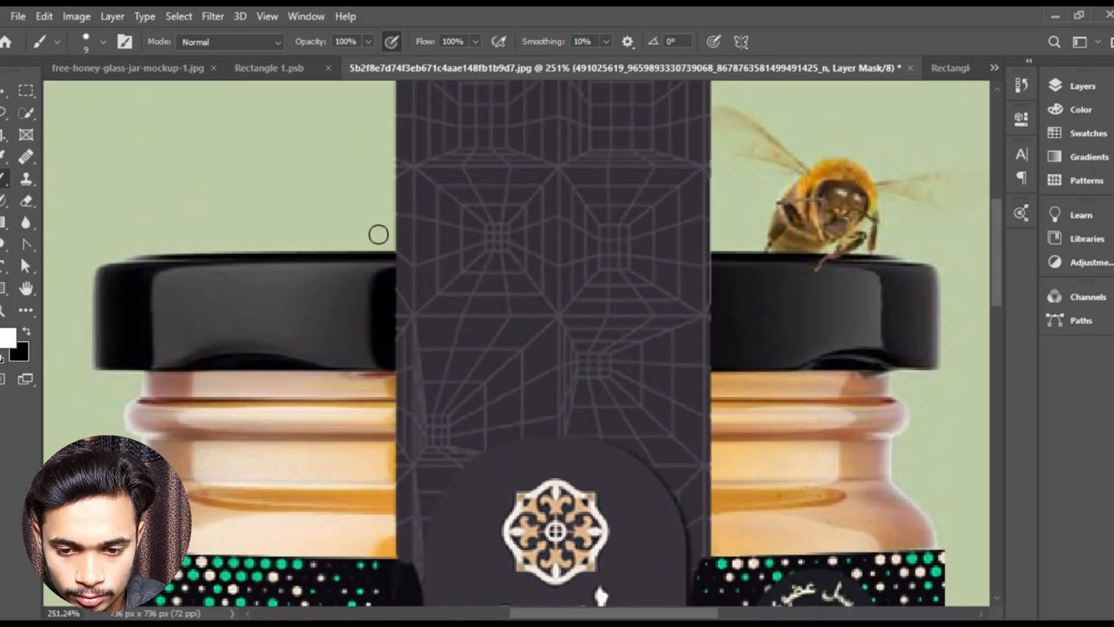
key(bracketright)
key(bracketright)
key(bracketright)
key(bracketright)
scroll(505, 216, up, 3)
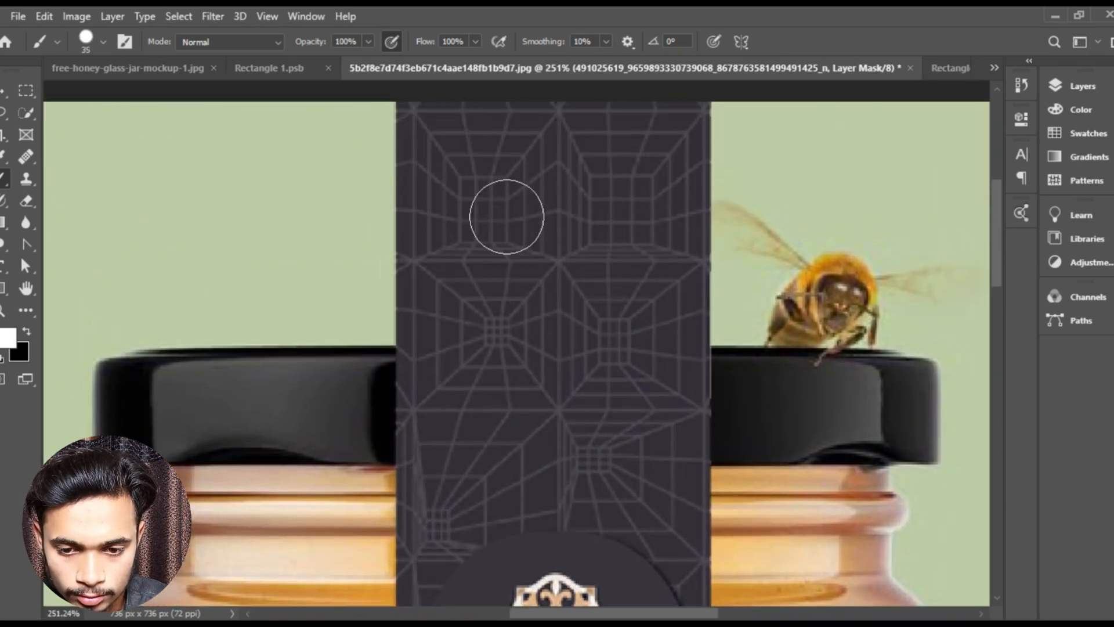
key(x)
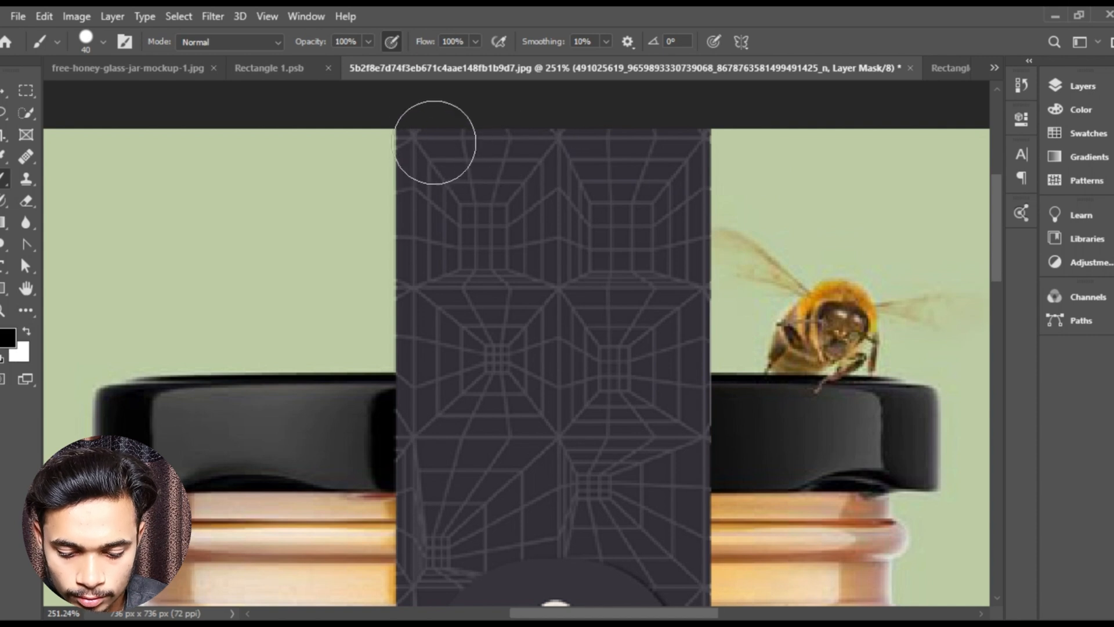
mouse_move(705, 165)
mouse_down()
mouse_move(424, 152)
mouse_move(590, 172)
mouse_move(357, 220)
mouse_move(719, 234)
mouse_move(831, 250)
mouse_move(324, 313)
mouse_move(722, 328)
mouse_move(390, 316)
mouse_move(452, 324)
mouse_up()
- Trim the strip's upper edge level with the top of the lid using a 9 px black brush on the mask
key(bracketleft)
key(bracketleft)
key(bracketleft)
key(bracketleft)
key(bracketleft)
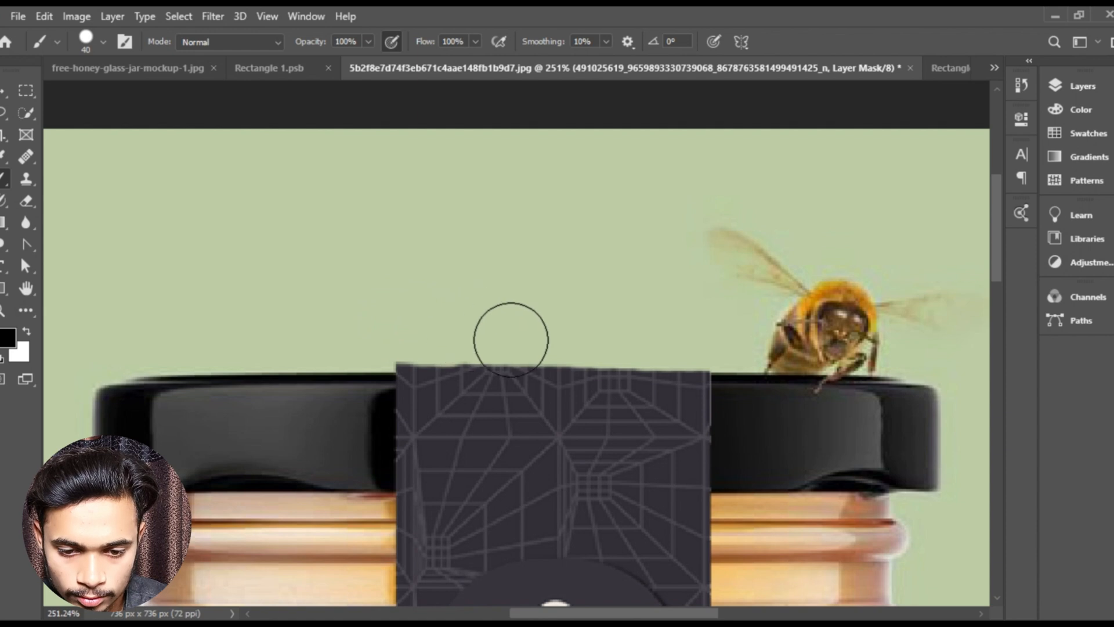
key(bracketleft)
key(bracketleft)
scroll(661, 372, up, 3)
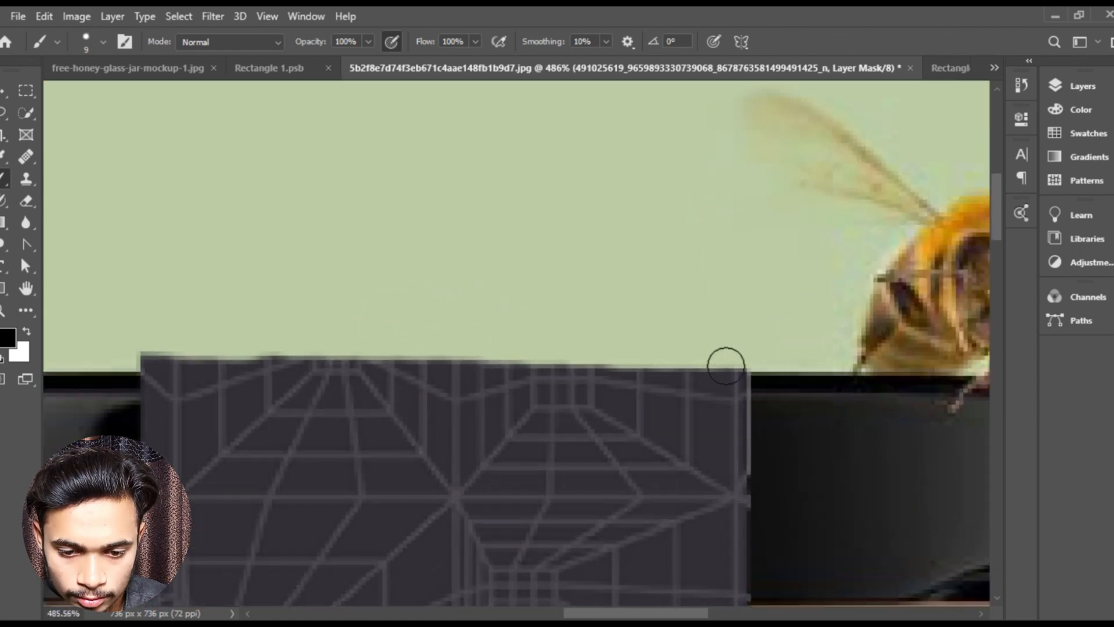
mouse_move(743, 355)
mouse_down()
mouse_move(162, 341)
mouse_move(129, 351)
mouse_move(668, 352)
mouse_up()
- Deselect the masked layer and examine the whole jar mockup in full-screen view
key(v)
scroll(483, 301, down, 6)
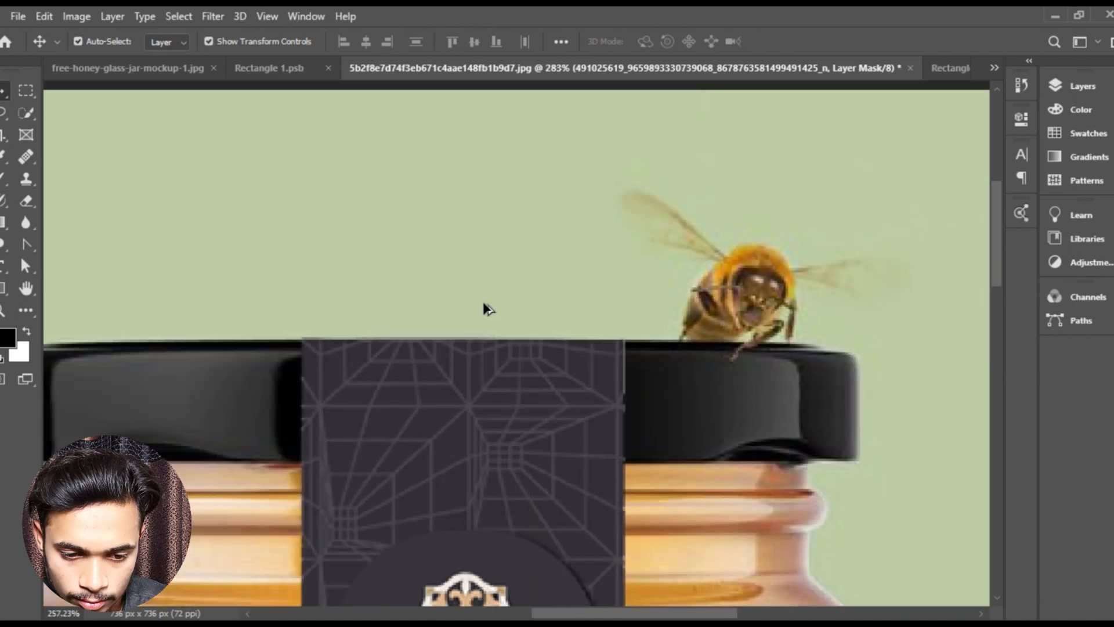
scroll(482, 300, down, 1)
click(821, 381)
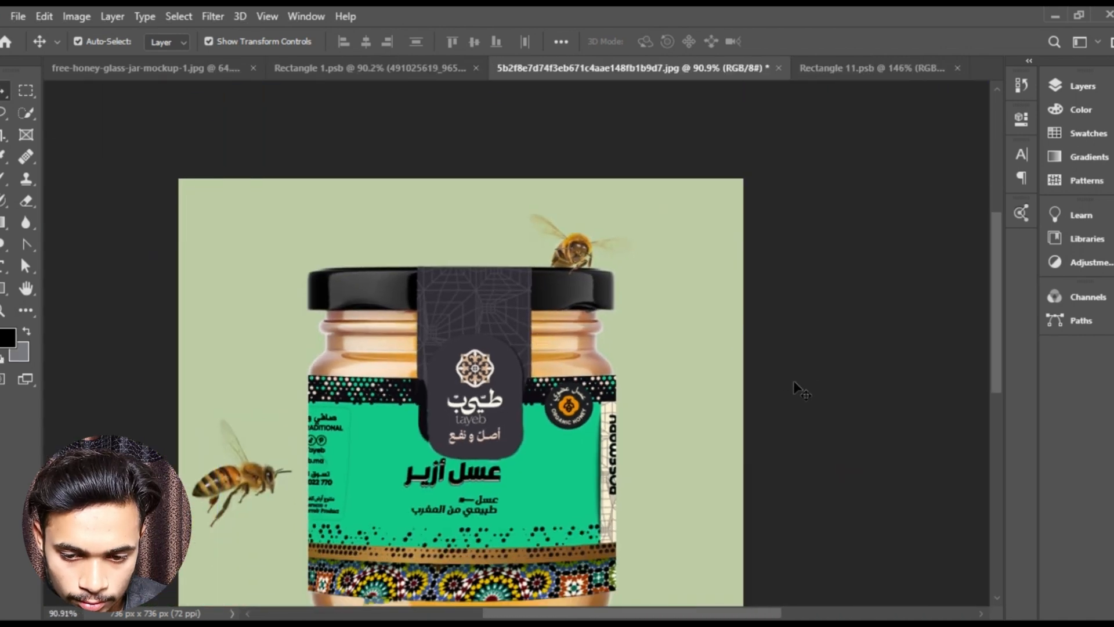
drag(792, 381, 728, 271)
drag(440, 284, 433, 284)
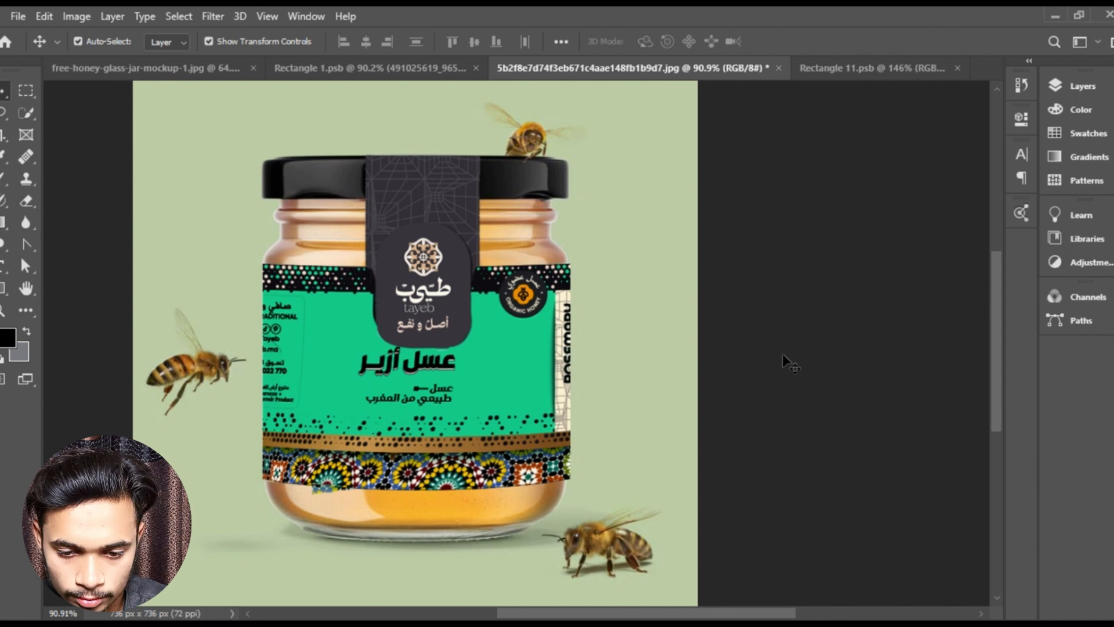
key(f)
key(f)
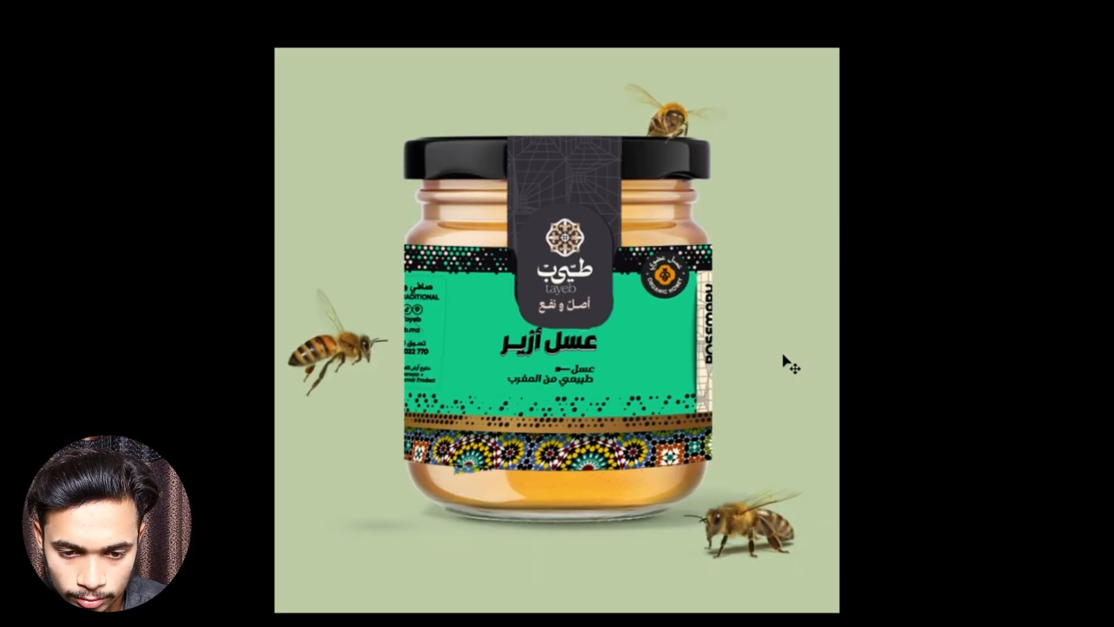
scroll(701, 361, up, 1)
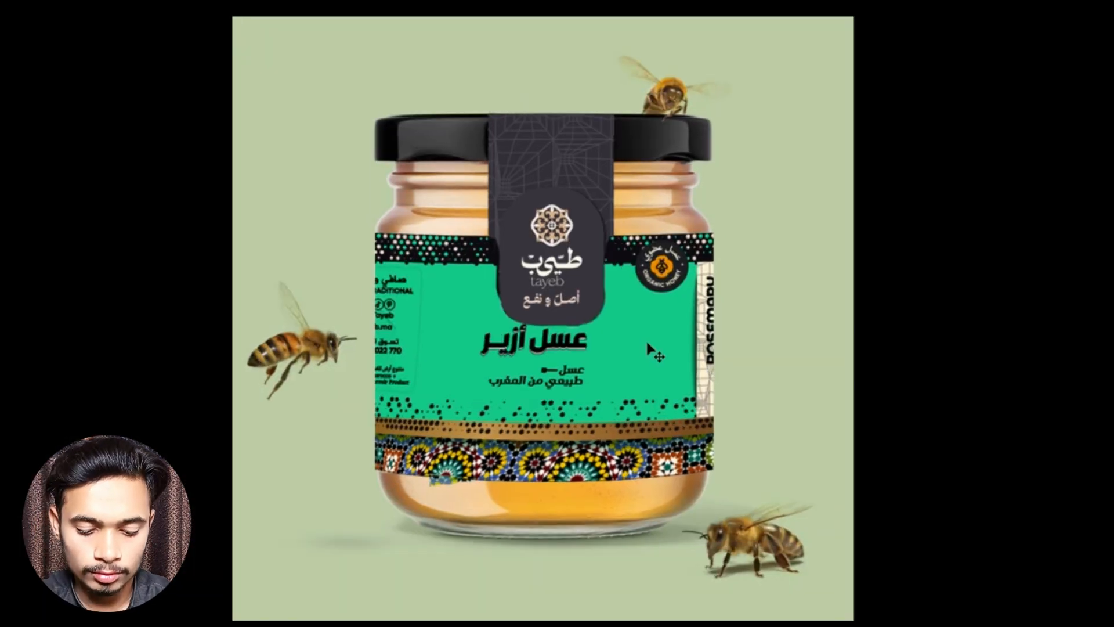